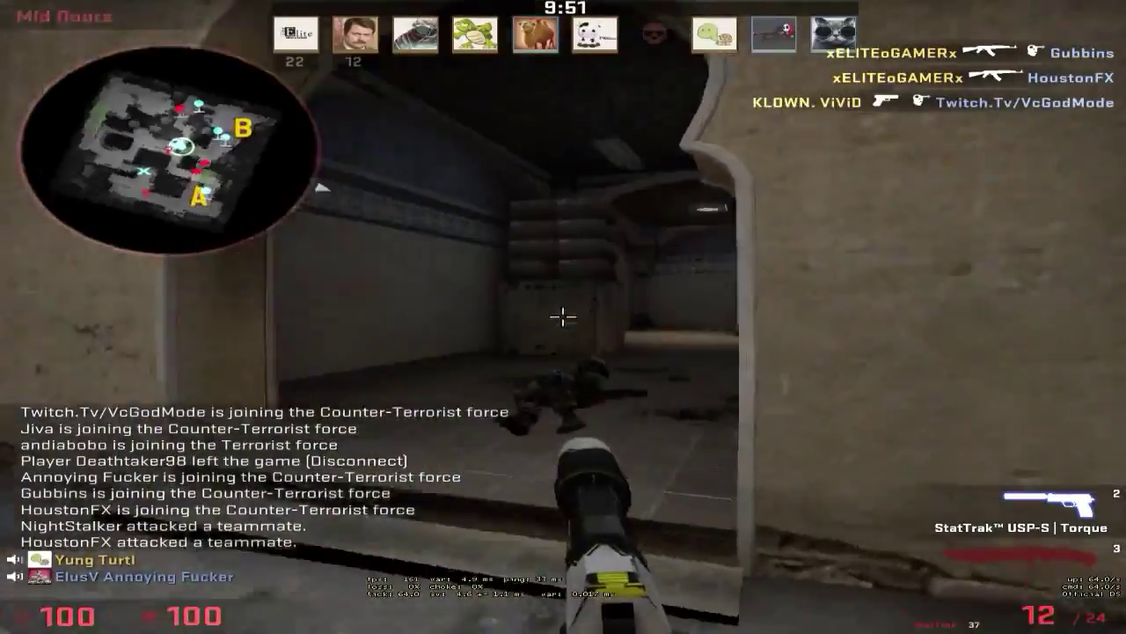
{"action": "key", "text": "3"}
{"action": "key", "text": "2"}
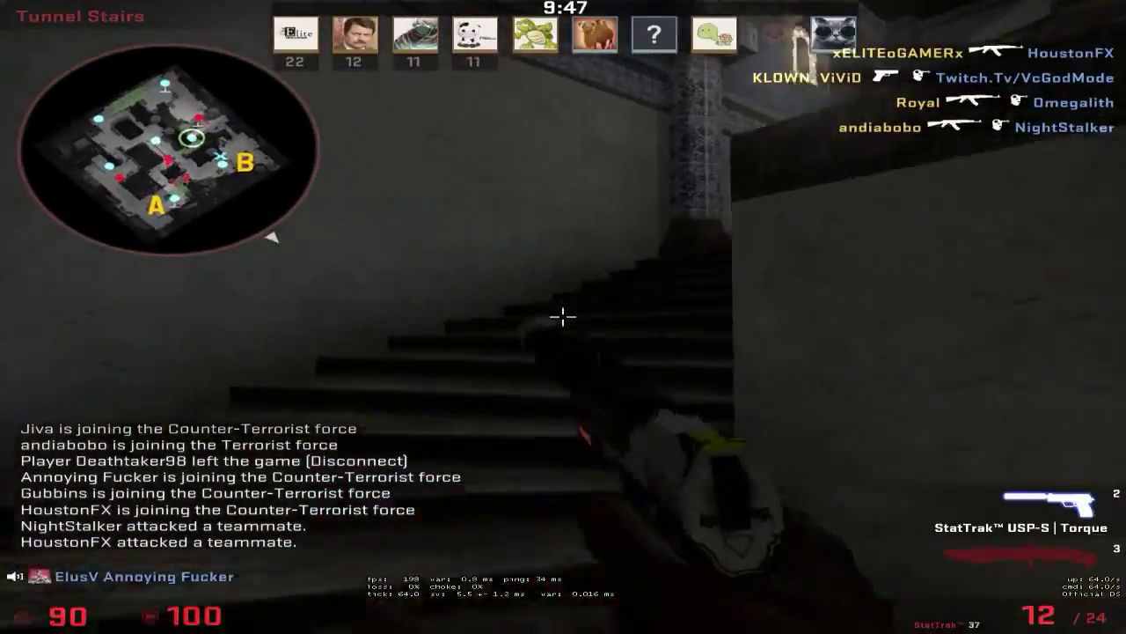
{"action": "key", "text": "3"}
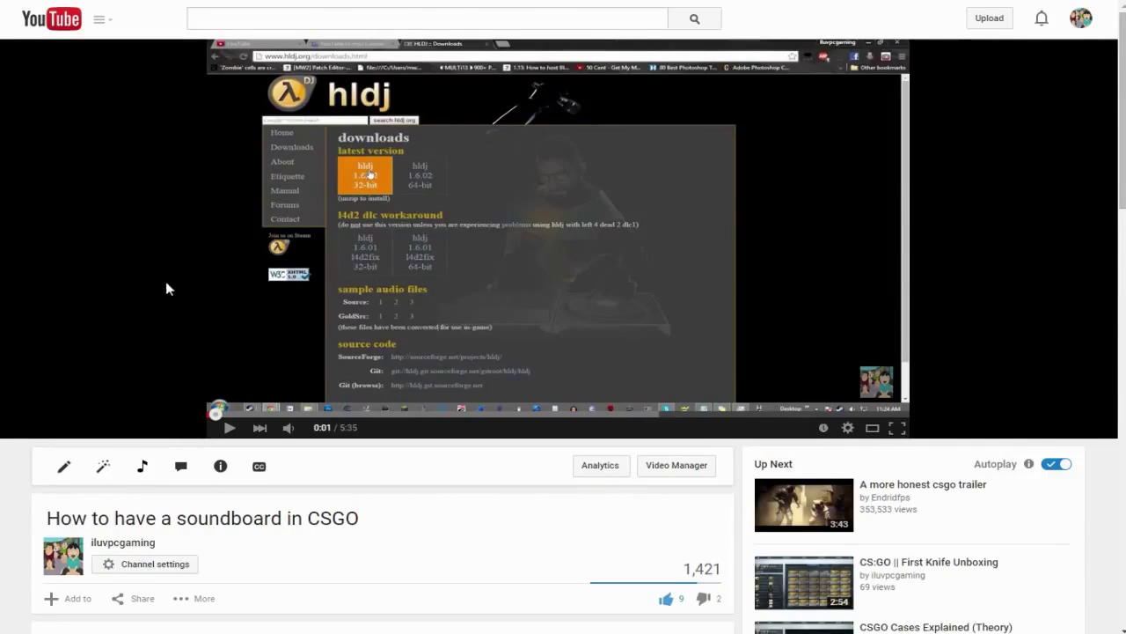
Step: Open the MediaFire HLDJ link from the description of the video "How to have a soundboard in CSGO"
{"action": "scroll", "coordinate": [167, 287], "scroll_direction": "down", "scroll_amount": 3}
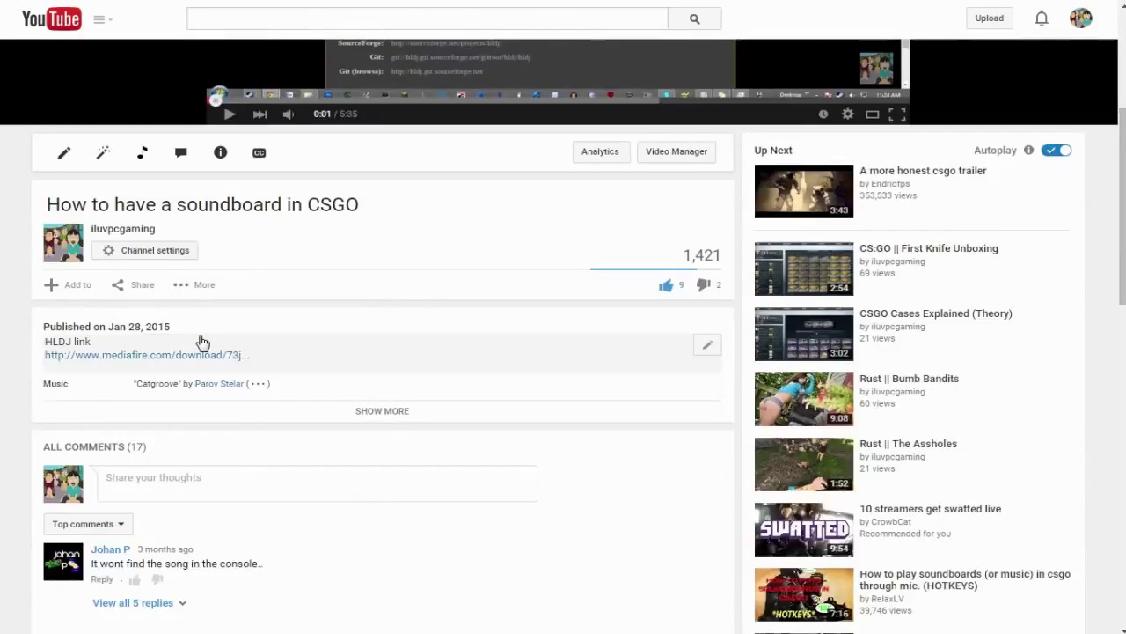
{"action": "scroll", "coordinate": [199, 335], "scroll_direction": "up", "scroll_amount": 3}
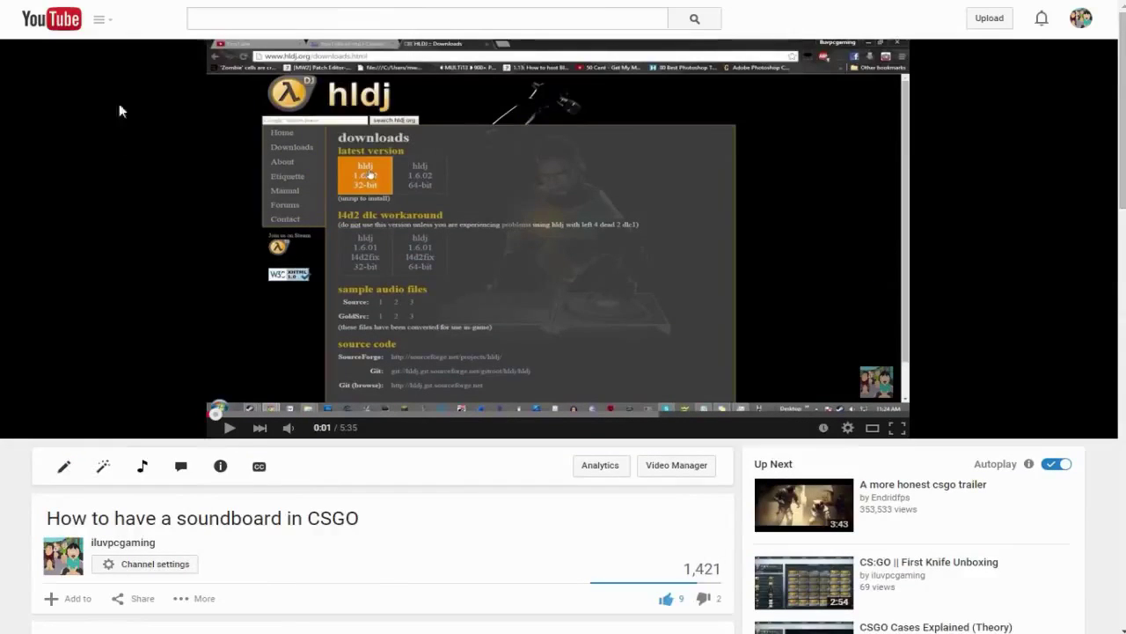
{"action": "scroll", "coordinate": [132, 220], "scroll_direction": "down", "scroll_amount": 2}
{"action": "scroll", "coordinate": [113, 173], "scroll_direction": "up", "scroll_amount": 2}
{"action": "scroll", "coordinate": [660, 223], "scroll_direction": "down", "scroll_amount": 3}
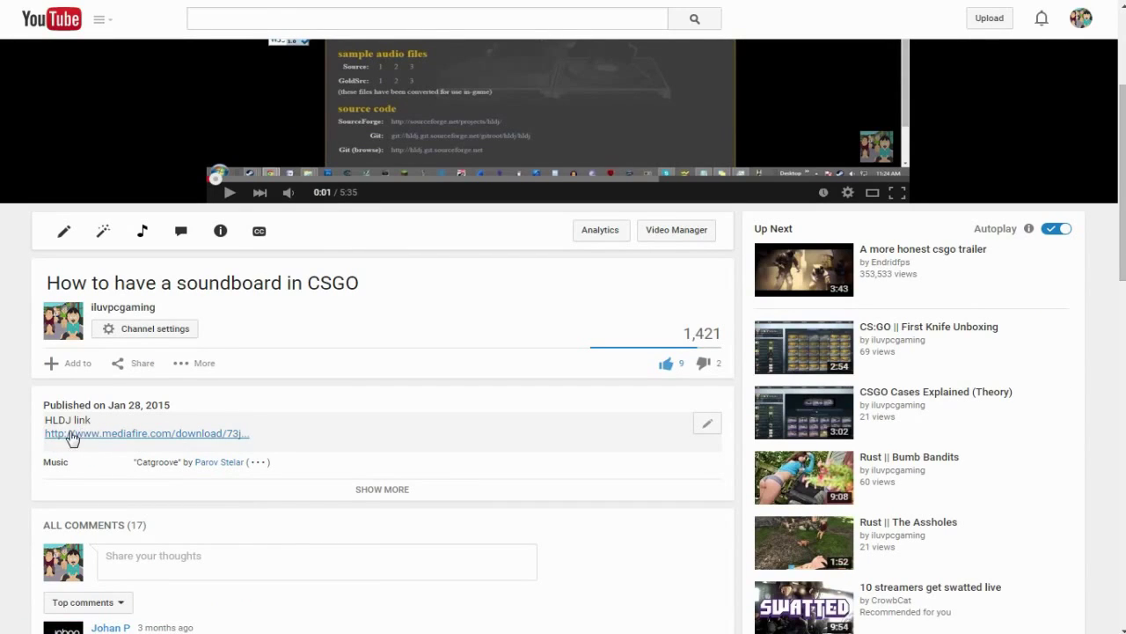
{"action": "scroll", "coordinate": [176, 251], "scroll_direction": "up", "scroll_amount": 3}
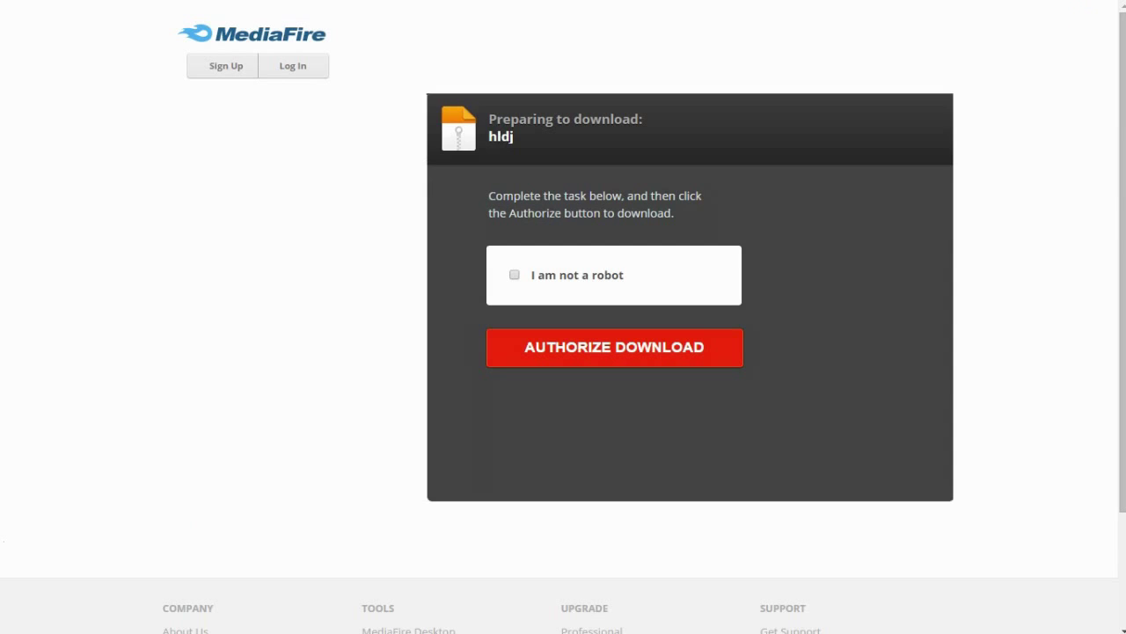
Step: Confirm not being a robot, authorize the download and download the hldj archive from MediaFire
{"action": "left_click", "coordinate": [515, 275]}
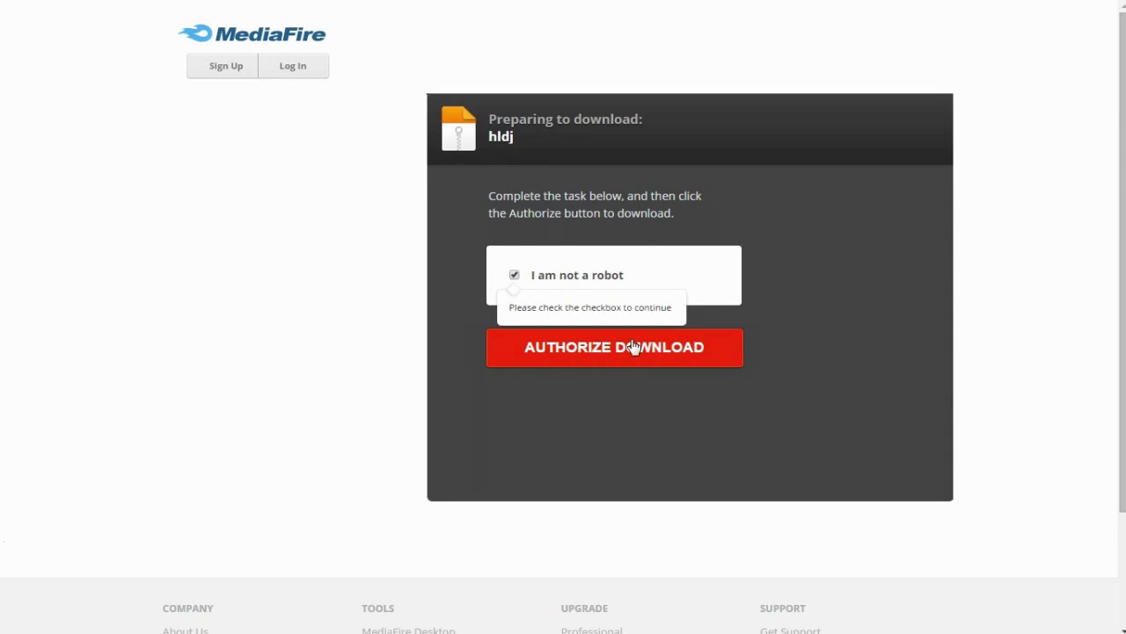
{"action": "left_click", "coordinate": [572, 361]}
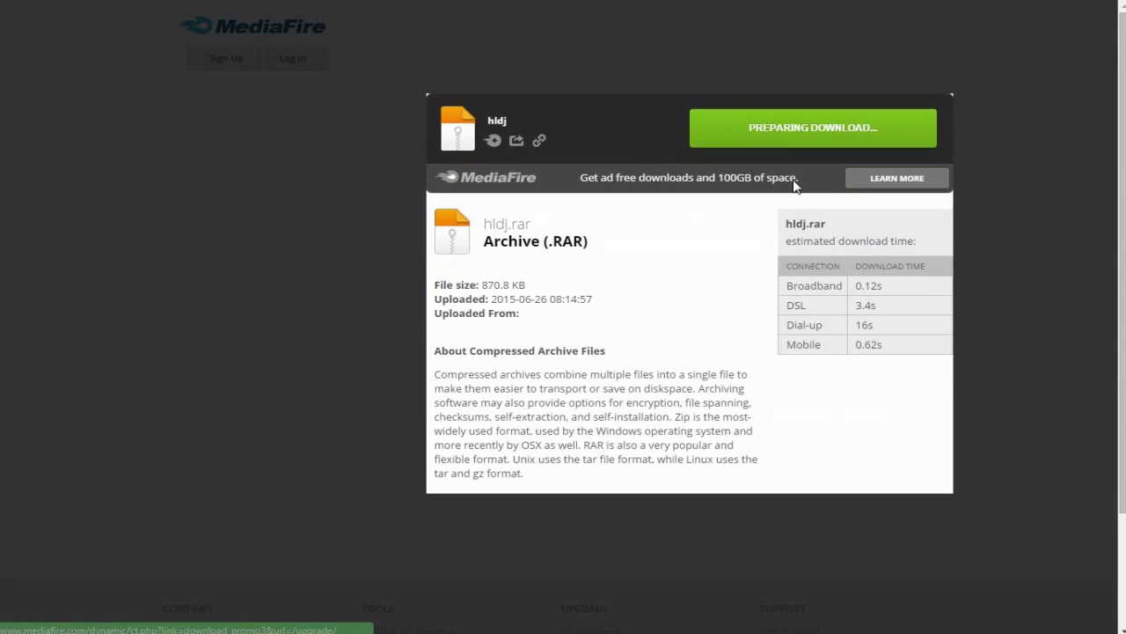
{"action": "left_click", "coordinate": [789, 137]}
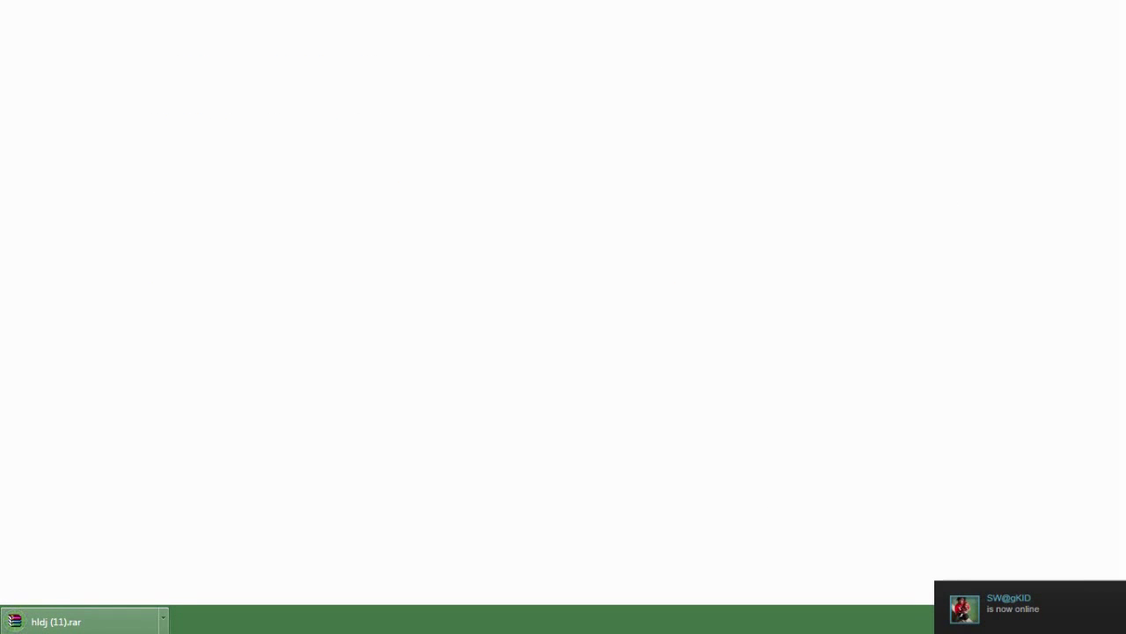
Step: Open the downloaded hldj (11).rar in WinRAR, dismiss the license notice and move the archive window fully into view
{"action": "left_click", "coordinate": [119, 620]}
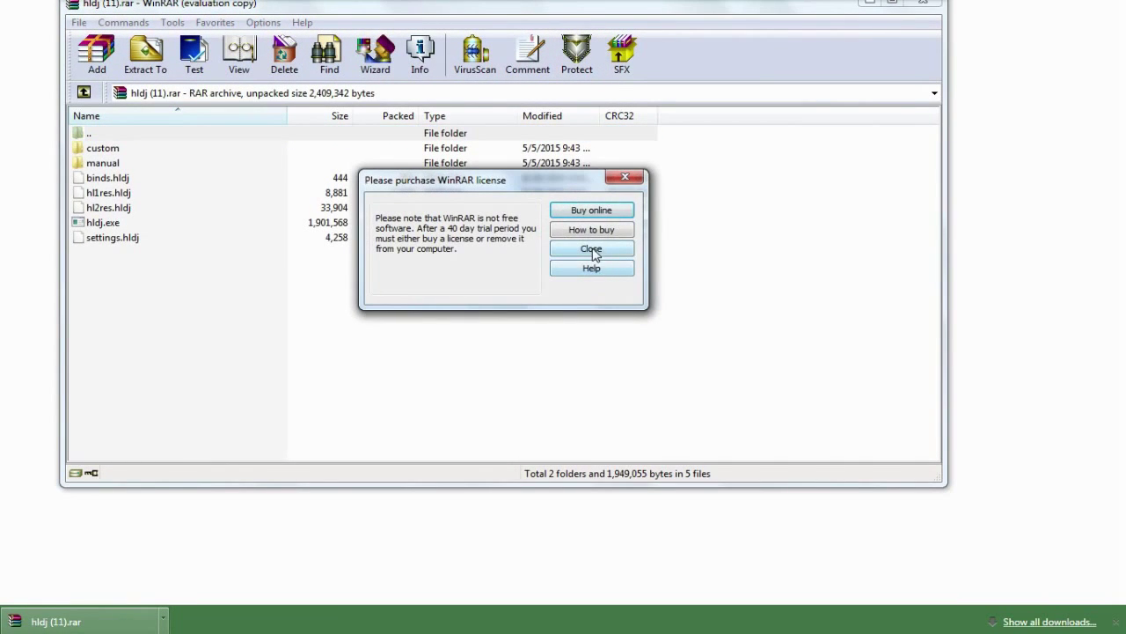
{"action": "left_click", "coordinate": [598, 249]}
{"action": "left_click_drag", "start_coordinate": [523, 12], "coordinate": [525, 65]}
Step: Place a file browser window beside the archive and show the Music library in it
{"action": "left_click", "coordinate": [1125, 62]}
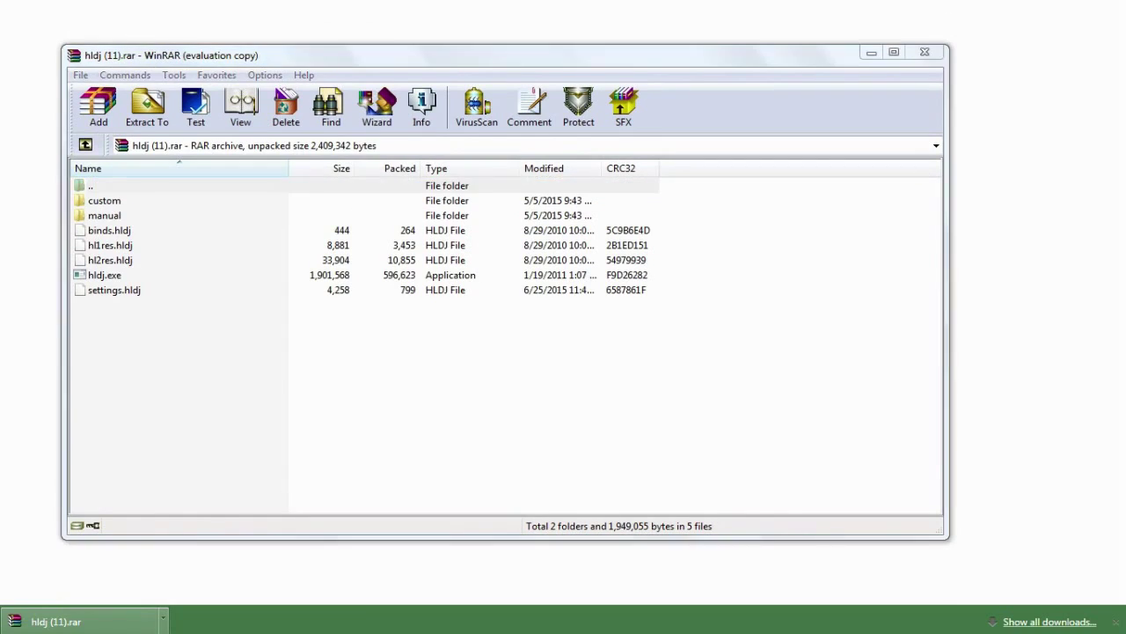
{"action": "left_click_drag", "start_coordinate": [504, 0], "coordinate": [1125, 157]}
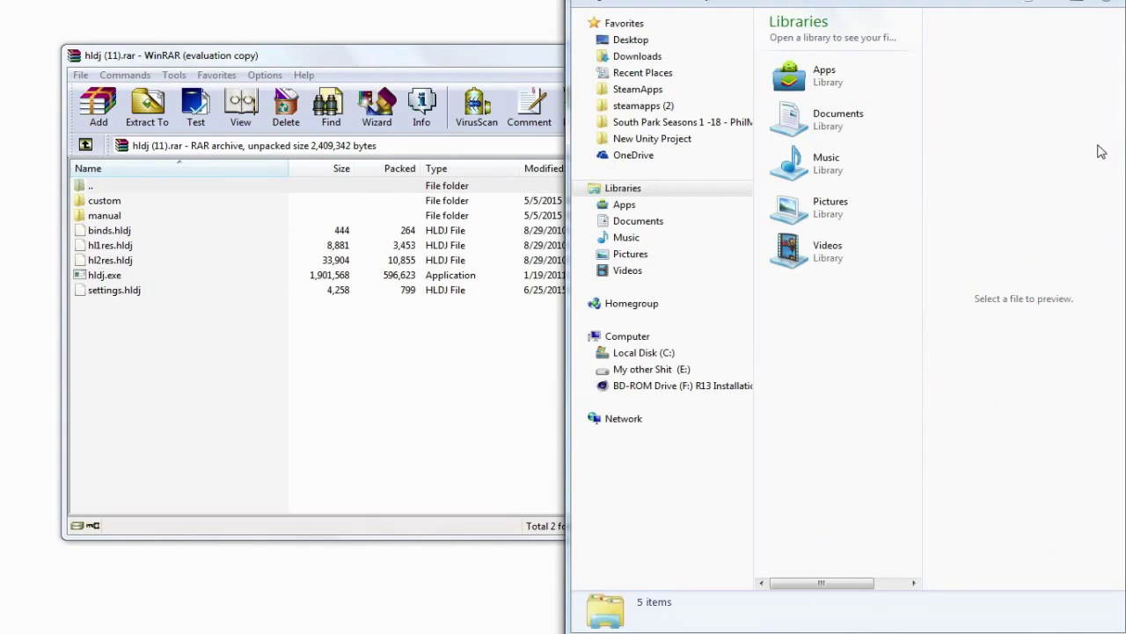
{"action": "left_click", "coordinate": [626, 240]}
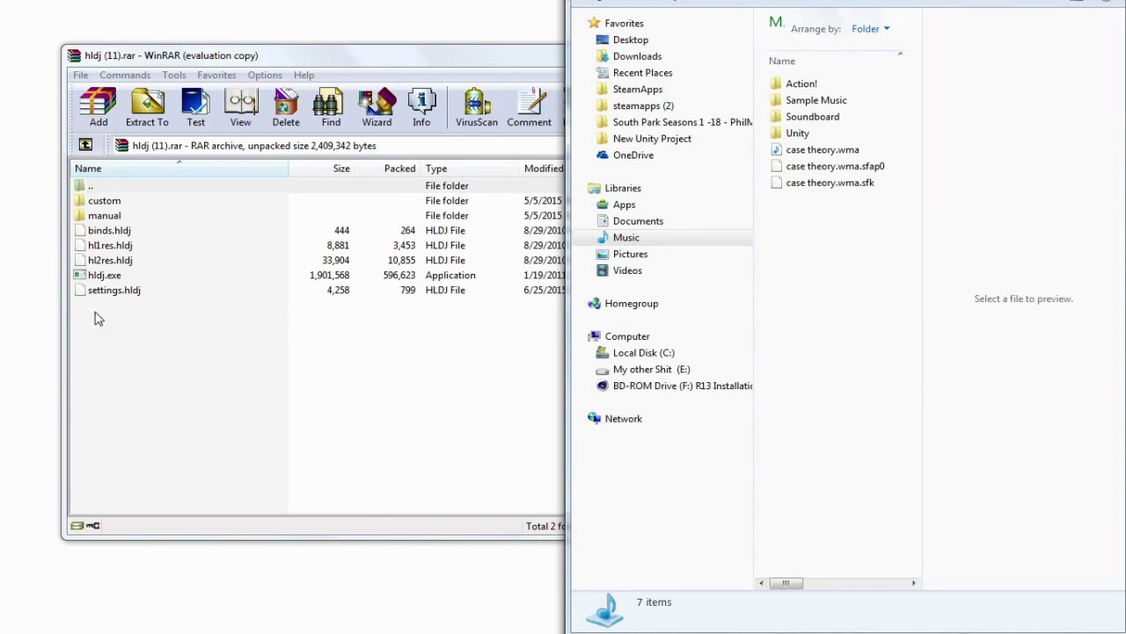
{"action": "left_click_drag", "start_coordinate": [123, 383], "coordinate": [114, 199]}
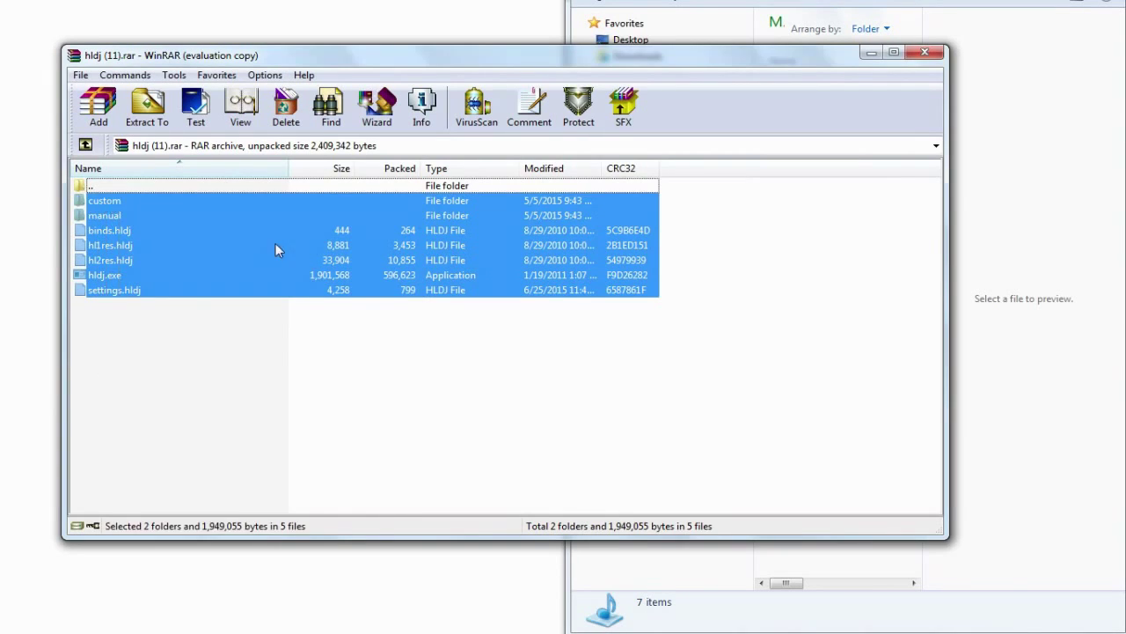
{"action": "left_click", "coordinate": [892, 291]}
{"action": "left_click", "coordinate": [1081, 250]}
Step: Create a new folder named hldj in the Music library
{"action": "right_click", "coordinate": [792, 255]}
{"action": "mouse_move", "coordinate": [800, 410]}
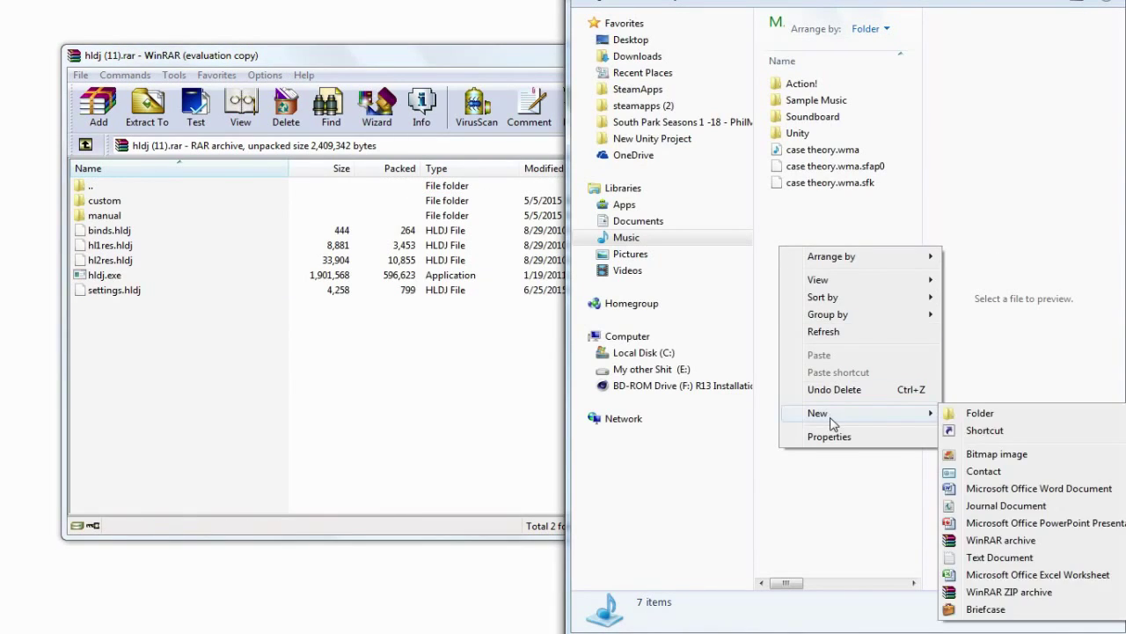
{"action": "left_click", "coordinate": [994, 426]}
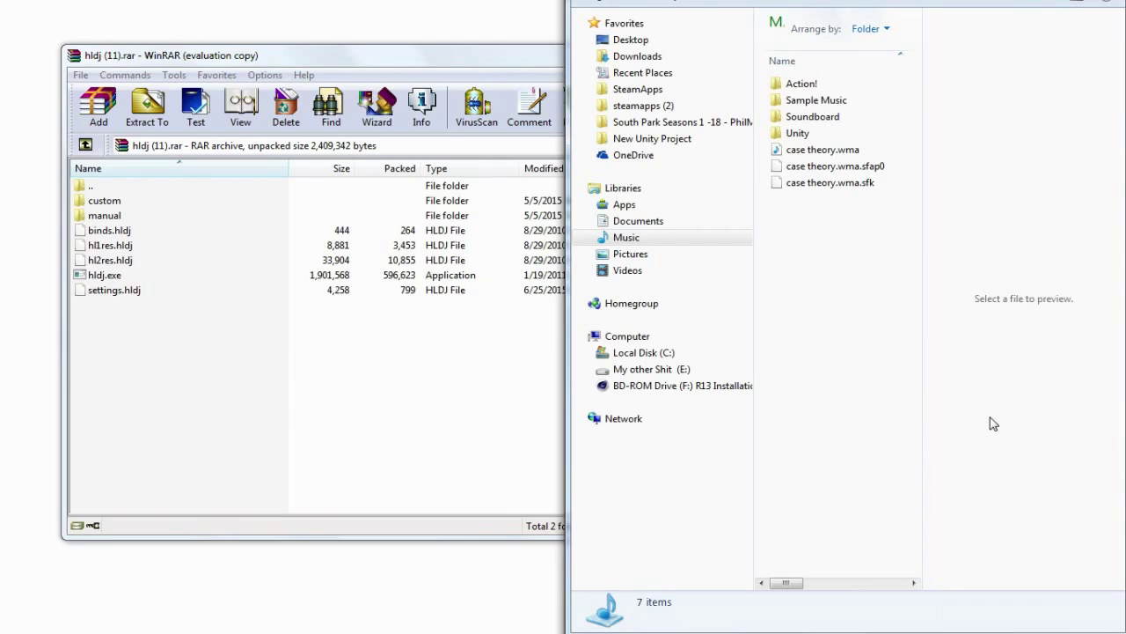
{"action": "type", "text": "hldj"}
{"action": "key", "text": "Return"}
{"action": "left_click", "coordinate": [876, 305]}
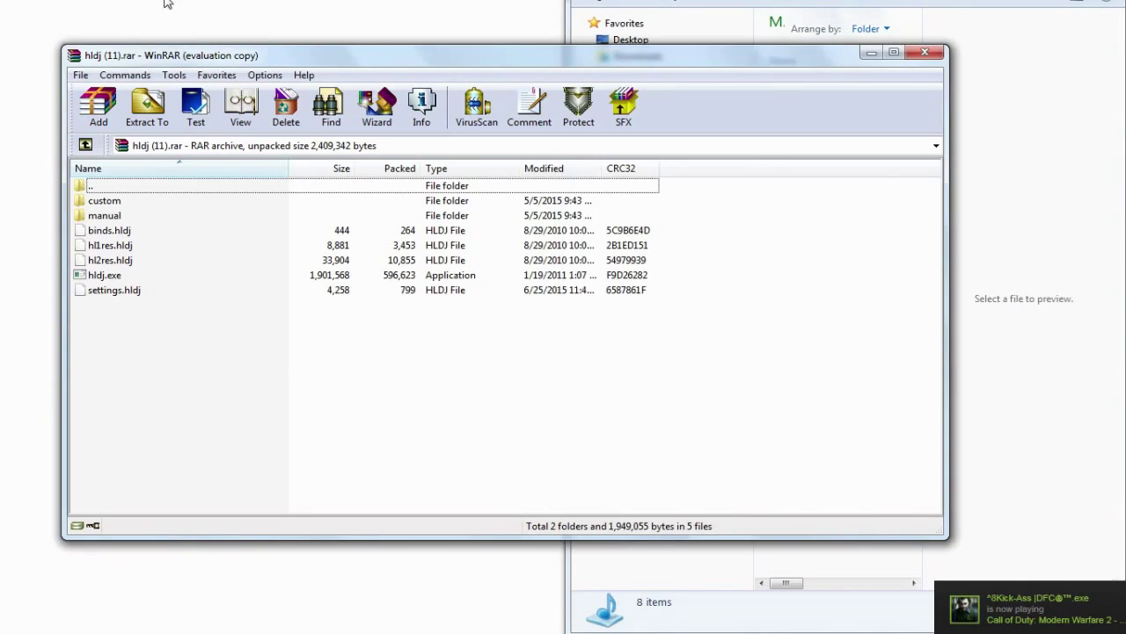
Step: Extract all files and folders of the archive into the hldj folder, open that folder and close the archive
{"action": "left_click_drag", "start_coordinate": [227, 55], "coordinate": [314, 204]}
{"action": "left_click_drag", "start_coordinate": [312, 510], "coordinate": [192, 349]}
{"action": "left_click_drag", "start_coordinate": [191, 348], "coordinate": [796, 104]}
{"action": "double_click", "coordinate": [795, 100]}
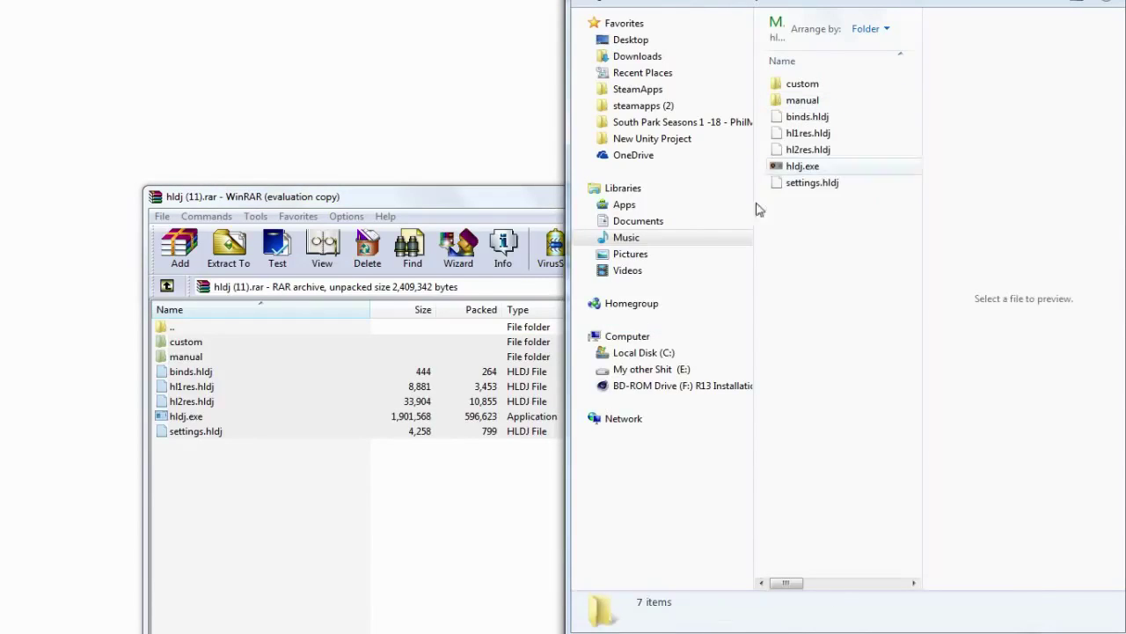
{"action": "left_click", "coordinate": [1006, 192]}
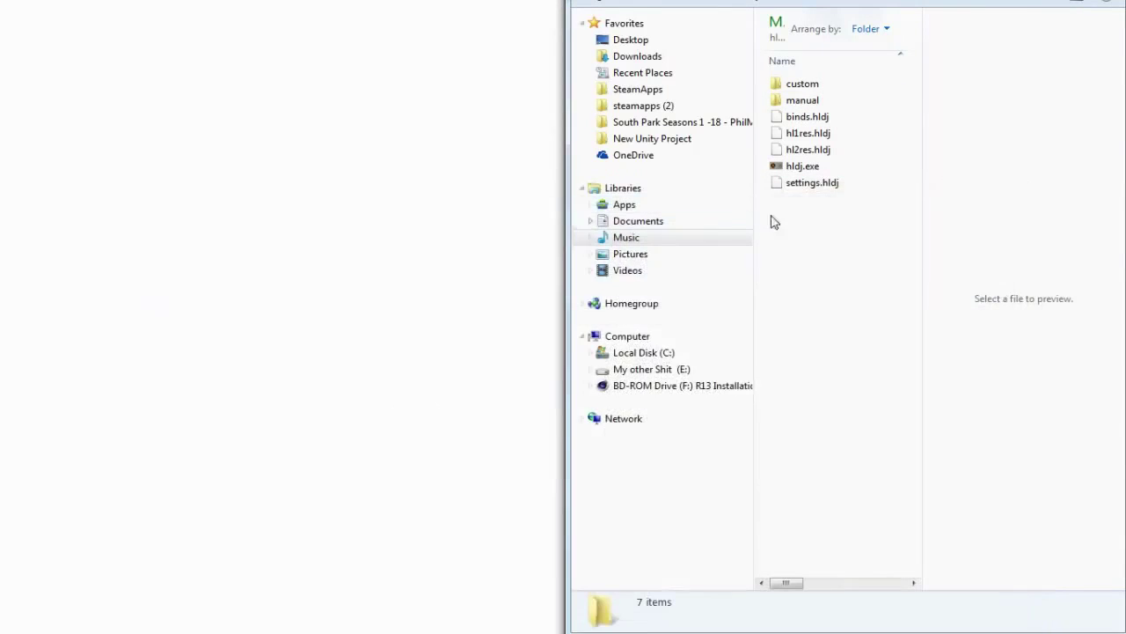
Step: Launch hldj.exe without administrator rights and exit HLDJ again
{"action": "double_click", "coordinate": [795, 167]}
{"action": "left_click_drag", "start_coordinate": [178, 16], "coordinate": [382, 43]}
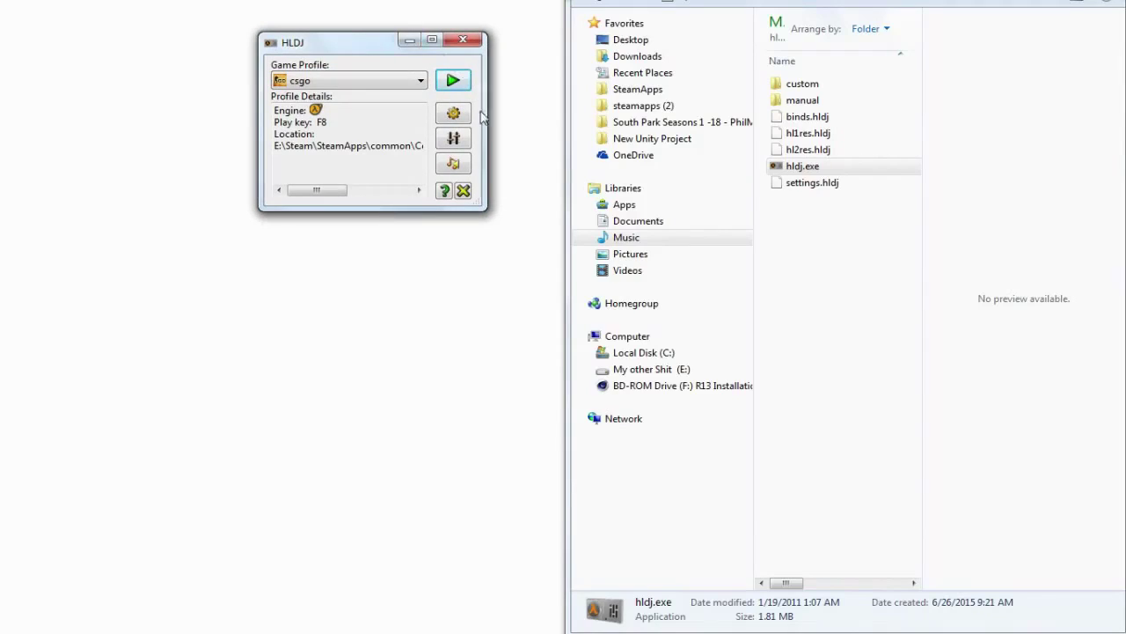
{"action": "left_click", "coordinate": [463, 190]}
{"action": "left_click", "coordinate": [811, 182]}
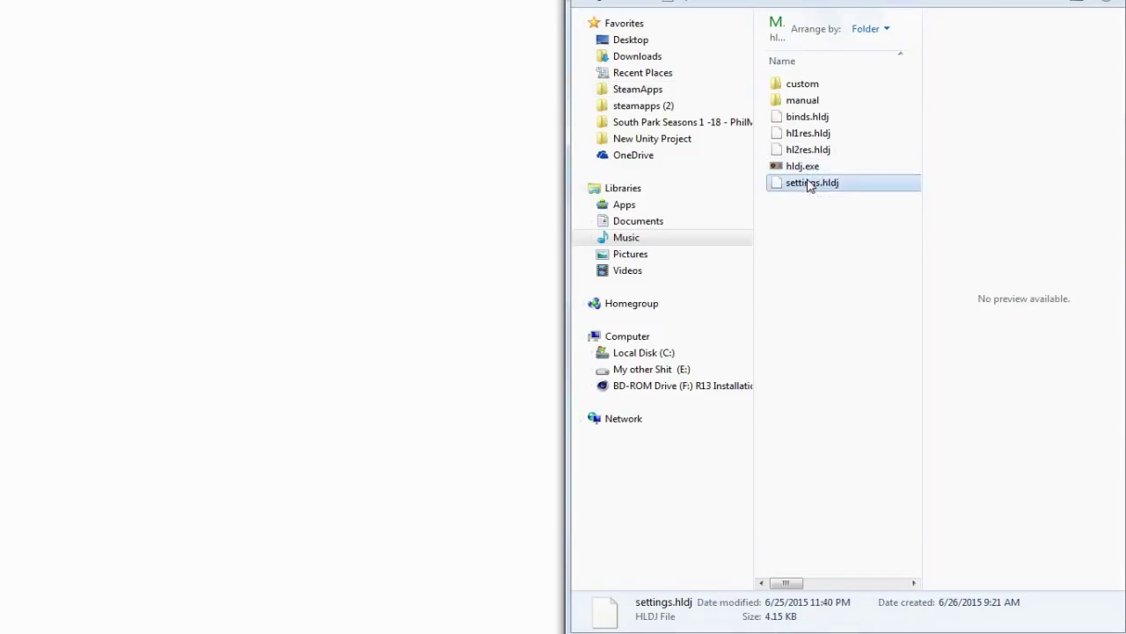
{"action": "right_click", "coordinate": [808, 183]}
{"action": "left_click", "coordinate": [853, 453]}
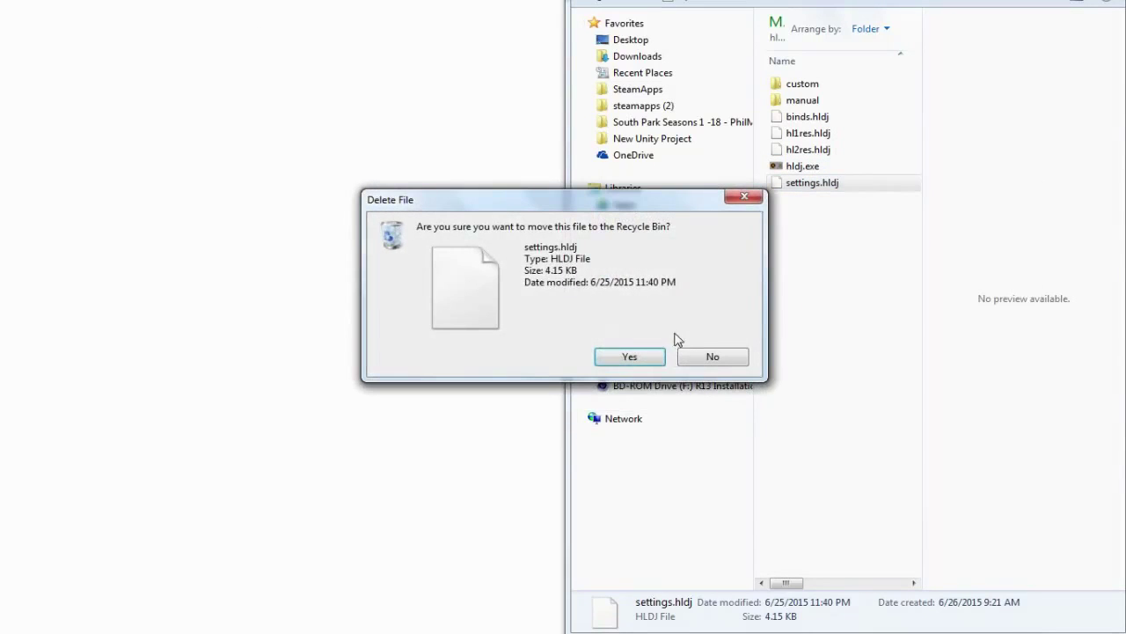
{"action": "left_click", "coordinate": [714, 361]}
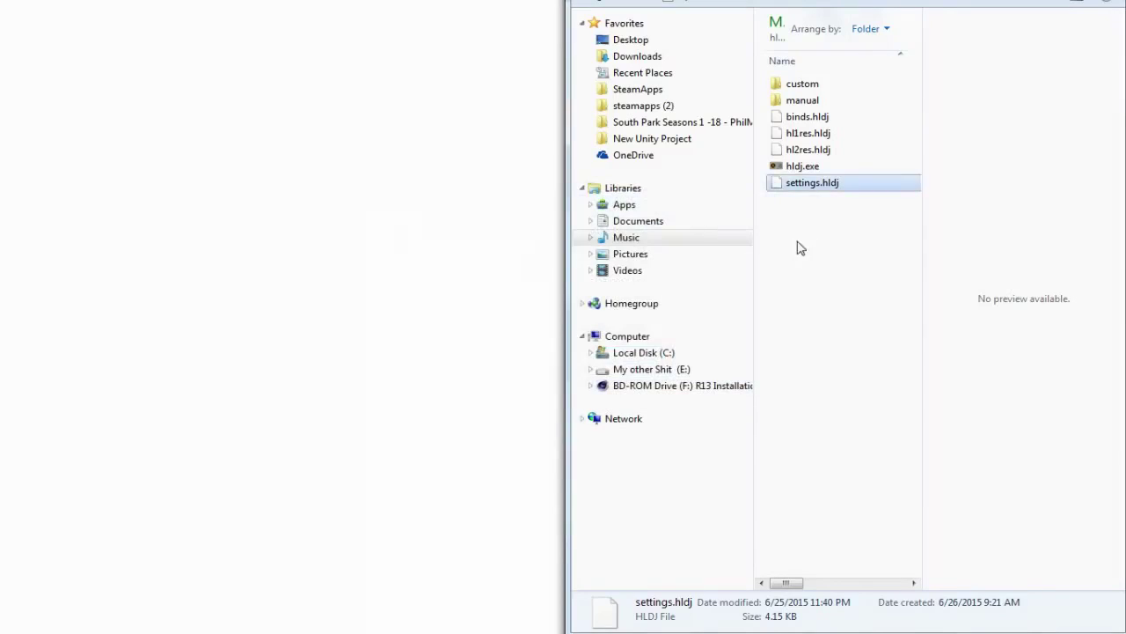
Step: Run hldj.exe as administrator and move the HLDJ window away from the screen's edge
{"action": "left_click", "coordinate": [800, 167]}
{"action": "right_click", "coordinate": [802, 169]}
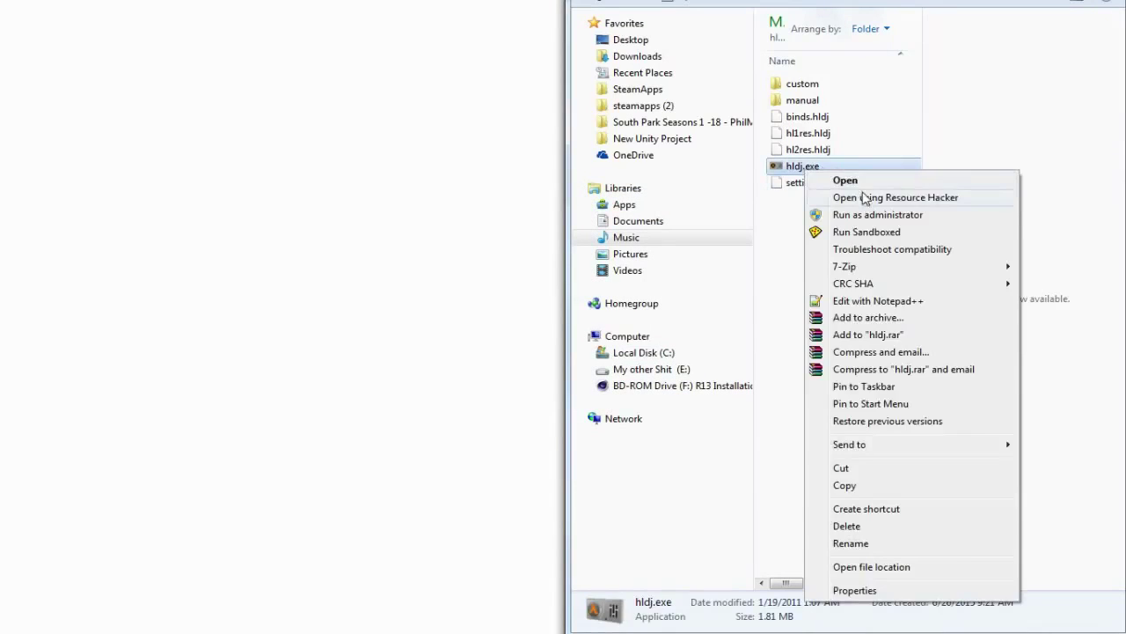
{"action": "left_click", "coordinate": [858, 214]}
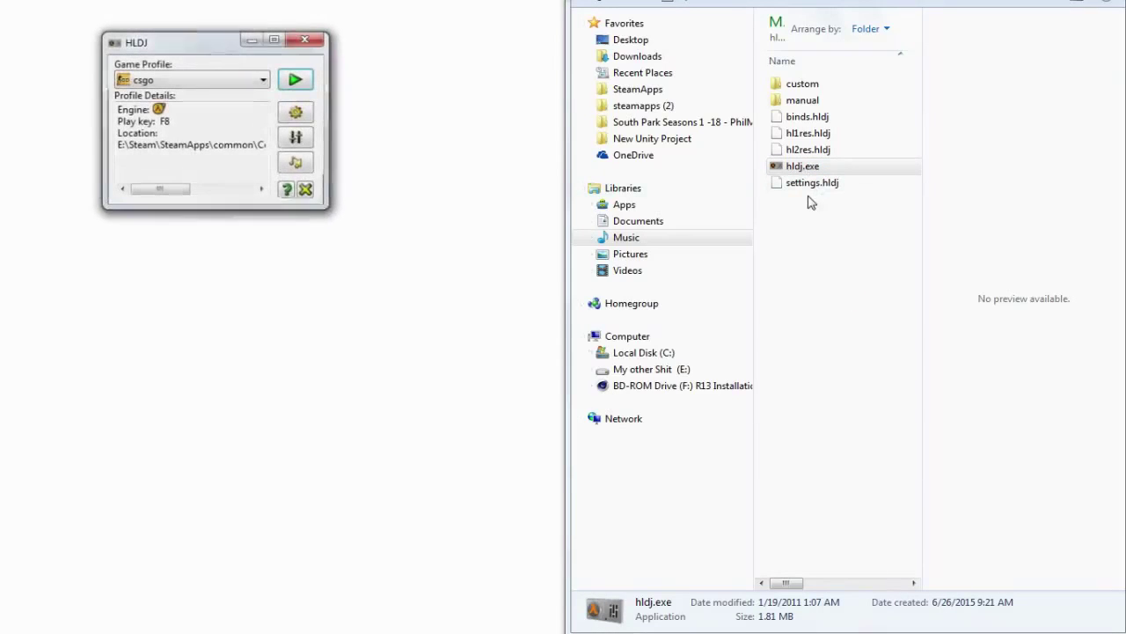
{"action": "left_click_drag", "start_coordinate": [205, 40], "coordinate": [293, 98]}
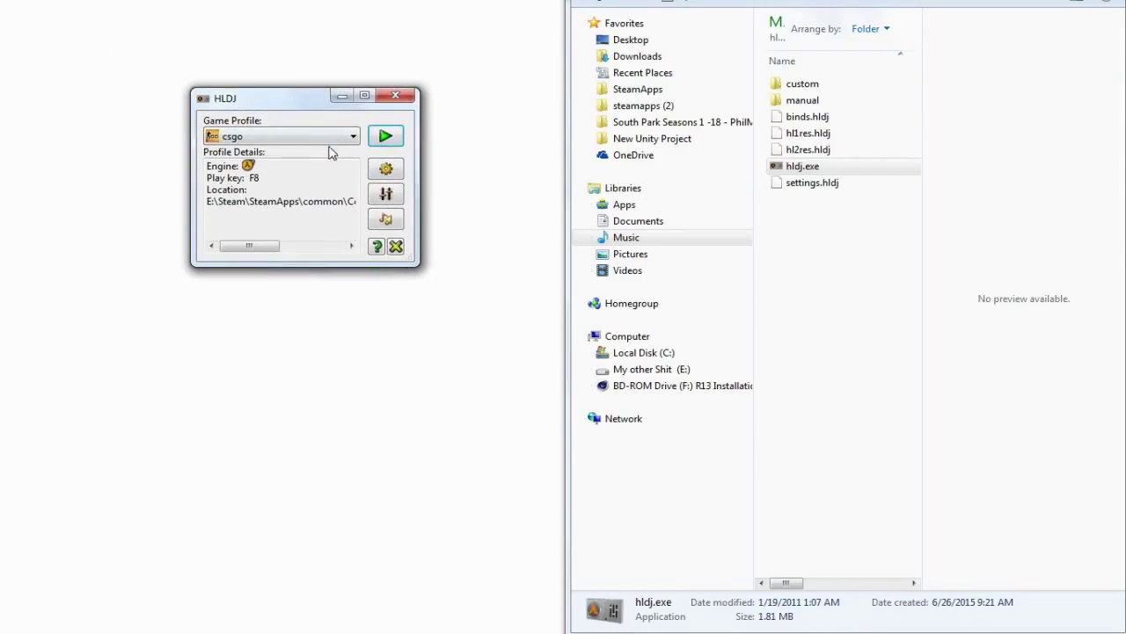
Step: Check the game path of the csgo profile in HLDJ's game setup list
{"action": "left_click", "coordinate": [387, 169]}
{"action": "left_click_drag", "start_coordinate": [351, 128], "coordinate": [543, 176]}
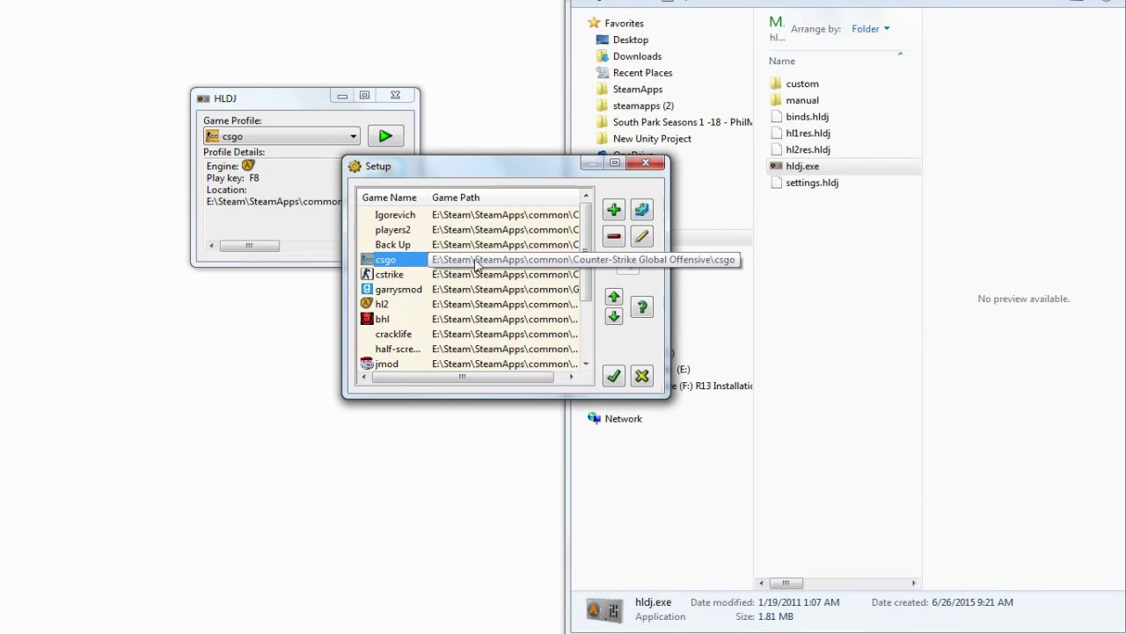
{"action": "left_click", "coordinate": [646, 165]}
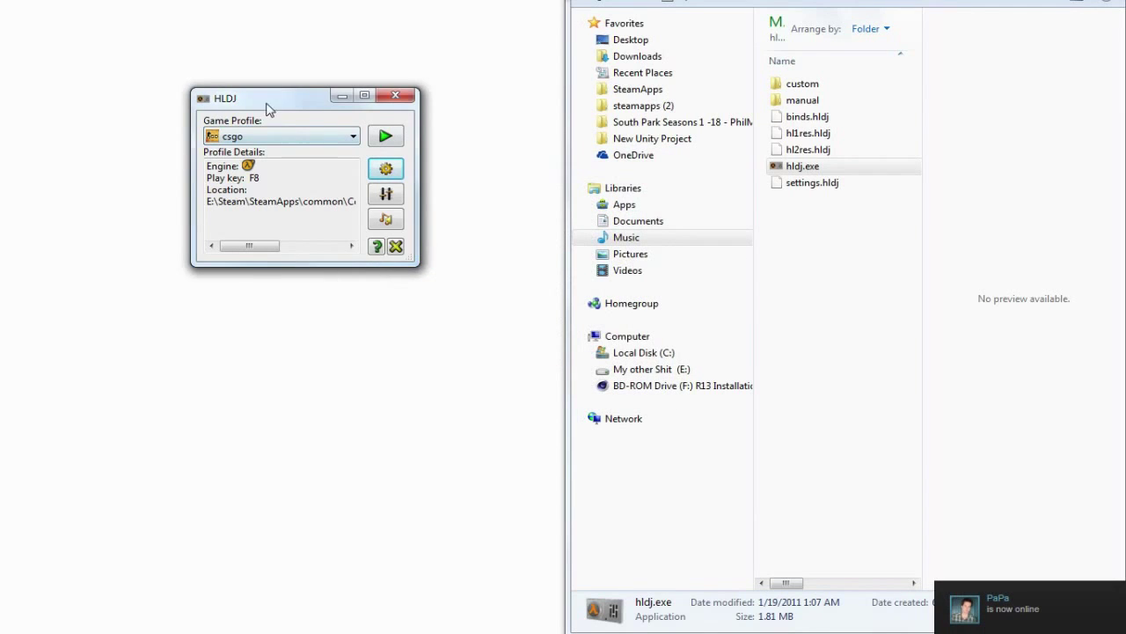
Step: Review the Start-Up, Override, Optimizations and Spraypaints pages of HLDJ's options without changing them
{"action": "left_click_drag", "start_coordinate": [272, 107], "coordinate": [371, 104]}
{"action": "left_click", "coordinate": [484, 191]}
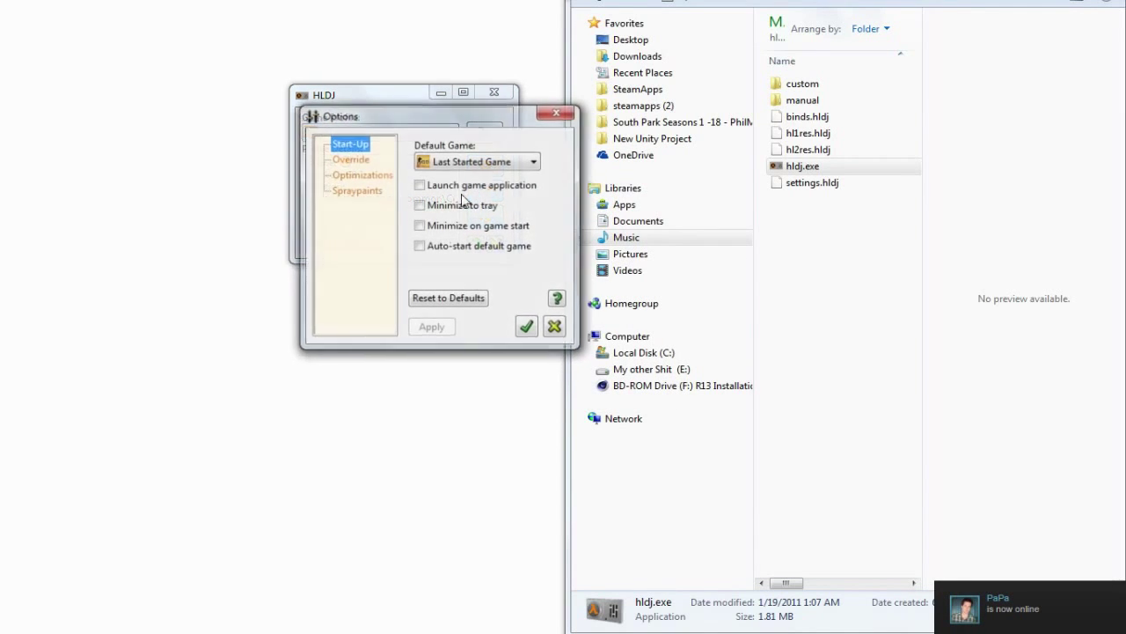
{"action": "left_click_drag", "start_coordinate": [387, 115], "coordinate": [601, 106]}
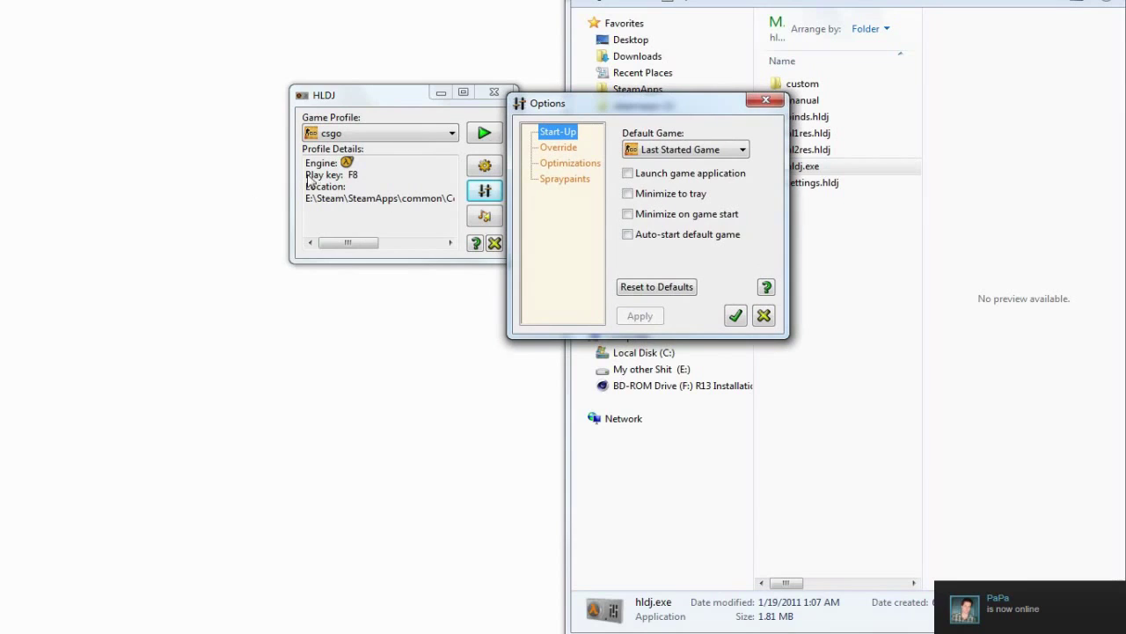
{"action": "left_click", "coordinate": [559, 148]}
{"action": "left_click", "coordinate": [563, 163]}
{"action": "left_click", "coordinate": [565, 178]}
{"action": "left_click", "coordinate": [766, 100]}
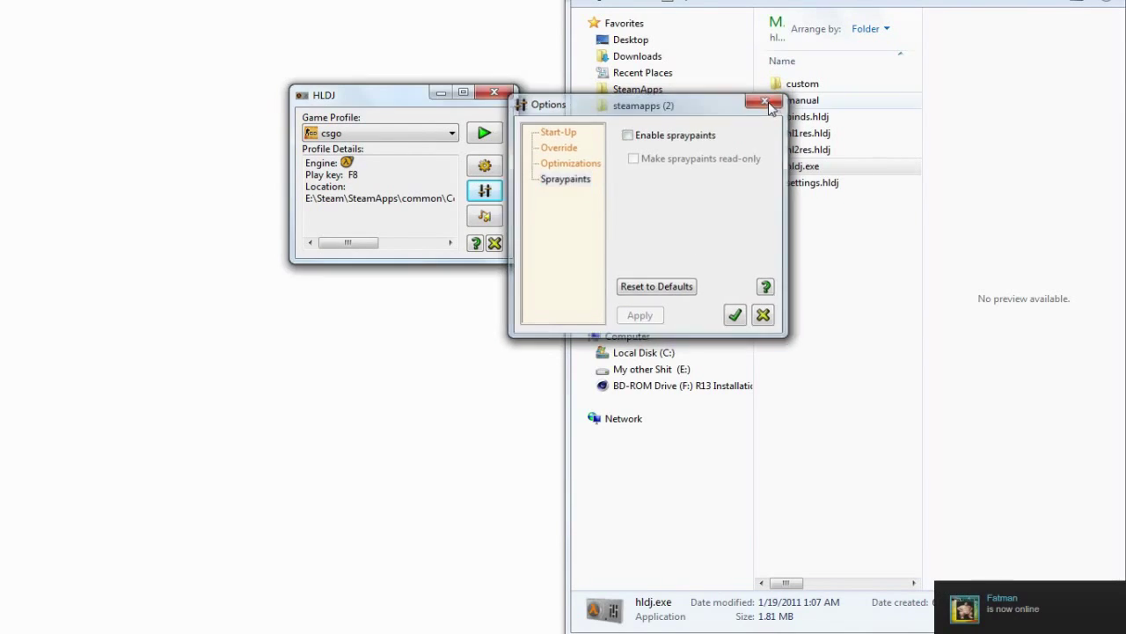
Step: Open the csgo game profile from HLDJ's setup list for editing and place its window beside the list
{"action": "left_click", "coordinate": [484, 164]}
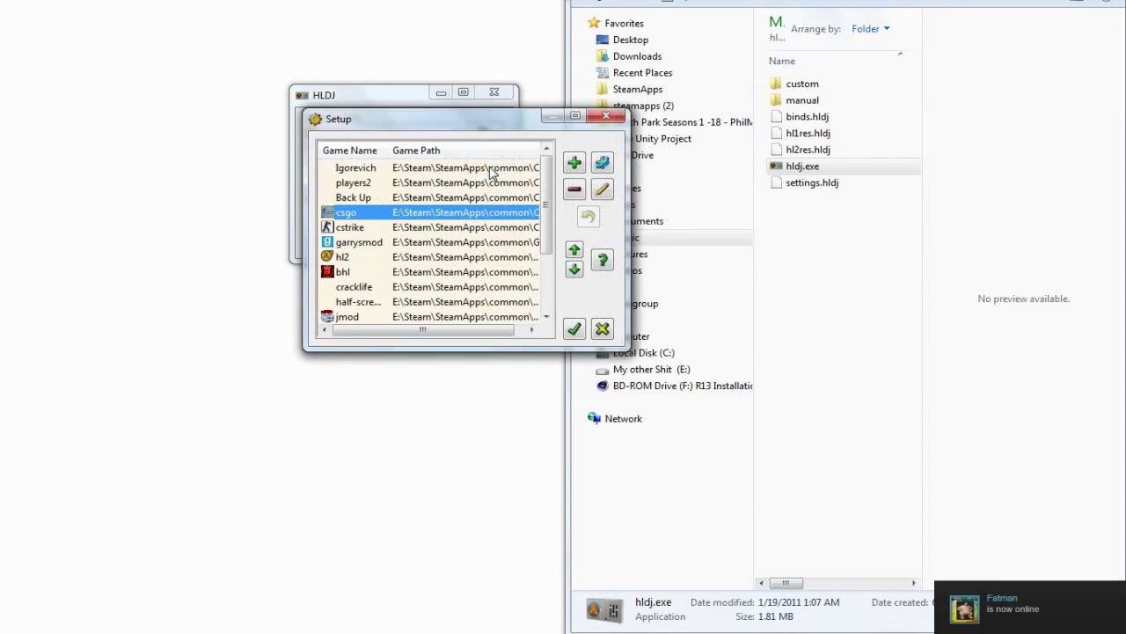
{"action": "left_click_drag", "start_coordinate": [487, 118], "coordinate": [563, 116]}
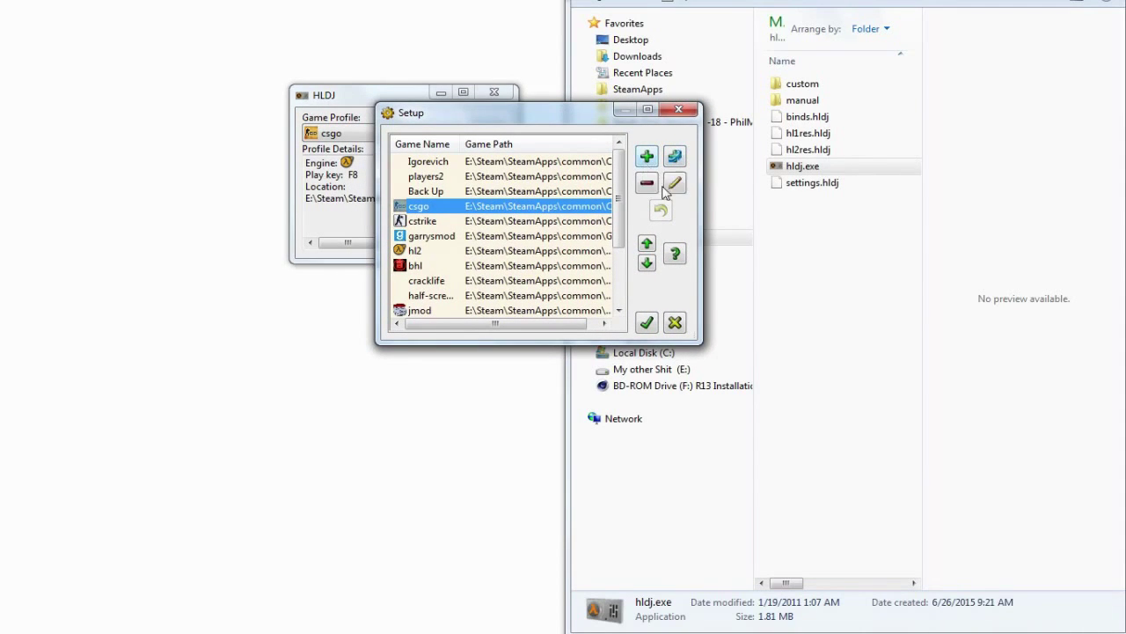
{"action": "left_click", "coordinate": [673, 189]}
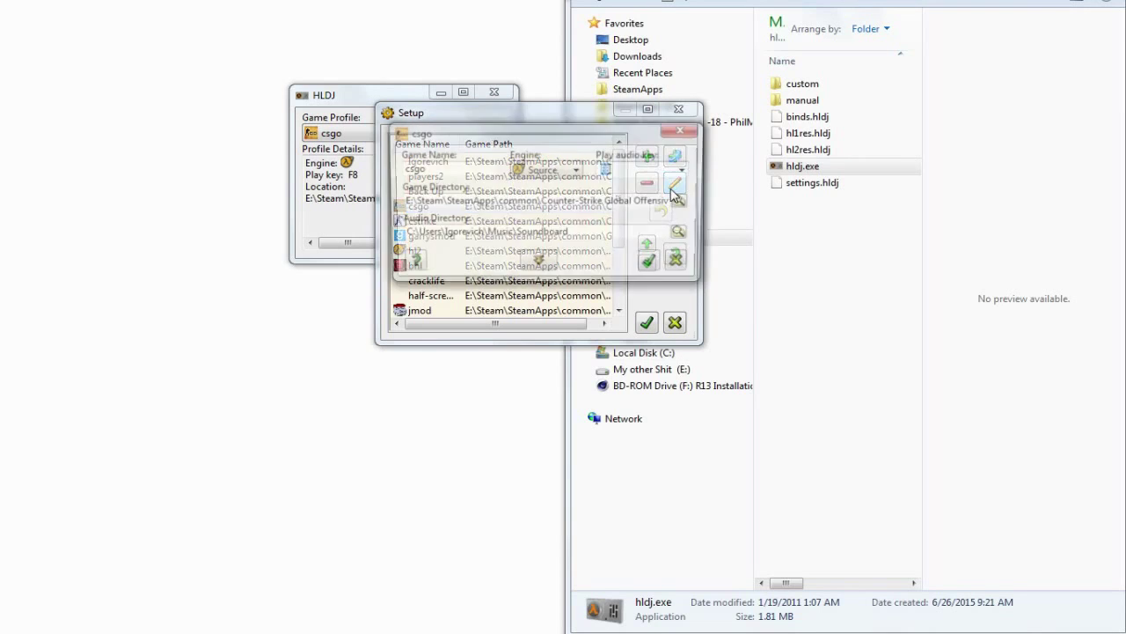
{"action": "left_click_drag", "start_coordinate": [553, 133], "coordinate": [943, 153]}
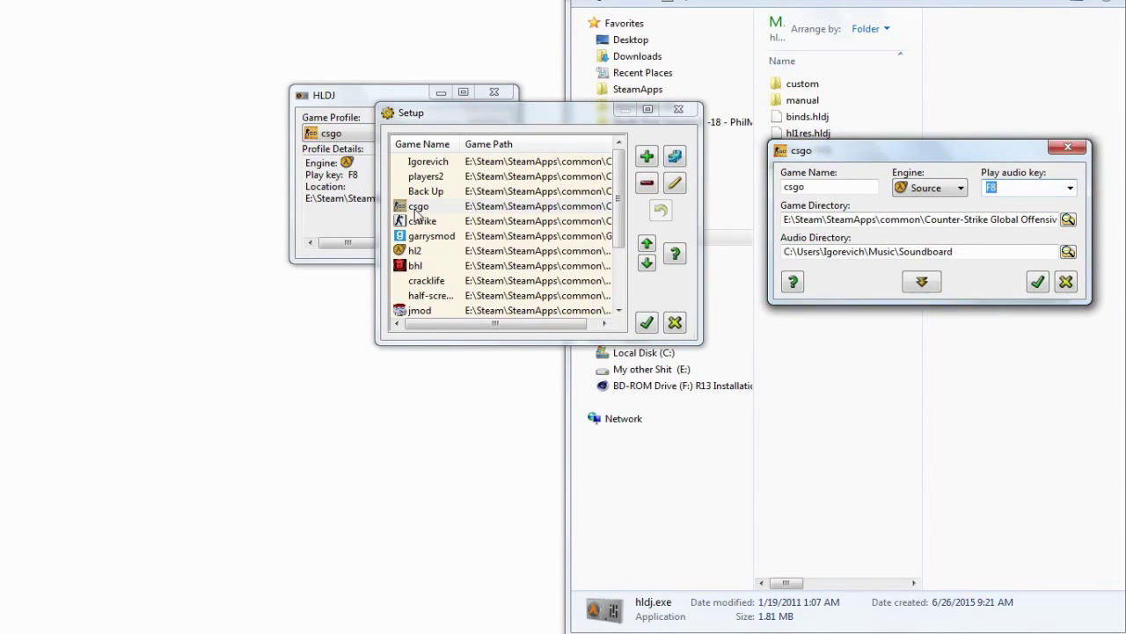
Step: Close the csgo profile window, reopen the profile for editing from the setup list and move its window away from the list
{"action": "key", "text": "Return"}
{"action": "left_click", "coordinate": [442, 208]}
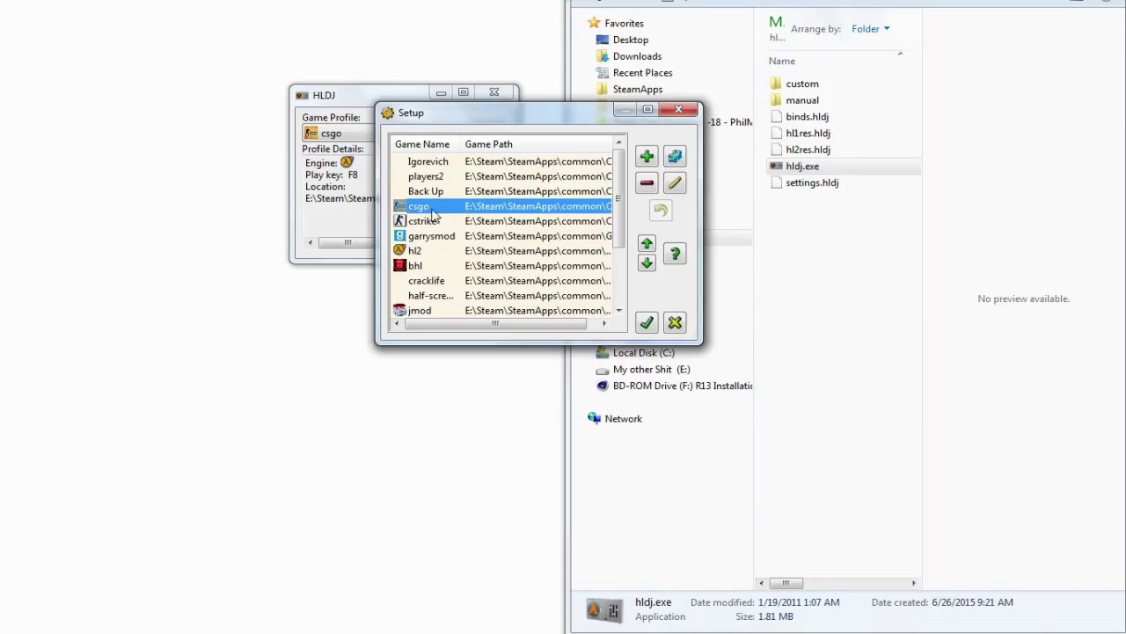
{"action": "left_click", "coordinate": [676, 183]}
{"action": "mouse_move", "coordinate": [522, 135]}
{"action": "left_mouse_down"}
{"action": "mouse_move", "coordinate": [388, 154]}
{"action": "mouse_move", "coordinate": [187, 35]}
{"action": "left_mouse_up"}
{"action": "left_click", "coordinate": [48, 62]}
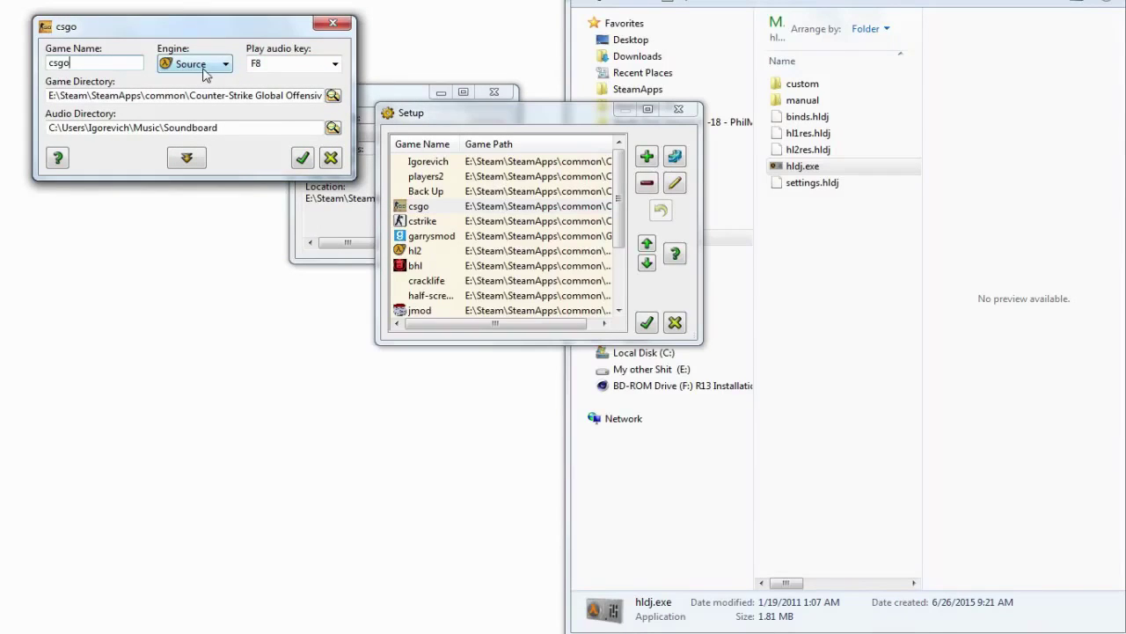
Step: Review the csgo profile's play audio key choices and the full game directory path without changing them
{"action": "left_click", "coordinate": [336, 64]}
{"action": "mouse_move", "coordinate": [336, 86]}
{"action": "left_mouse_down"}
{"action": "mouse_move", "coordinate": [336, 121]}
{"action": "mouse_move", "coordinate": [335, 88]}
{"action": "left_mouse_up"}
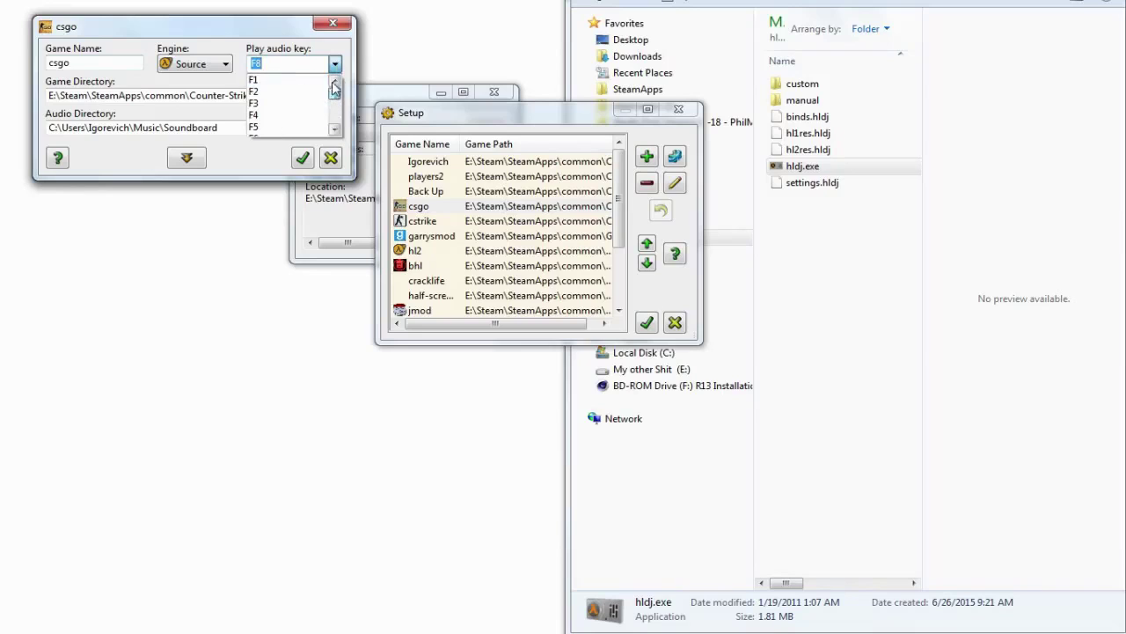
{"action": "left_click", "coordinate": [197, 44]}
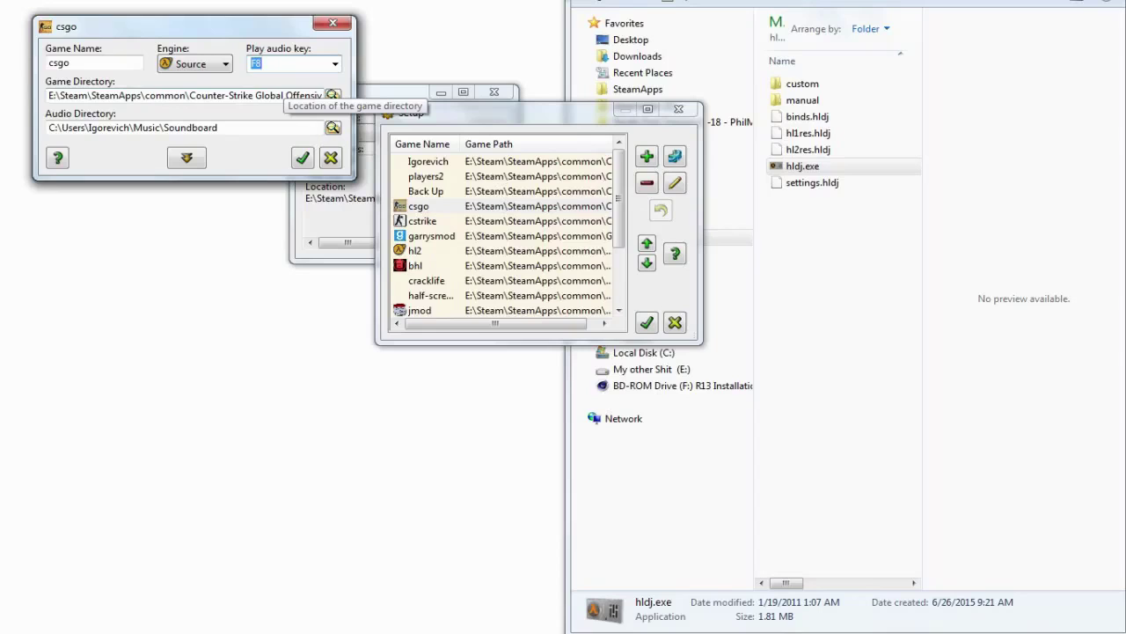
{"action": "left_click_drag", "start_coordinate": [55, 95], "coordinate": [327, 98]}
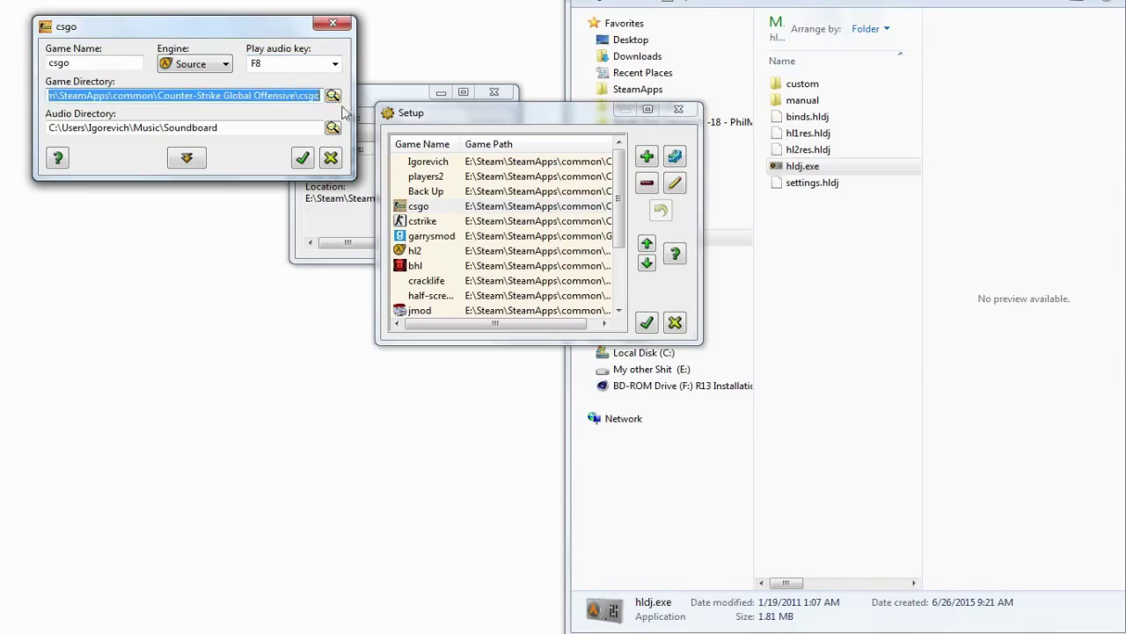
{"action": "left_click", "coordinate": [279, 95]}
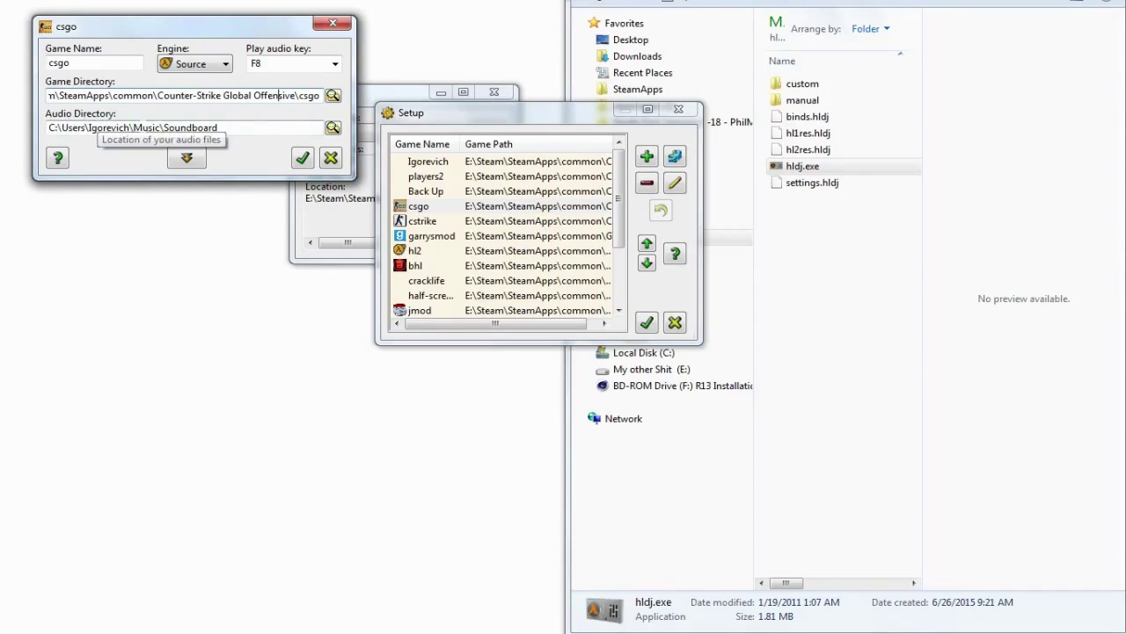
Step: Open the Soundboard folder in the Music library and look through its audio files
{"action": "left_click", "coordinate": [771, 244]}
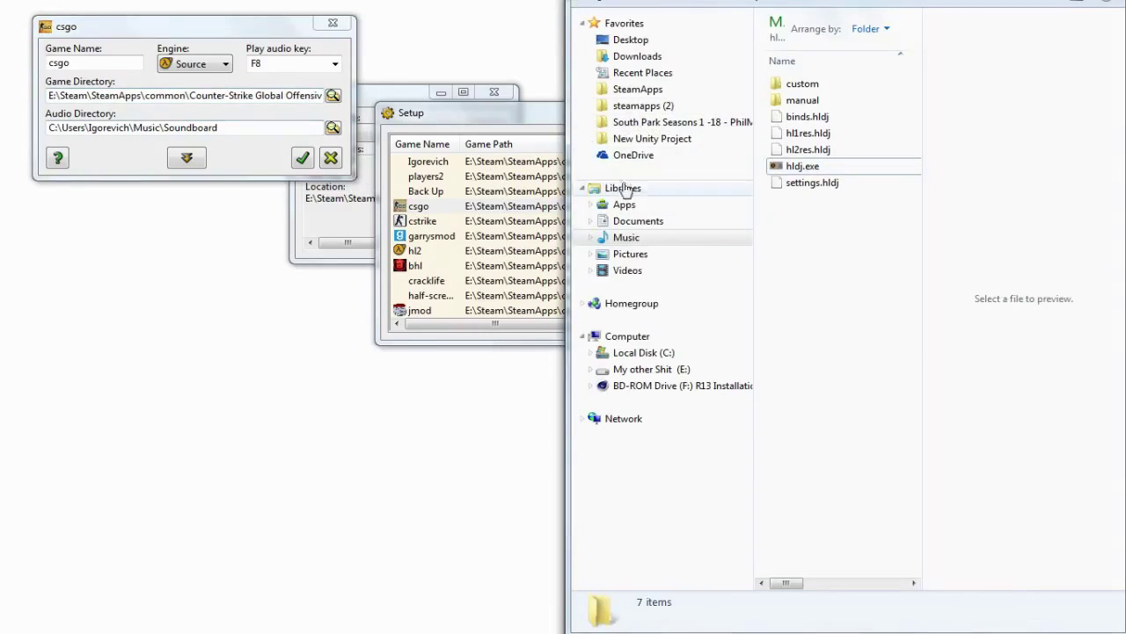
{"action": "left_click", "coordinate": [635, 241]}
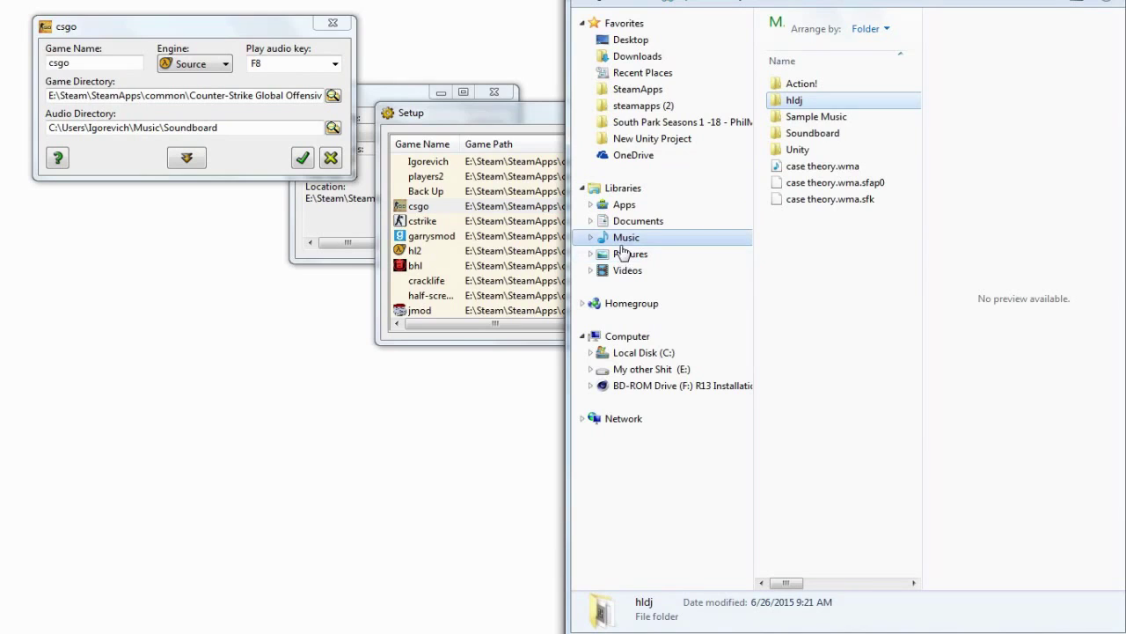
{"action": "double_click", "coordinate": [805, 134]}
{"action": "scroll", "coordinate": [837, 343], "scroll_direction": "down", "scroll_amount": 1}
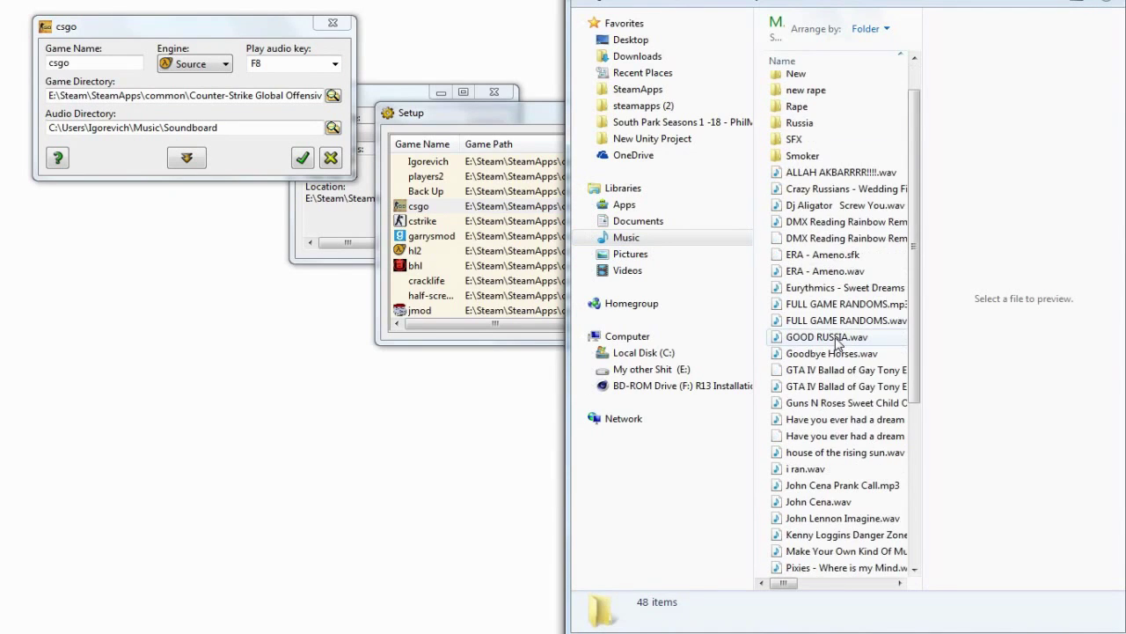
{"action": "scroll", "coordinate": [838, 345], "scroll_direction": "down", "scroll_amount": 2}
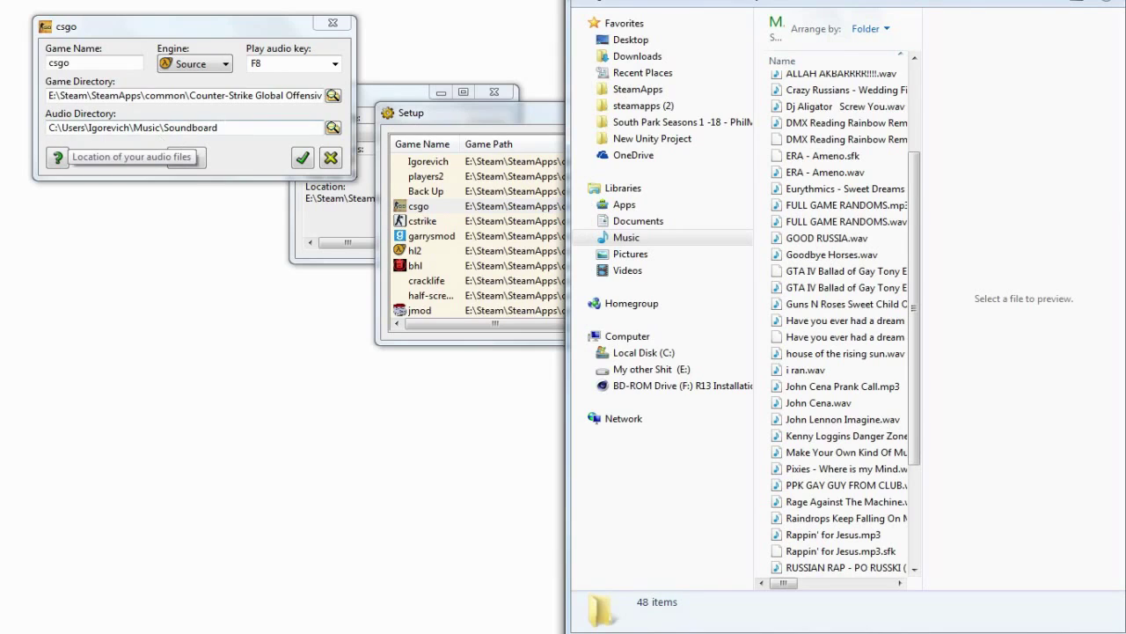
Step: Check the csgo profile's audio directory and close the profile and Setup windows
{"action": "left_click", "coordinate": [70, 132]}
{"action": "left_click", "coordinate": [332, 22]}
{"action": "left_click", "coordinate": [692, 117]}
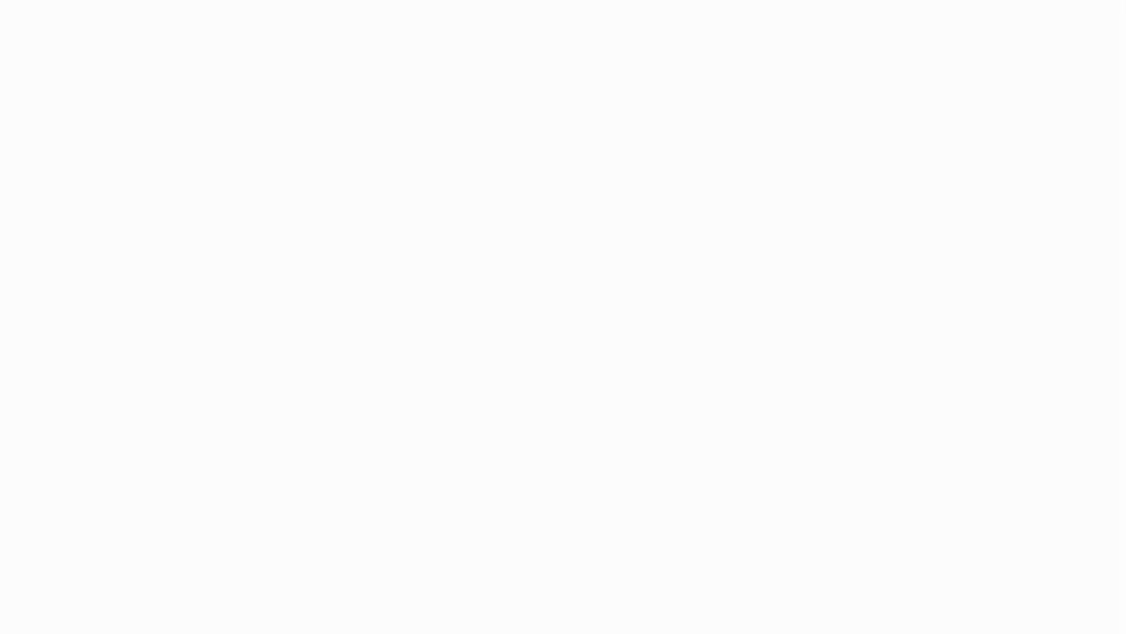
Step: Switch to the web browser and open the youtube-mp3 converter site
{"action": "type", "text": "youtube"}
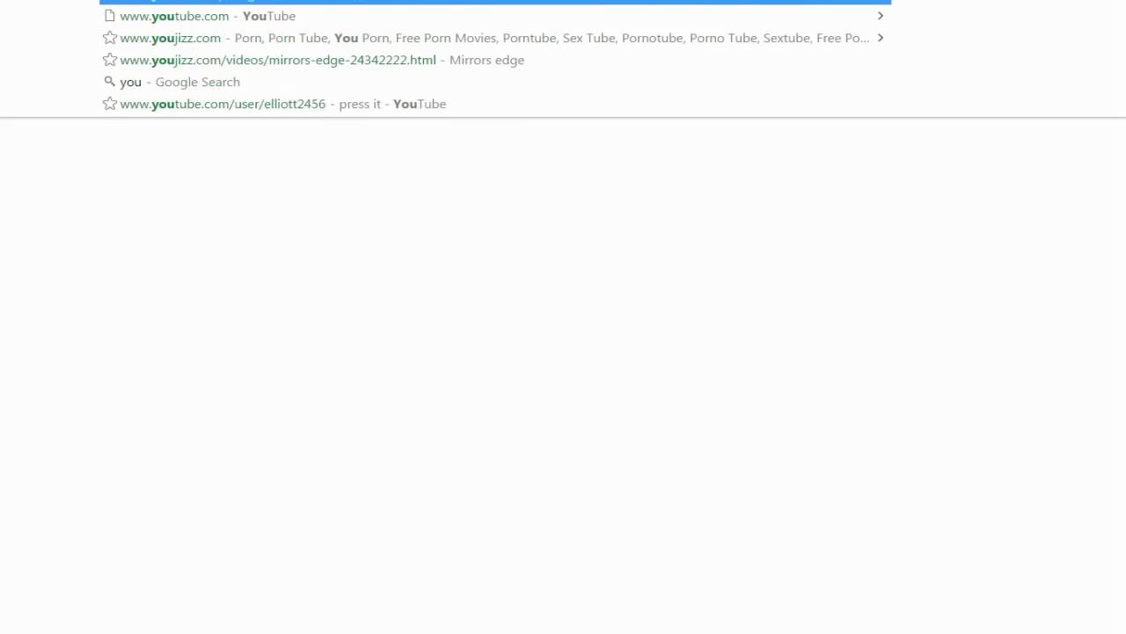
{"action": "type", "text": "-"}
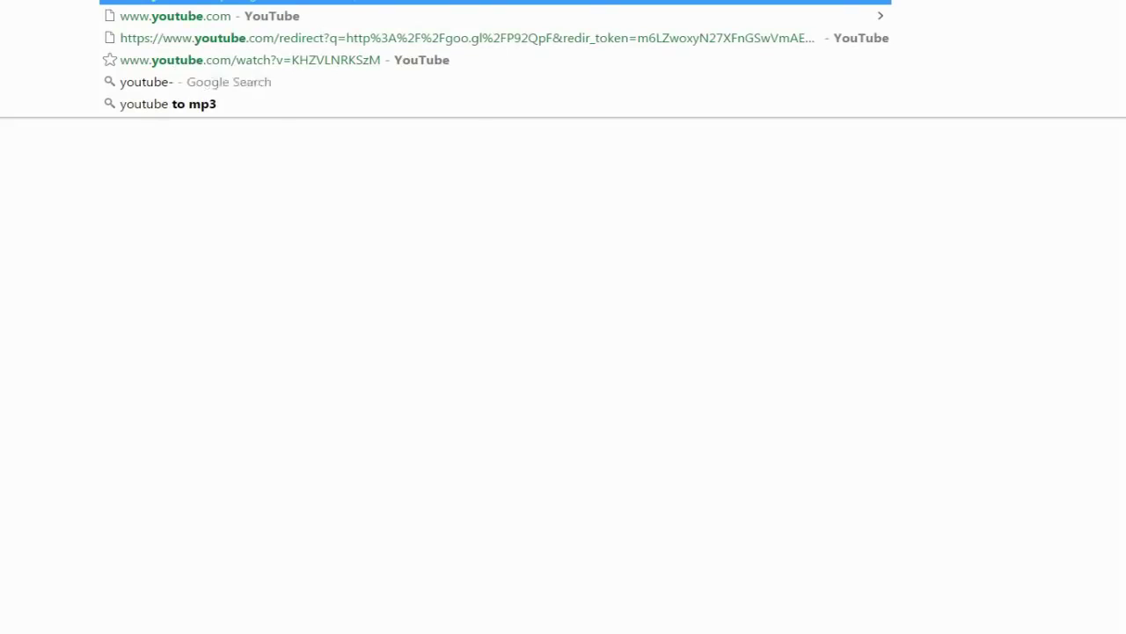
{"action": "type", "text": "mp"}
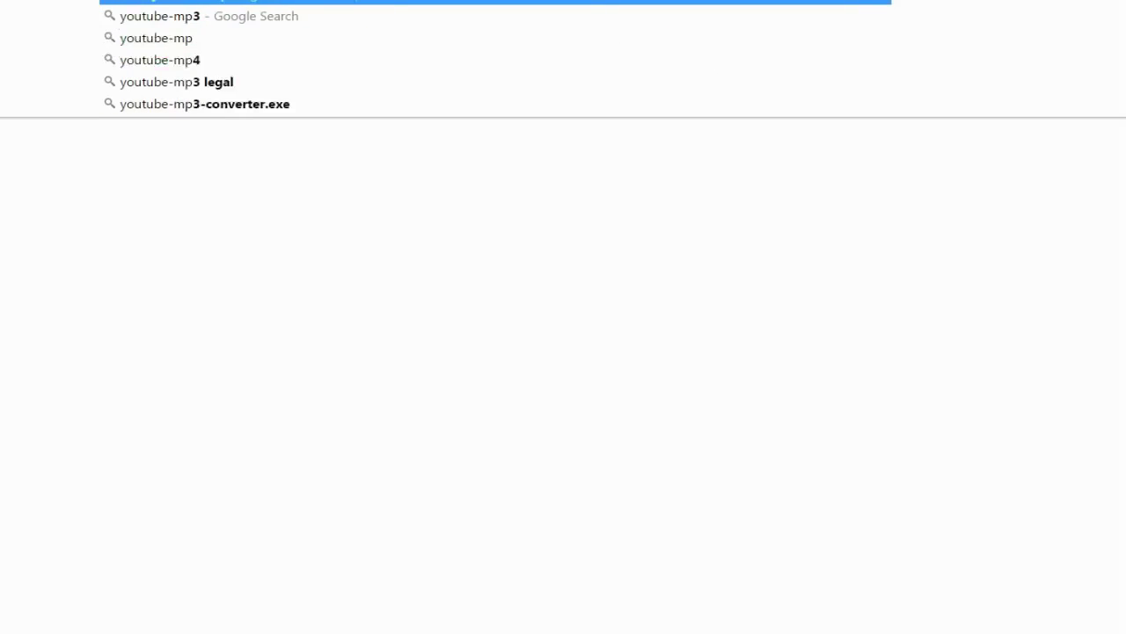
{"action": "key", "text": "Return"}
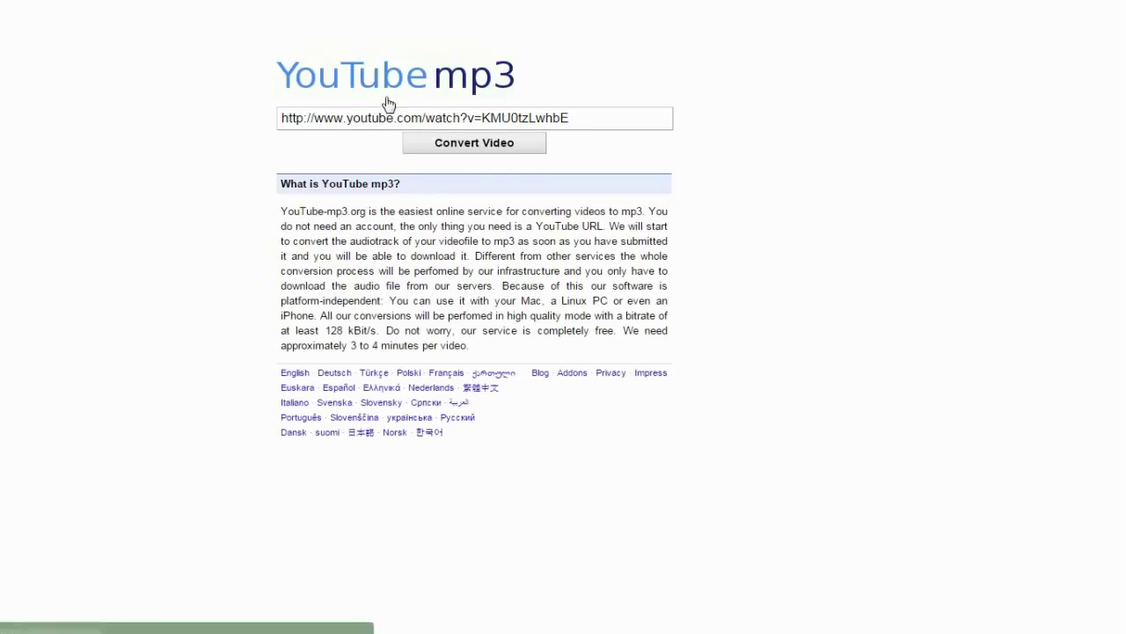
Step: Paste the converter site's own address over the sample video link and clear the video address field
{"action": "left_click", "coordinate": [222, 1]}
{"action": "right_click", "coordinate": [221, 1]}
{"action": "left_click", "coordinate": [258, 17]}
{"action": "triple_click", "coordinate": [359, 121]}
{"action": "right_click", "coordinate": [360, 121]}
{"action": "left_click", "coordinate": [402, 216]}
{"action": "key", "text": "ctrl+a"}
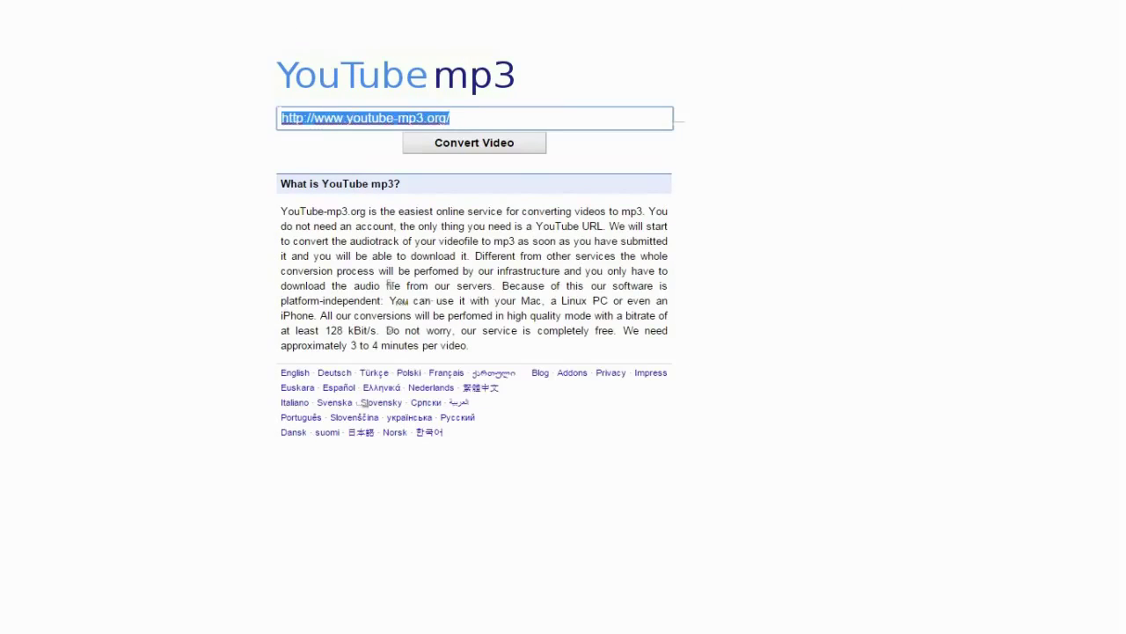
{"action": "key", "text": "BackSpace"}
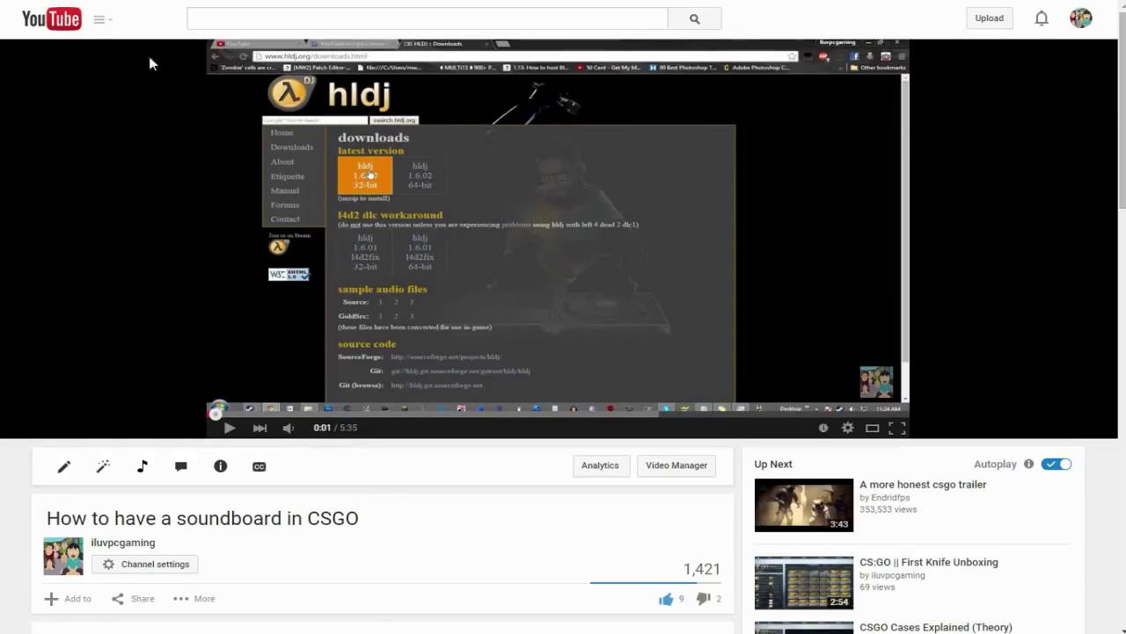
Step: Go to YouTube's home page and look through the recommended videos for one to convert
{"action": "left_click", "coordinate": [51, 18]}
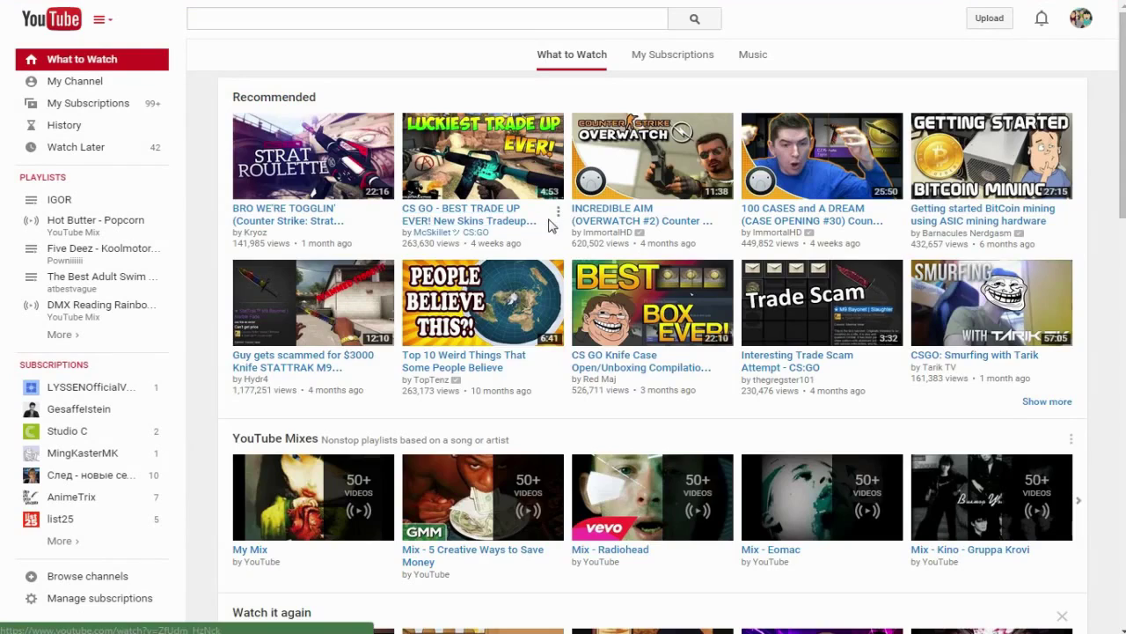
{"action": "scroll", "coordinate": [845, 189], "scroll_direction": "down", "scroll_amount": 3}
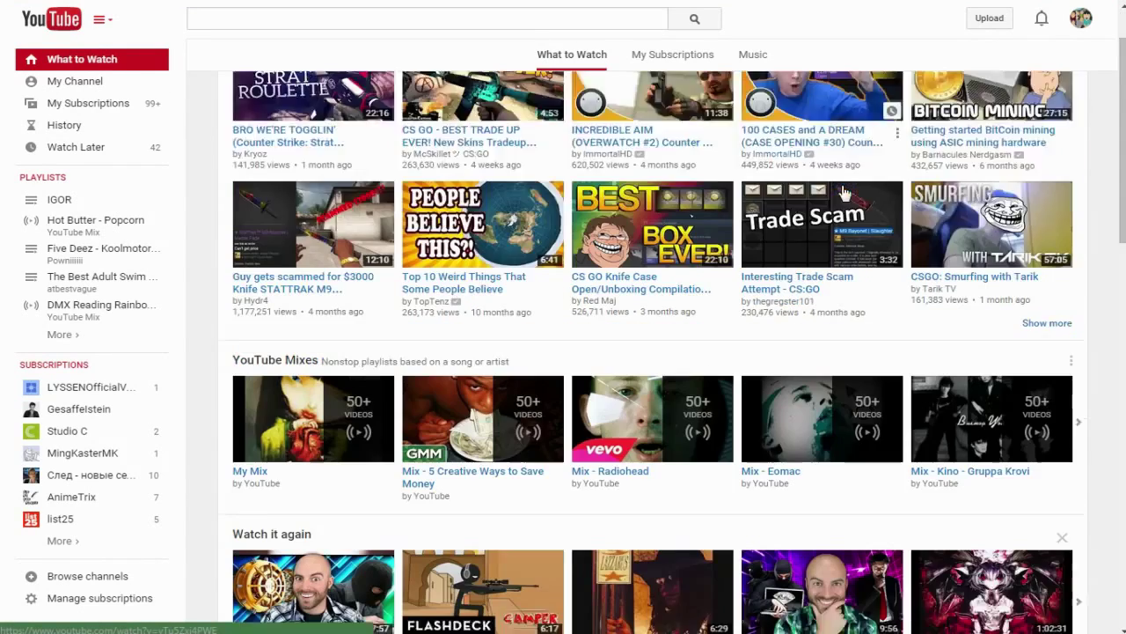
{"action": "scroll", "coordinate": [845, 192], "scroll_direction": "down", "scroll_amount": 1}
{"action": "scroll", "coordinate": [842, 196], "scroll_direction": "down", "scroll_amount": 3}
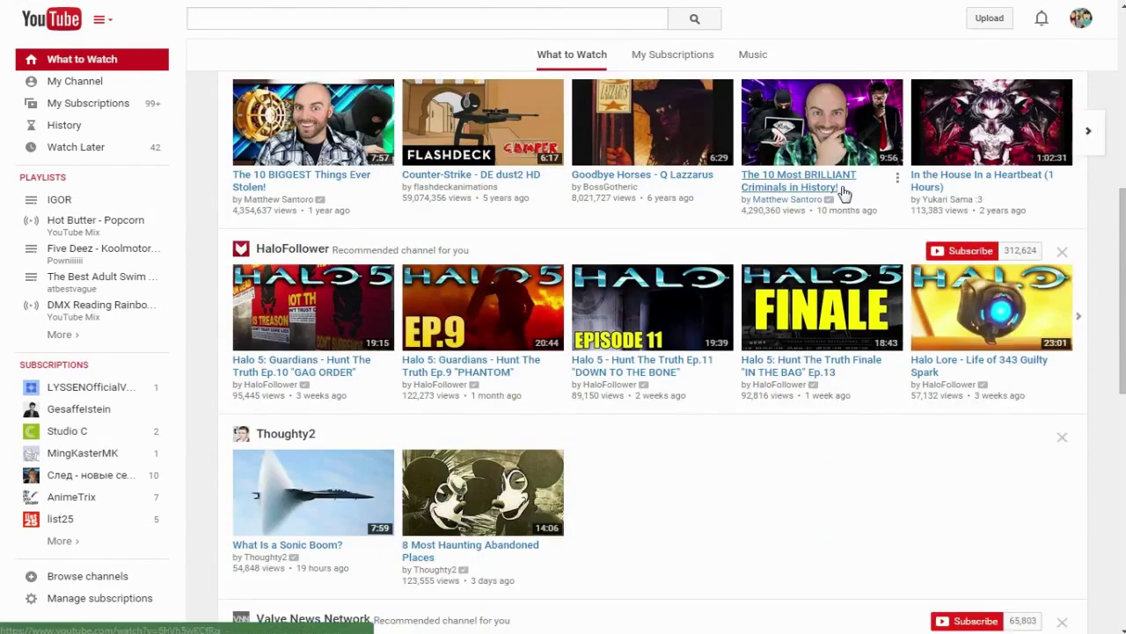
{"action": "scroll", "coordinate": [690, 414], "scroll_direction": "down", "scroll_amount": 3}
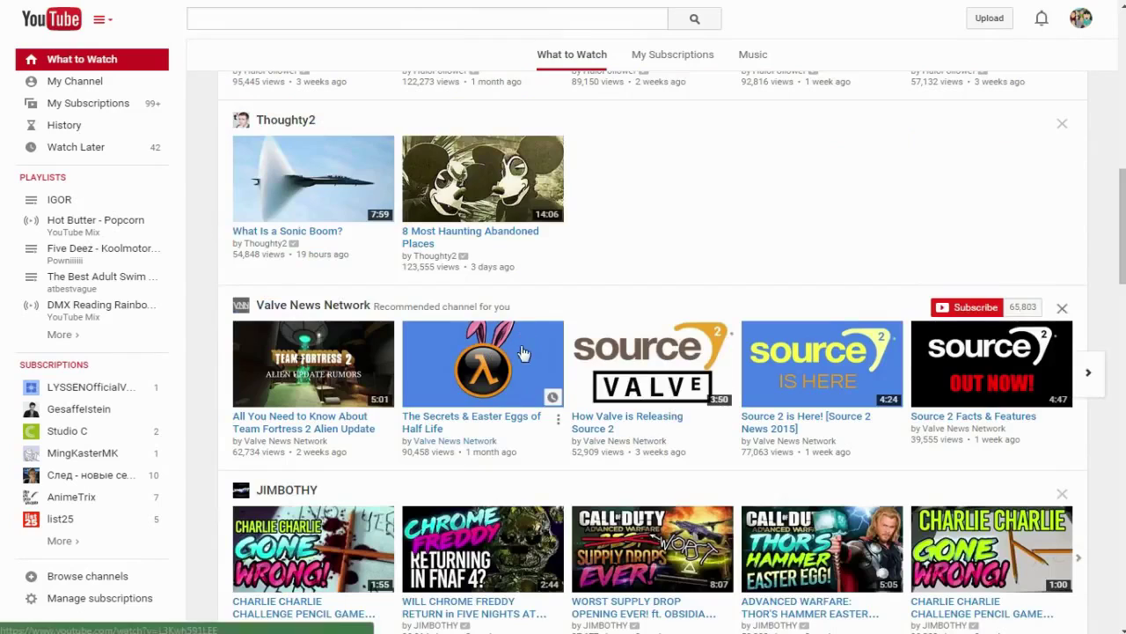
{"action": "scroll", "coordinate": [842, 371], "scroll_direction": "down", "scroll_amount": 4}
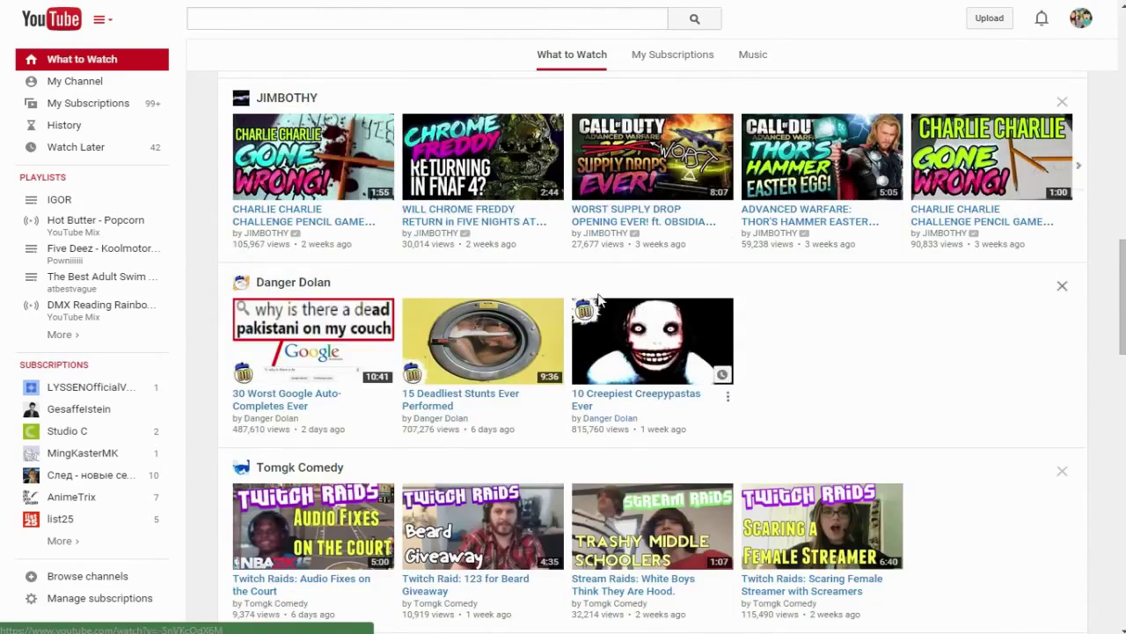
{"action": "scroll", "coordinate": [616, 321], "scroll_direction": "down", "scroll_amount": 3}
{"action": "scroll", "coordinate": [647, 335], "scroll_direction": "down", "scroll_amount": 3}
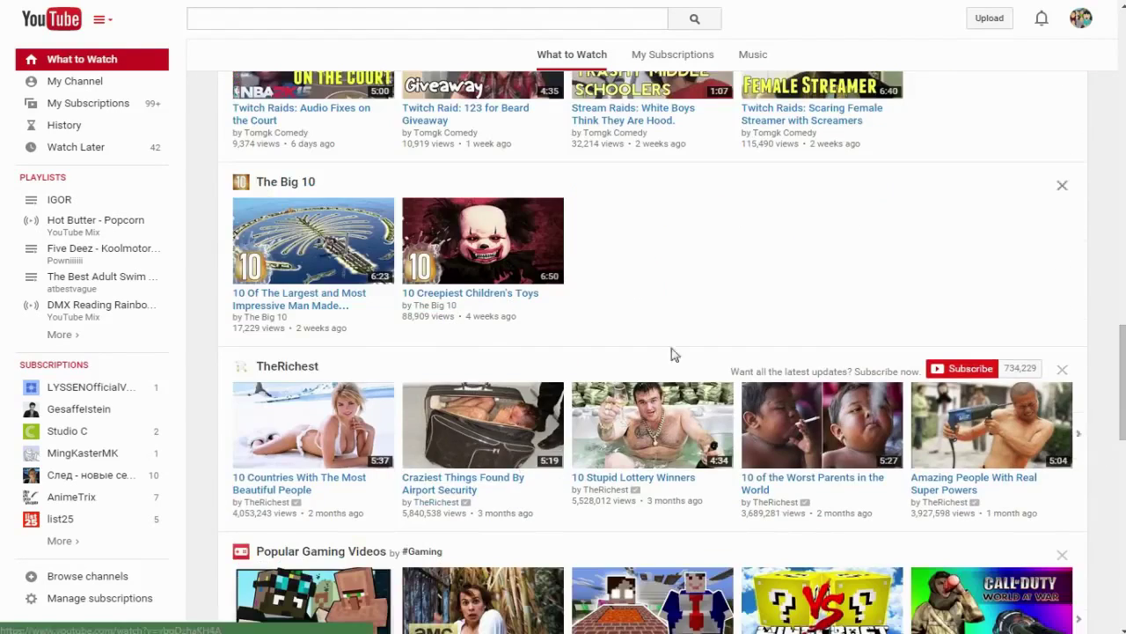
{"action": "scroll", "coordinate": [871, 356], "scroll_direction": "down", "scroll_amount": 1}
{"action": "scroll", "coordinate": [545, 387], "scroll_direction": "down", "scroll_amount": 6}
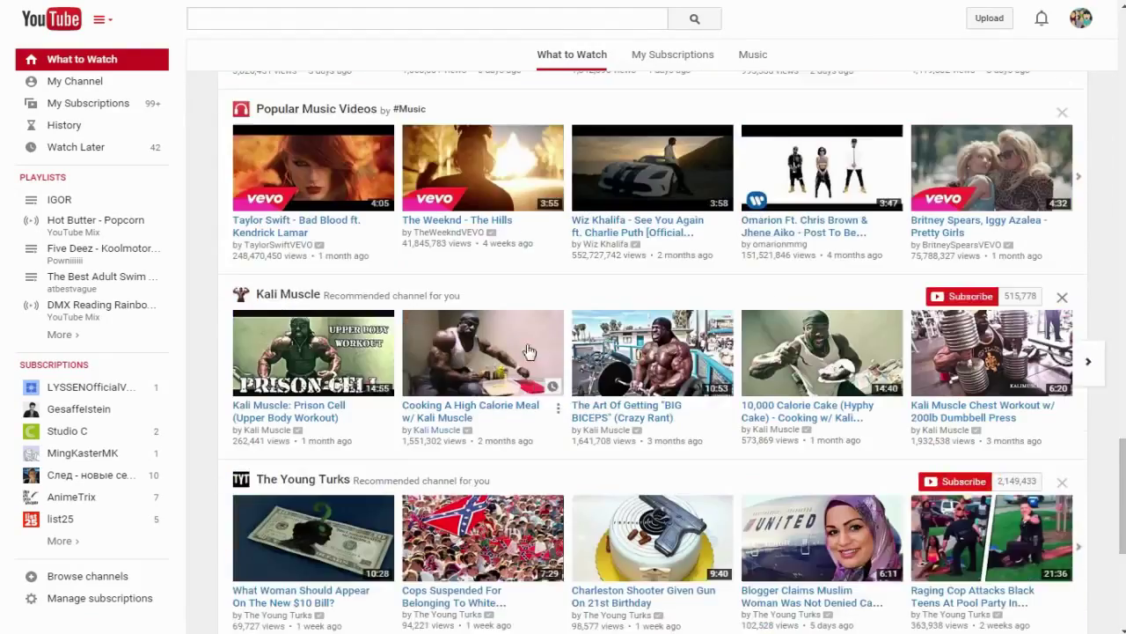
{"action": "scroll", "coordinate": [483, 402], "scroll_direction": "down", "scroll_amount": 2}
{"action": "scroll", "coordinate": [264, 391], "scroll_direction": "up", "scroll_amount": 7}
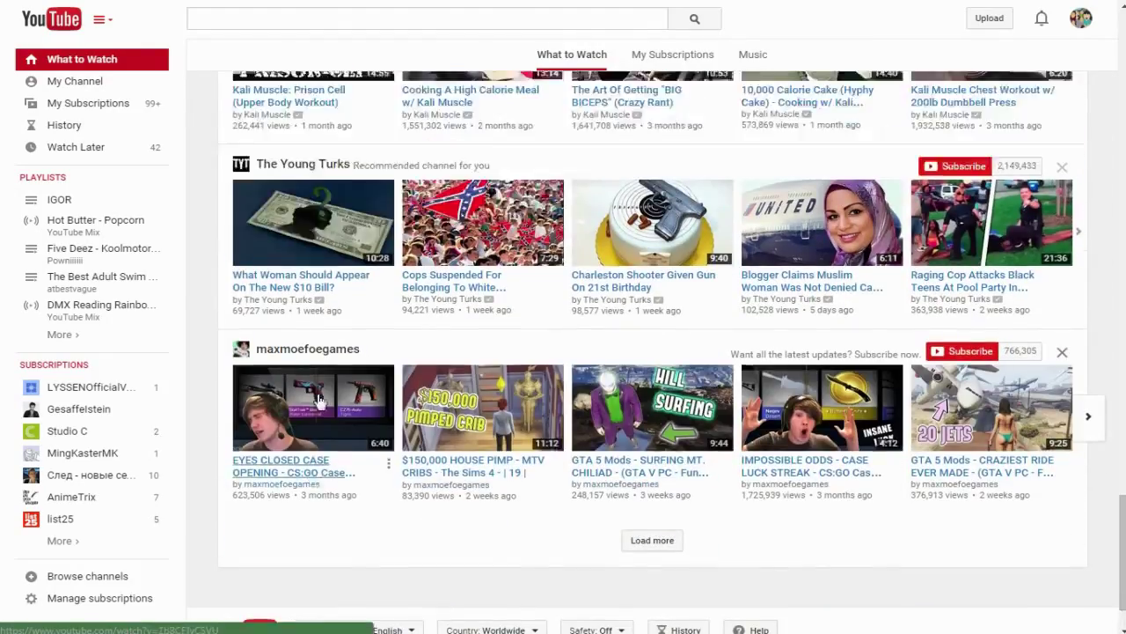
{"action": "scroll", "coordinate": [321, 401], "scroll_direction": "up", "scroll_amount": 1}
Step: Open the DMX Reading Rainbow Remix mix from the YouTube playlists, pause the video and copy its address
{"action": "left_click", "coordinate": [99, 305]}
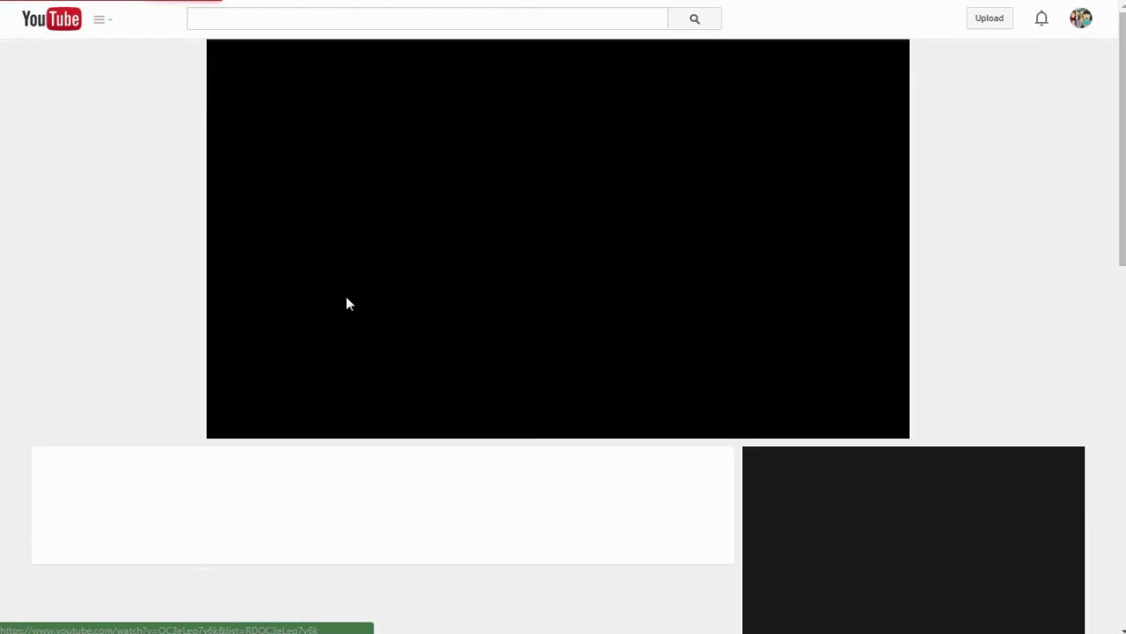
{"action": "left_click", "coordinate": [616, 273]}
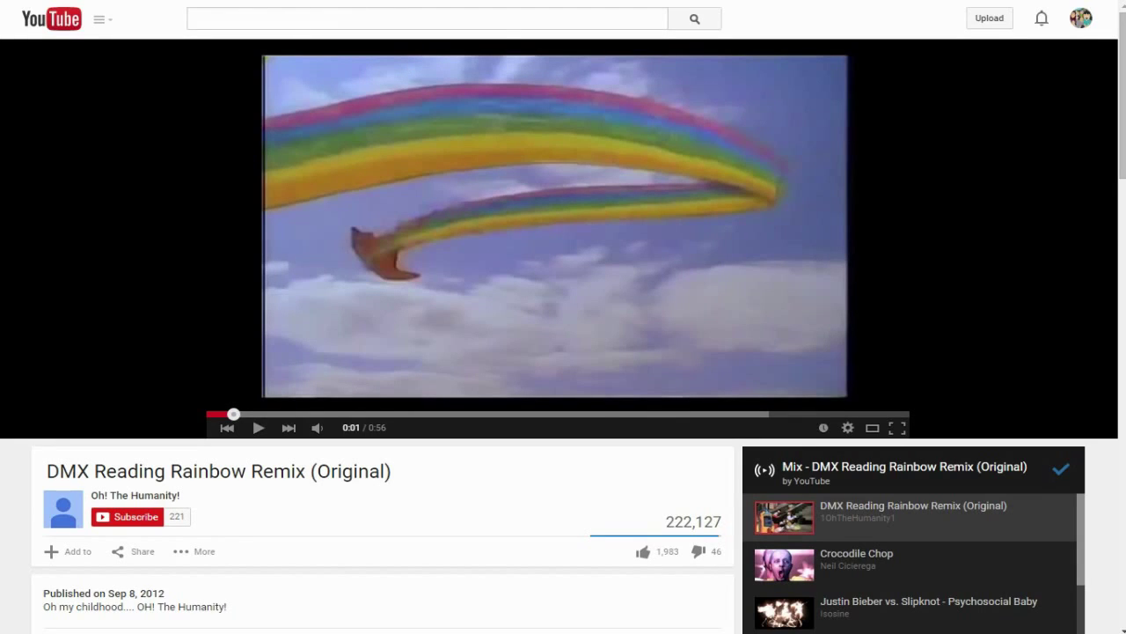
{"action": "right_click", "coordinate": [329, 2]}
{"action": "left_click", "coordinate": [360, 24]}
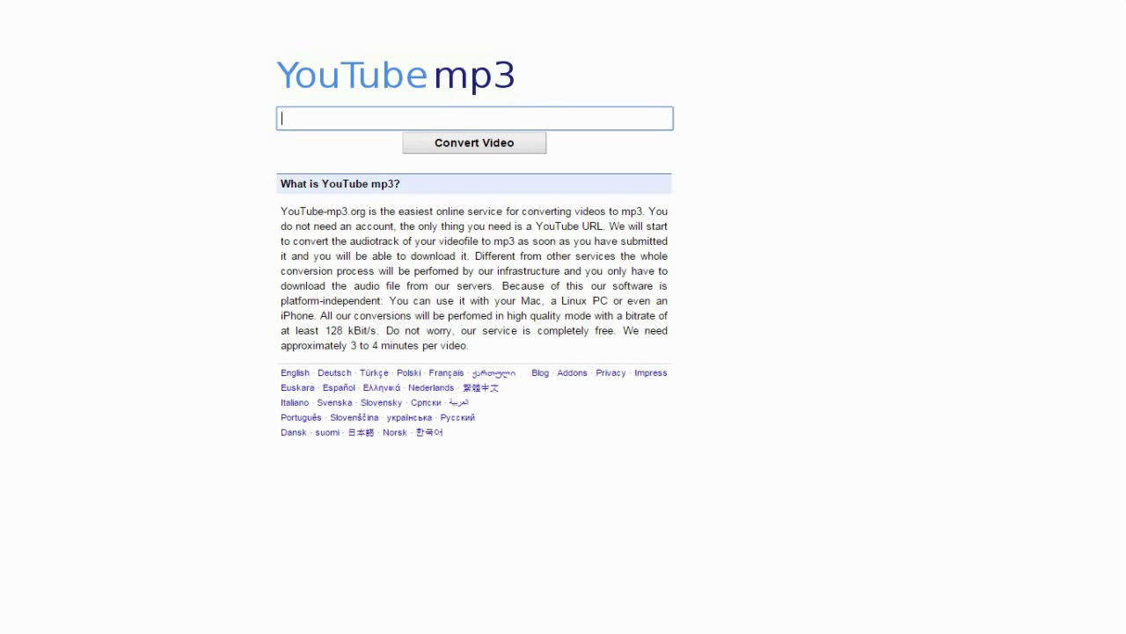
Step: Paste the copied video address into YouTube mp3, convert the video and download the resulting MP3
{"action": "right_click", "coordinate": [443, 118]}
{"action": "left_click", "coordinate": [484, 213]}
{"action": "left_click", "coordinate": [460, 146]}
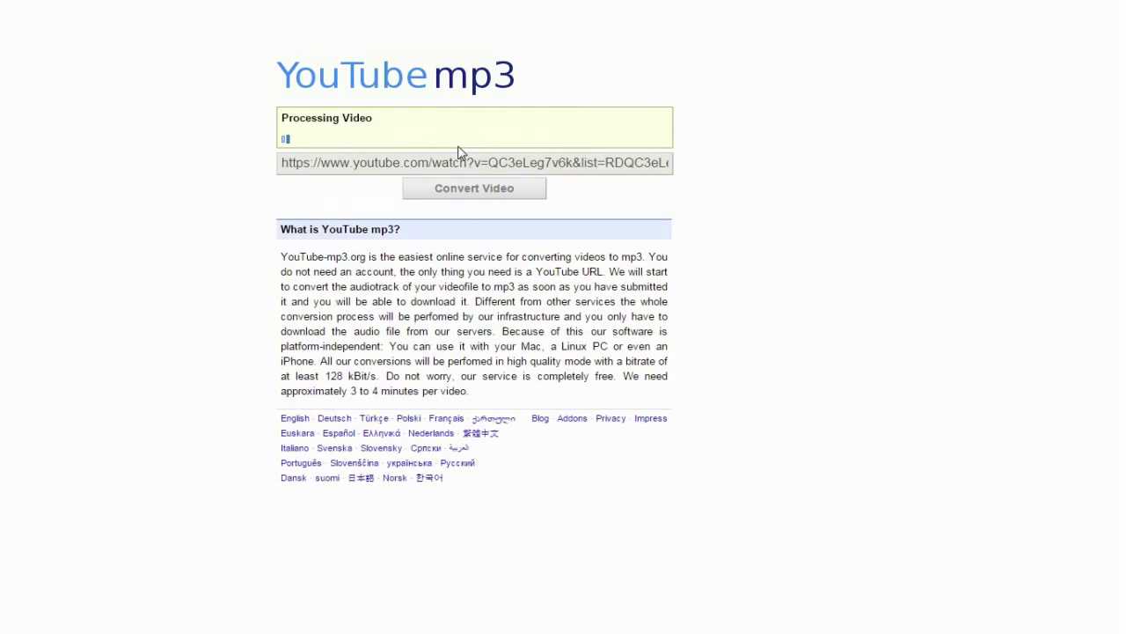
{"action": "left_click", "coordinate": [436, 180]}
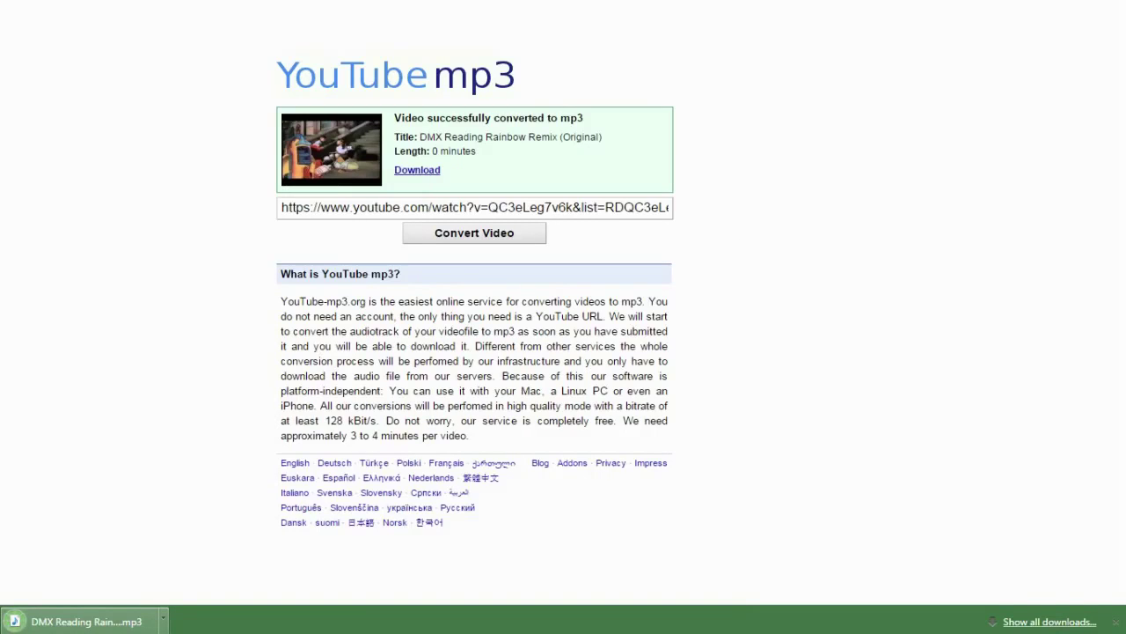
Step: Launch Audacity and remove the Mix track from its project window
{"action": "key", "text": "super"}
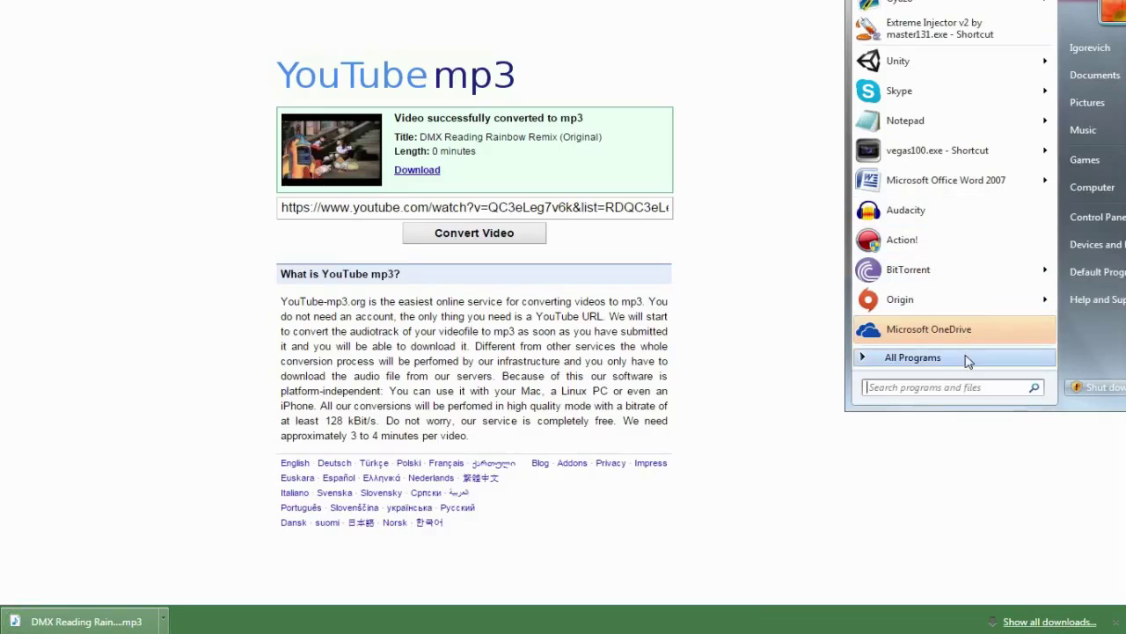
{"action": "left_click", "coordinate": [952, 387]}
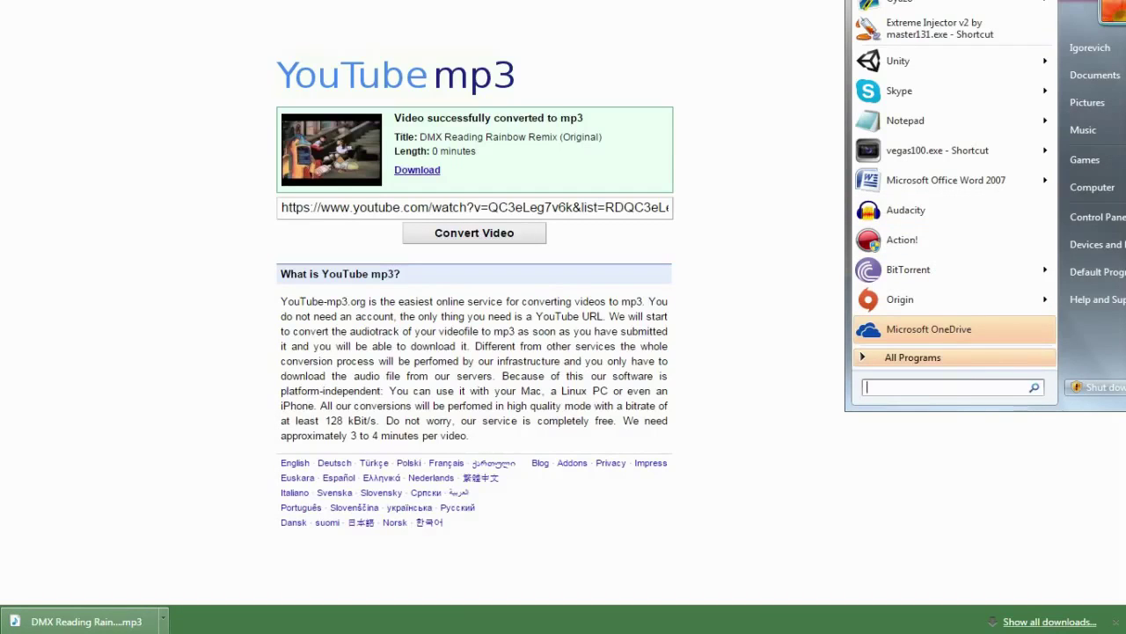
{"action": "type", "text": "audacity"}
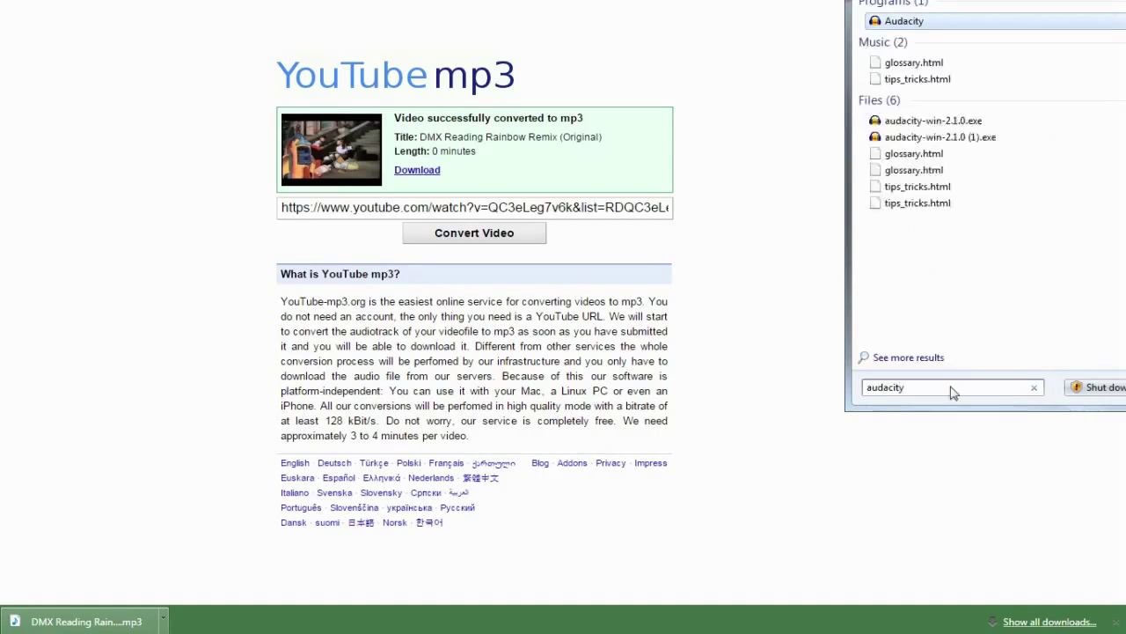
{"action": "key", "text": "Return"}
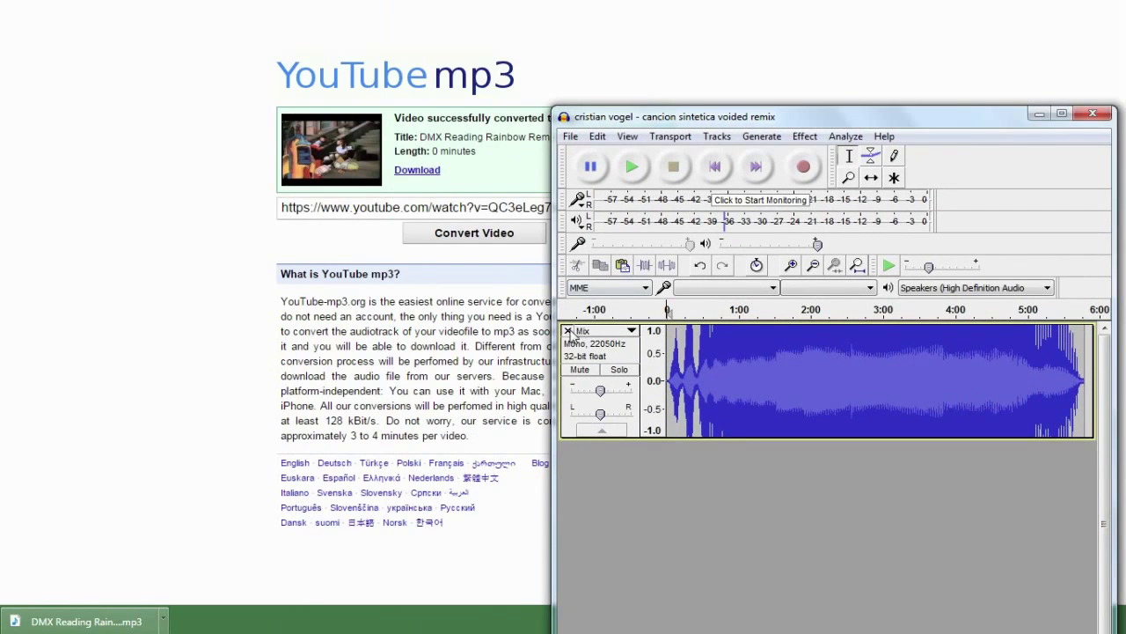
{"action": "left_click", "coordinate": [567, 330]}
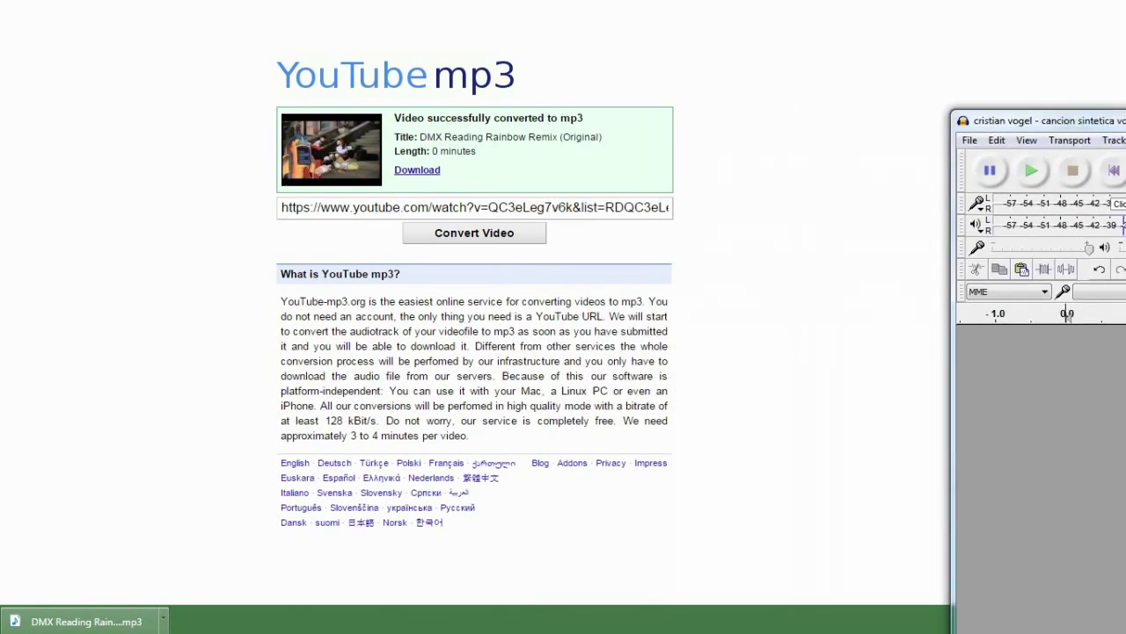
Step: Place the browser and Audacity side by side, import the downloaded DMX Reading Rainbow MP3 into the project, and widen the Audacity window
{"action": "left_click_drag", "start_coordinate": [1121, 121], "coordinate": [1125, 120]}
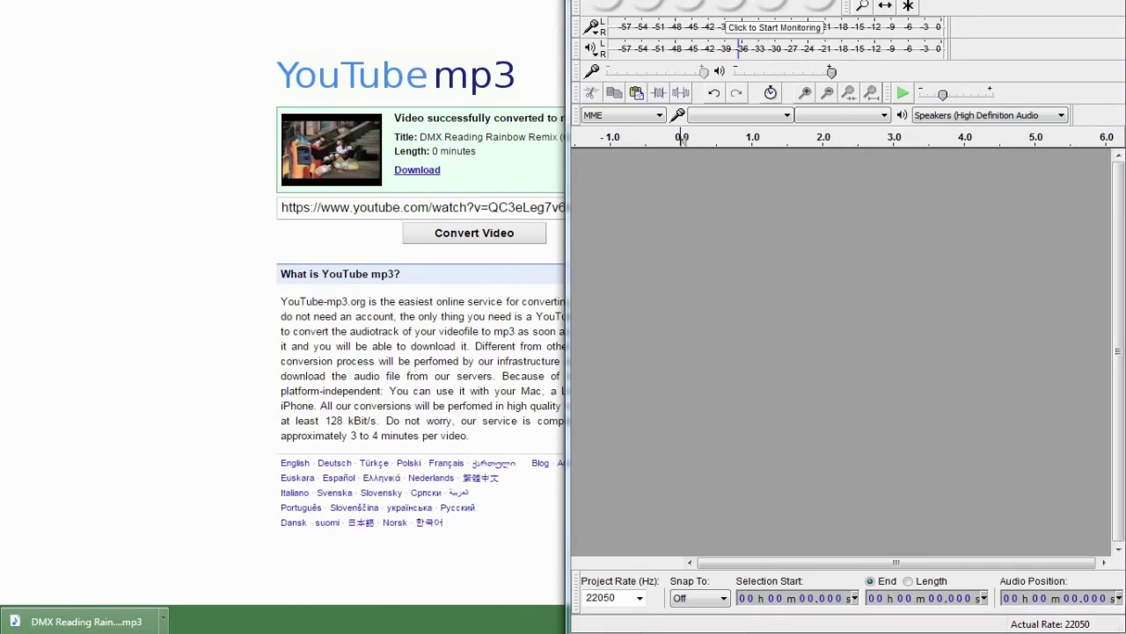
{"action": "key", "text": "super+Left"}
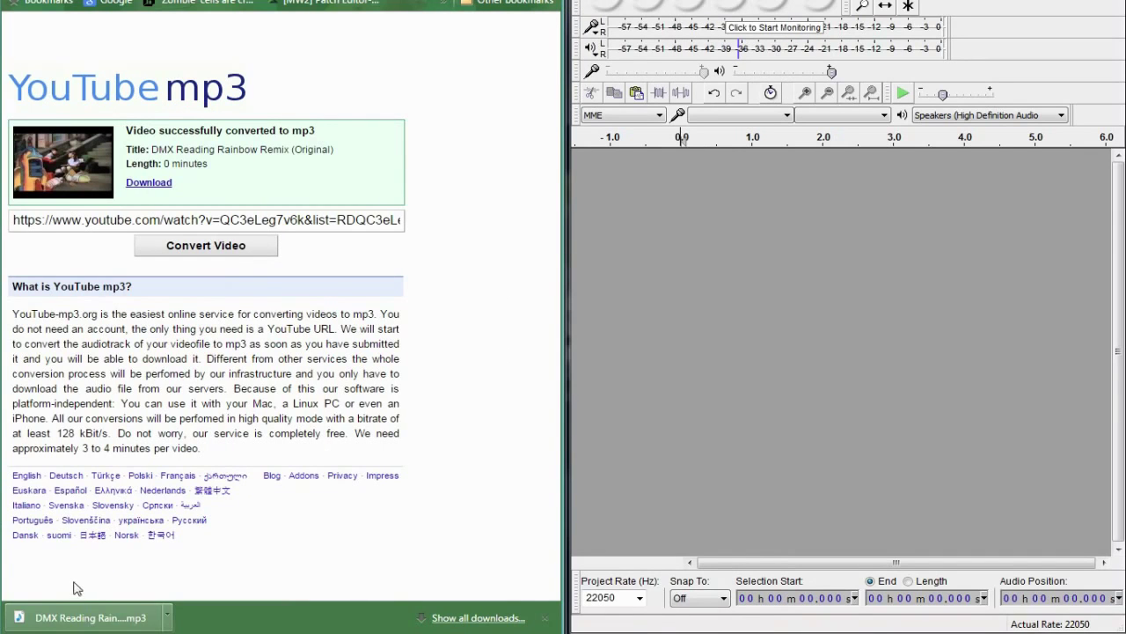
{"action": "left_click_drag", "start_coordinate": [76, 618], "coordinate": [790, 257]}
{"action": "key", "text": "super+Up"}
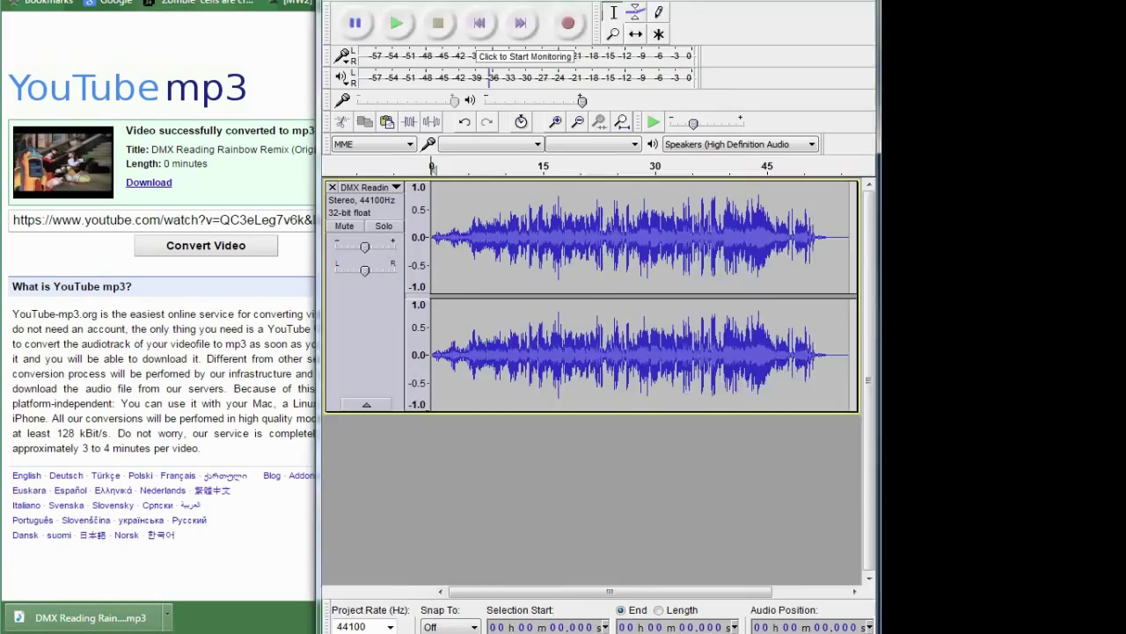
{"action": "key", "text": "super+Down"}
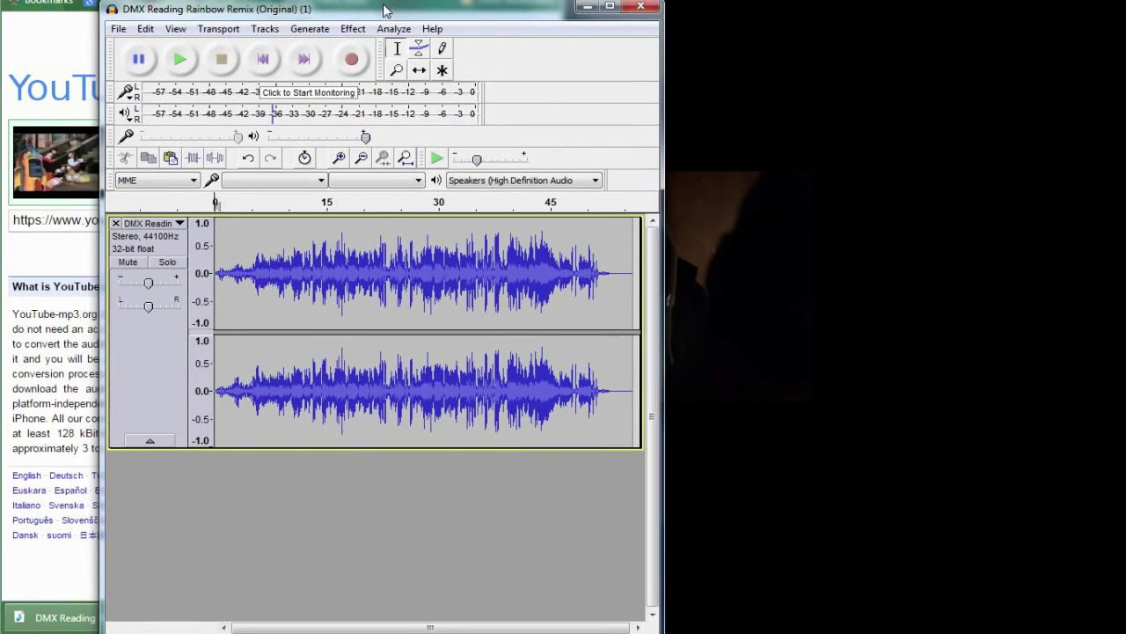
{"action": "left_click_drag", "start_coordinate": [672, 135], "coordinate": [1081, 124]}
{"action": "mouse_move", "coordinate": [588, 8]}
{"action": "left_mouse_down"}
{"action": "mouse_move", "coordinate": [576, 30]}
{"action": "mouse_move", "coordinate": [575, 125]}
{"action": "mouse_move", "coordinate": [575, 34]}
{"action": "mouse_move", "coordinate": [592, 24]}
{"action": "left_mouse_up"}
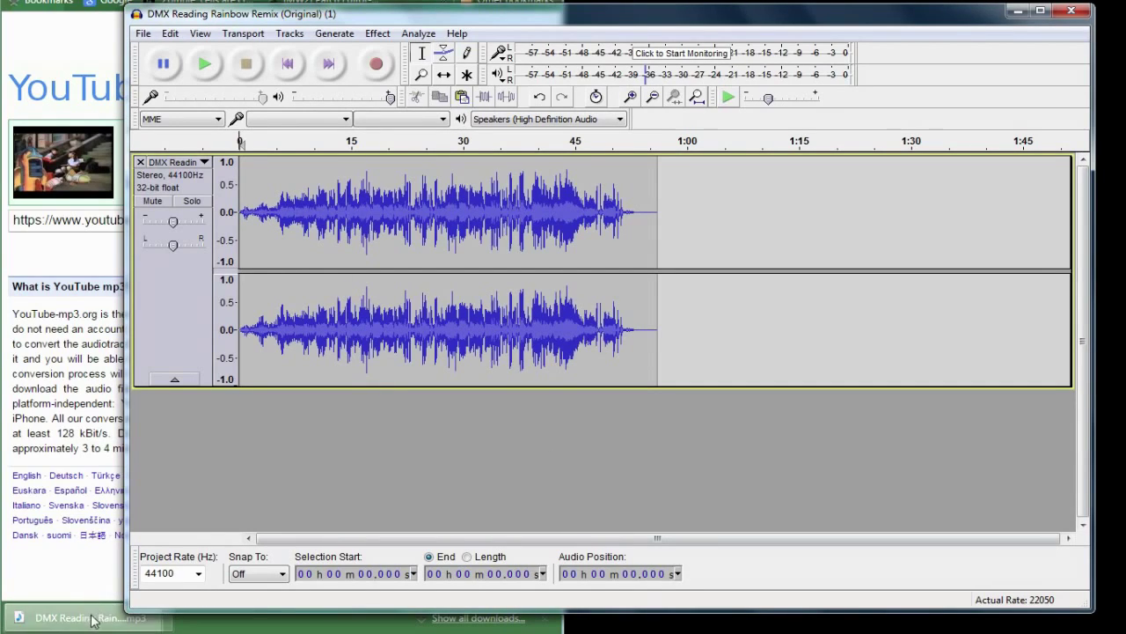
{"action": "left_click_drag", "start_coordinate": [440, 19], "coordinate": [461, 19]}
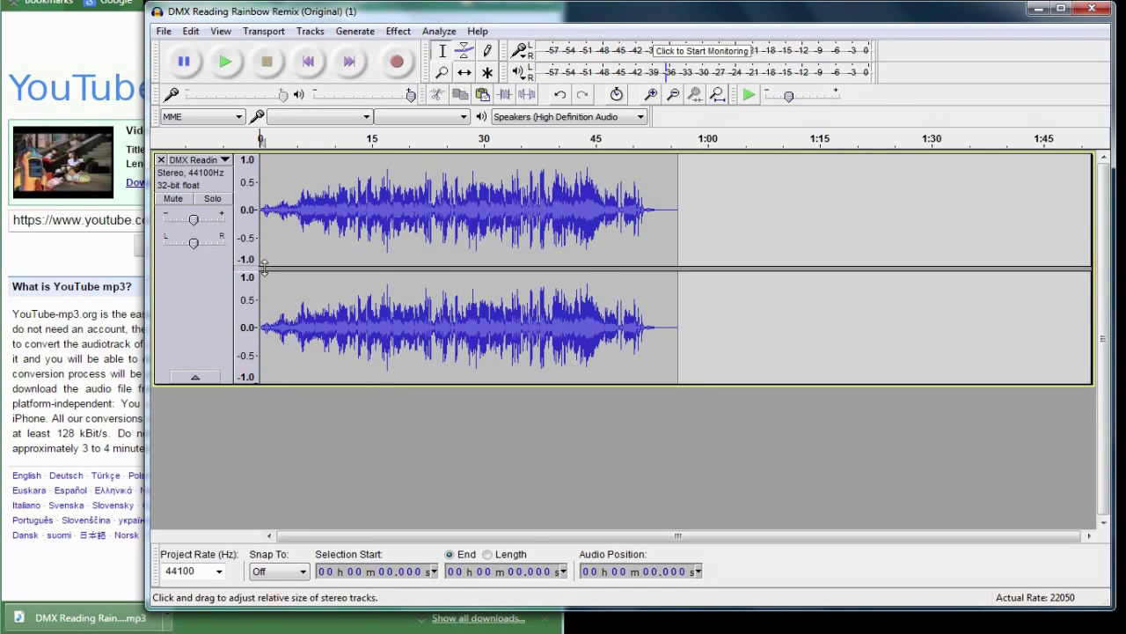
Step: Set the Audacity project rate to 22050 Hz
{"action": "left_click", "coordinate": [220, 571]}
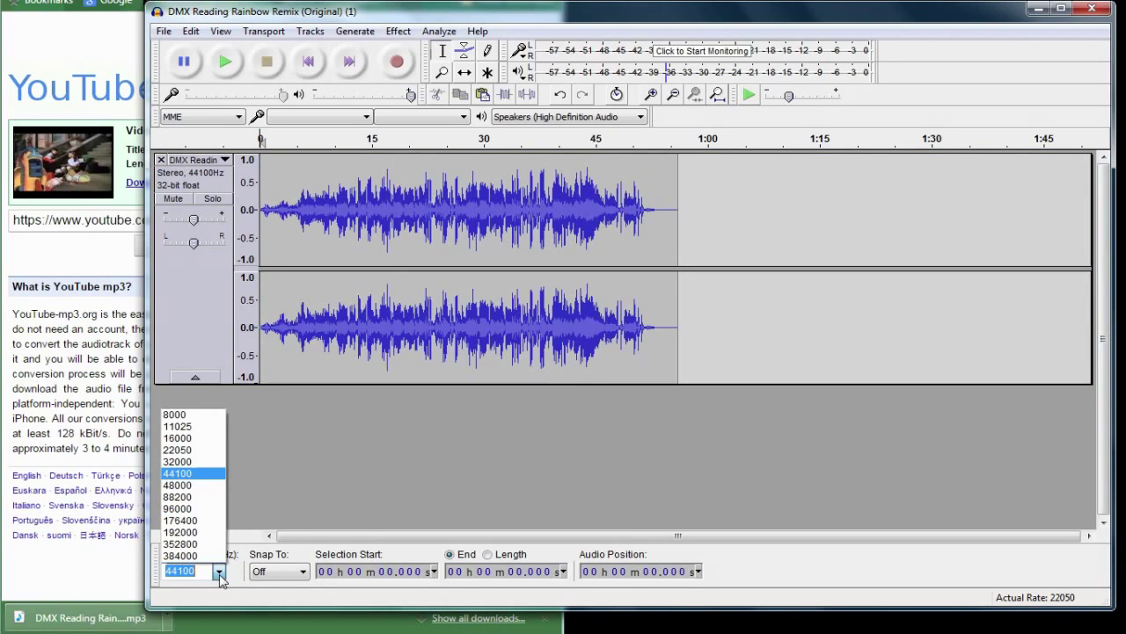
{"action": "left_click", "coordinate": [180, 450]}
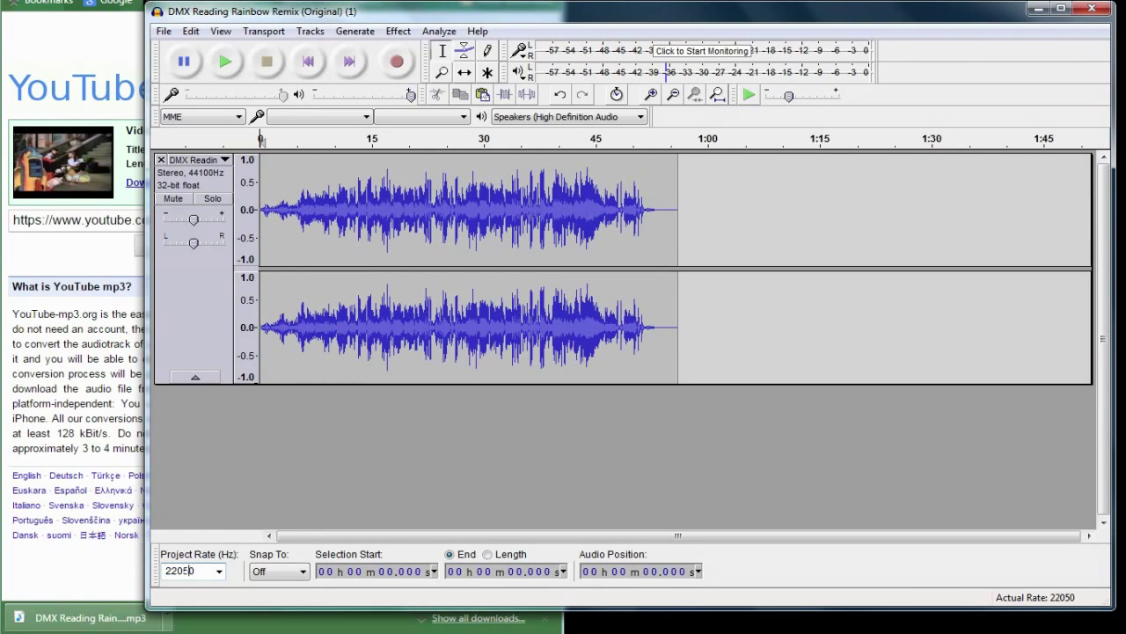
{"action": "left_click", "coordinate": [223, 486]}
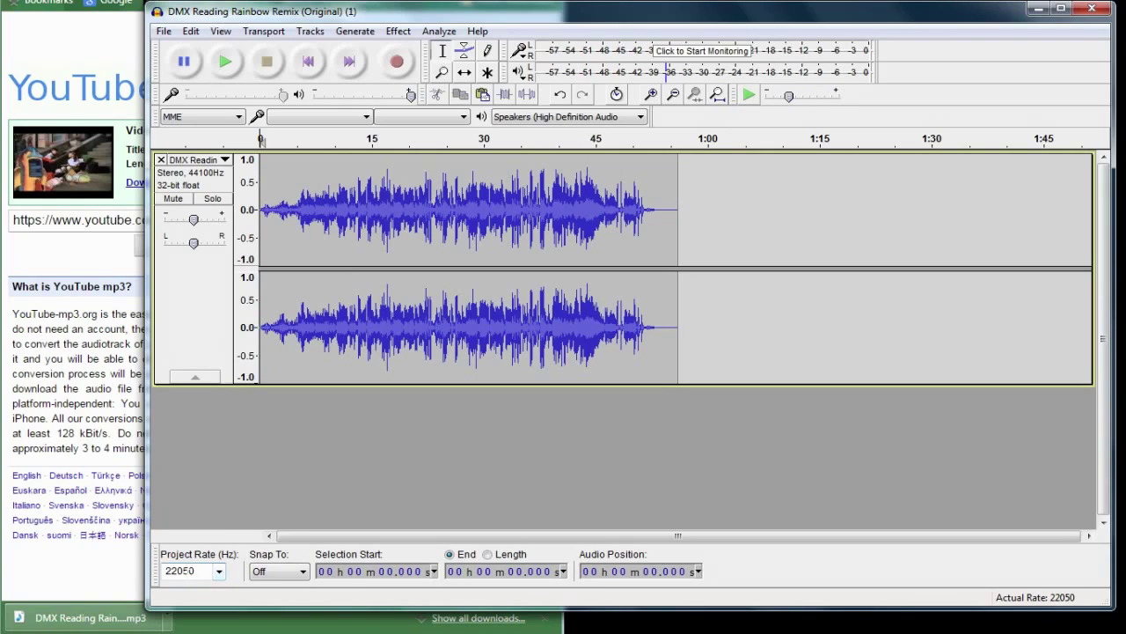
{"action": "left_click", "coordinate": [180, 571]}
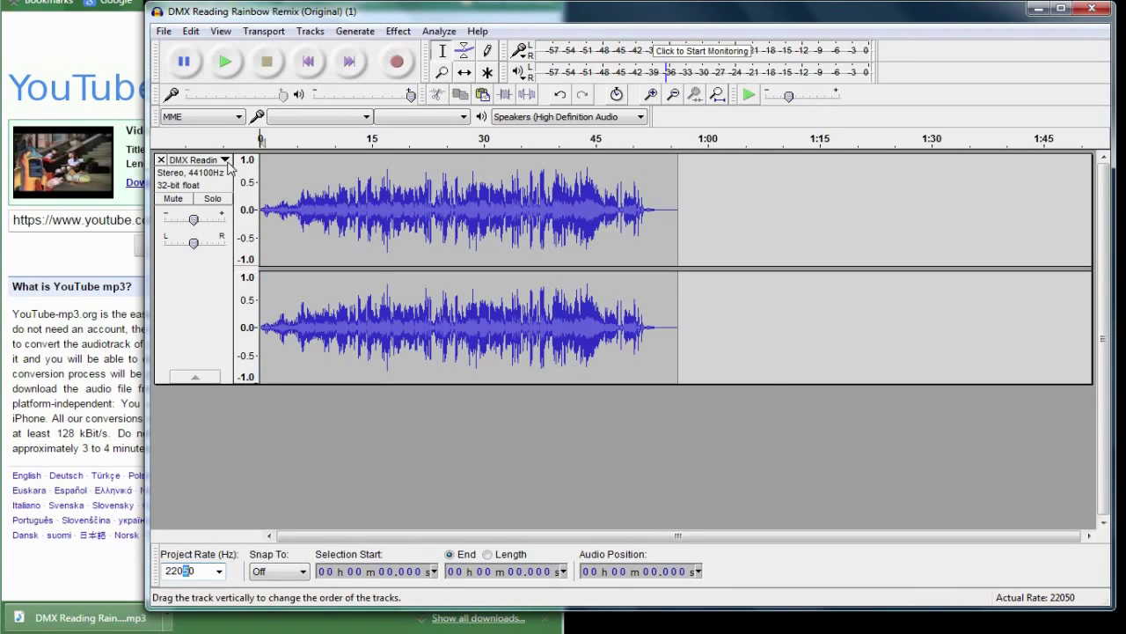
{"action": "left_click", "coordinate": [400, 212]}
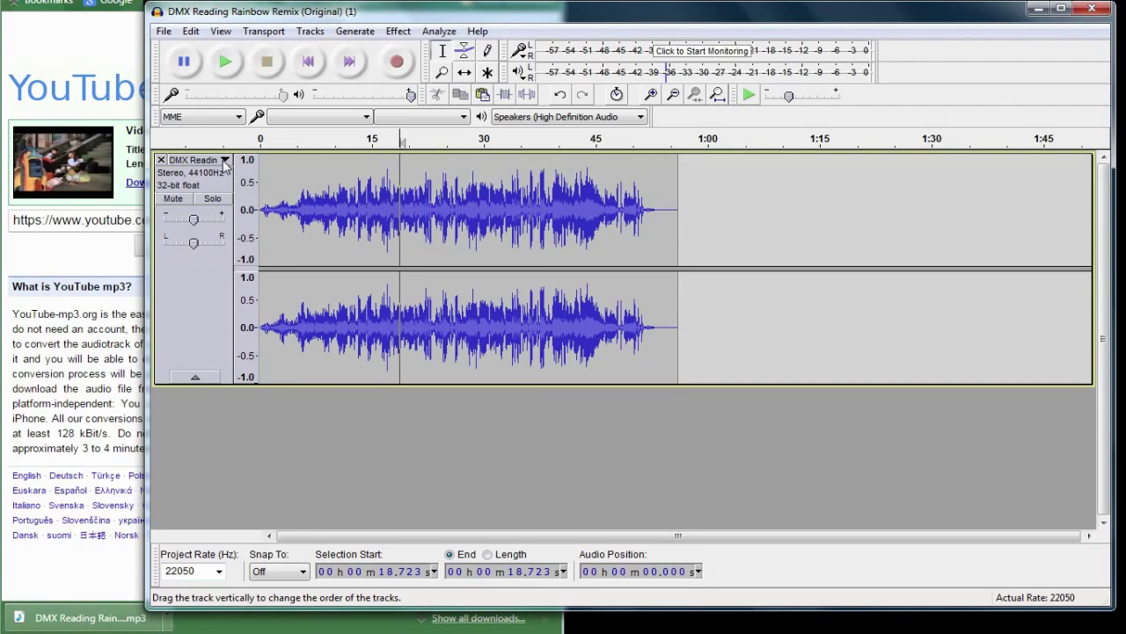
Step: Split the DMX Reading Rainbow stereo track to mono
{"action": "left_click", "coordinate": [224, 161]}
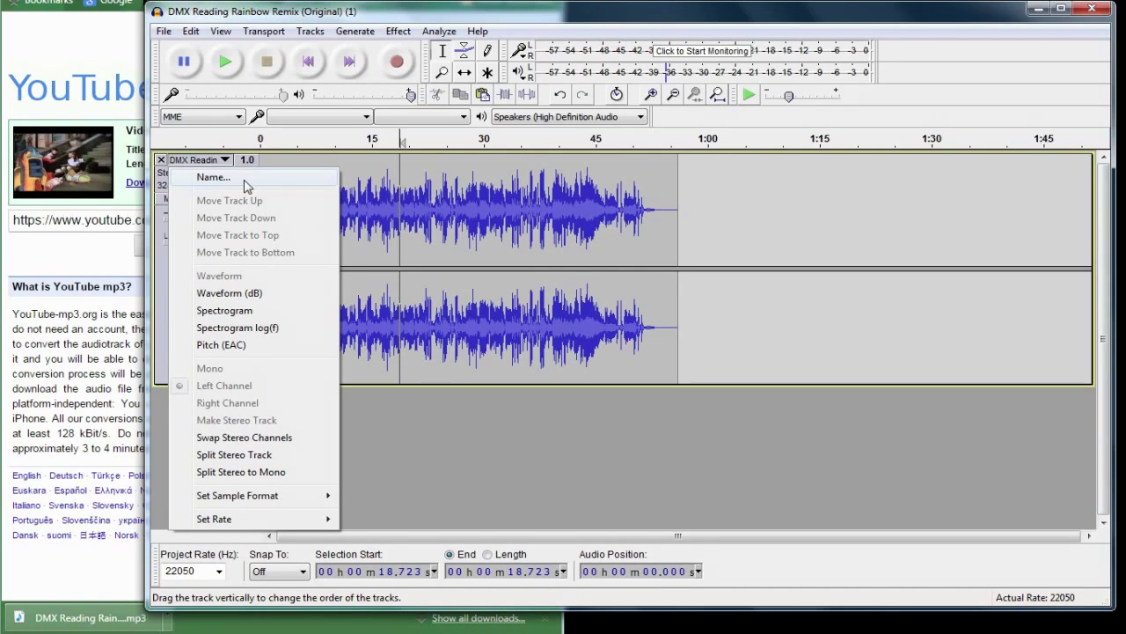
{"action": "left_click", "coordinate": [311, 161]}
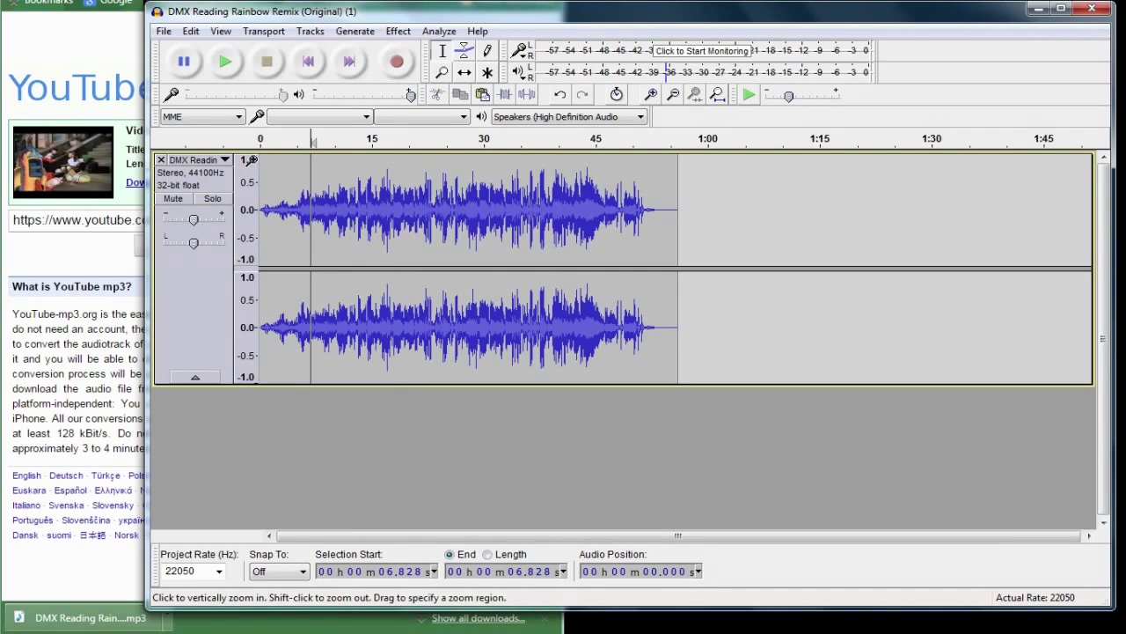
{"action": "left_click", "coordinate": [197, 160]}
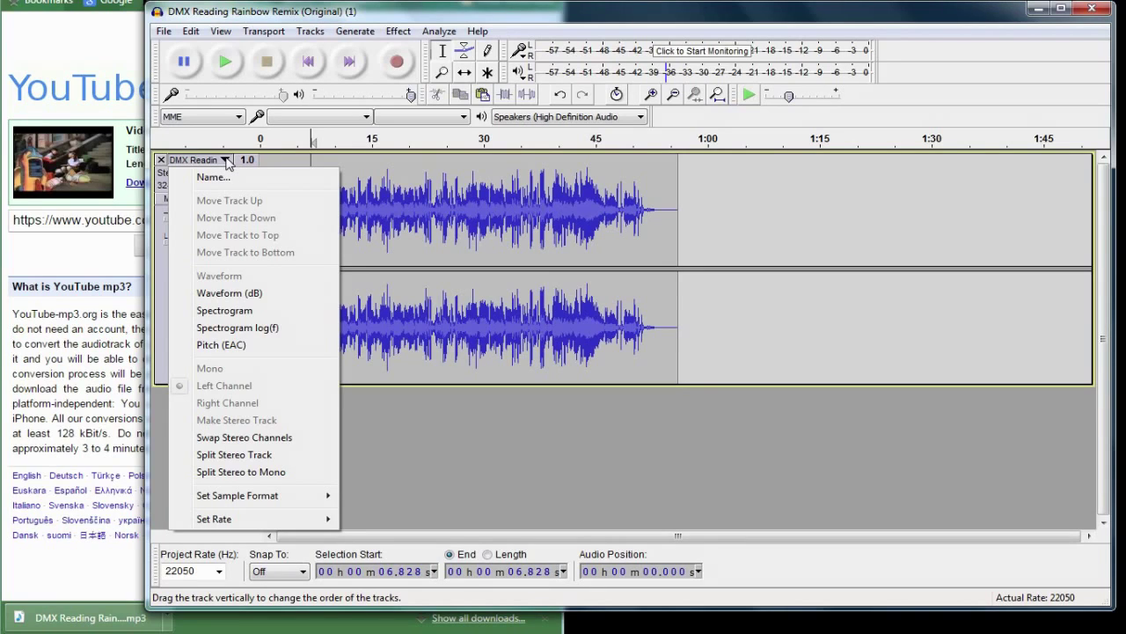
{"action": "left_click", "coordinate": [257, 473]}
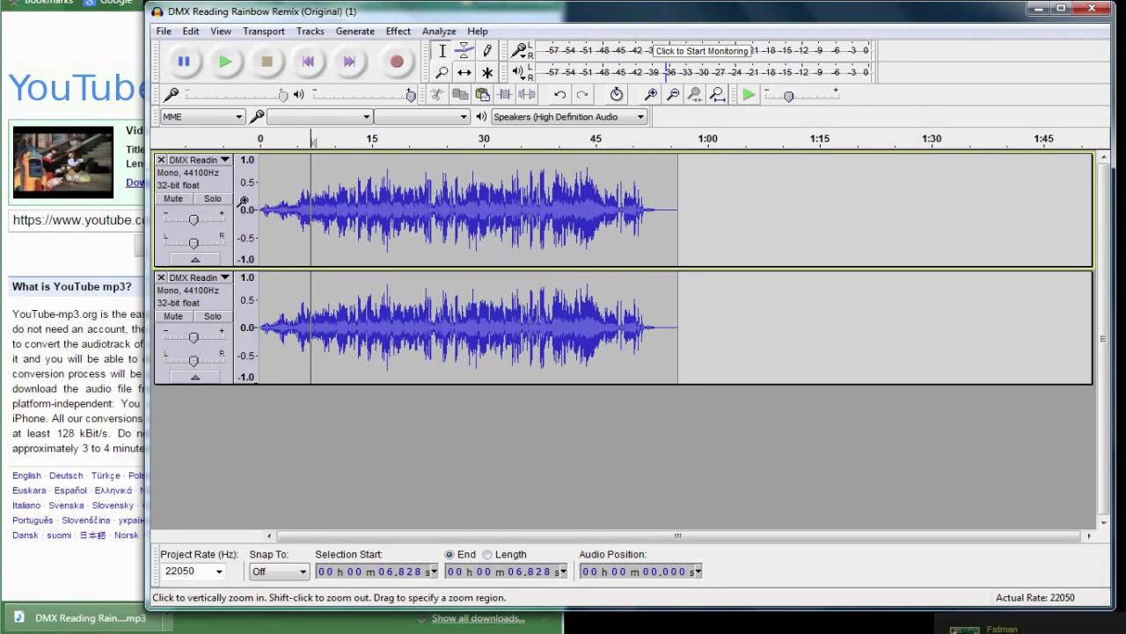
Step: Mix and render the two mono tracks into one track and play a short part of it
{"action": "left_click", "coordinate": [308, 34]}
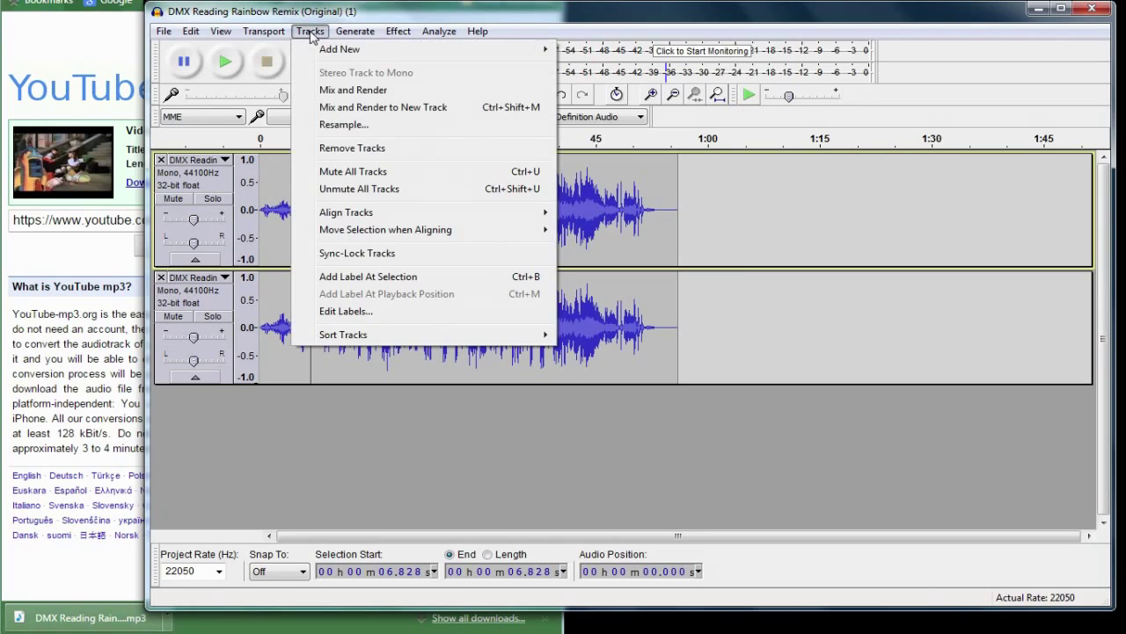
{"action": "left_click", "coordinate": [352, 91]}
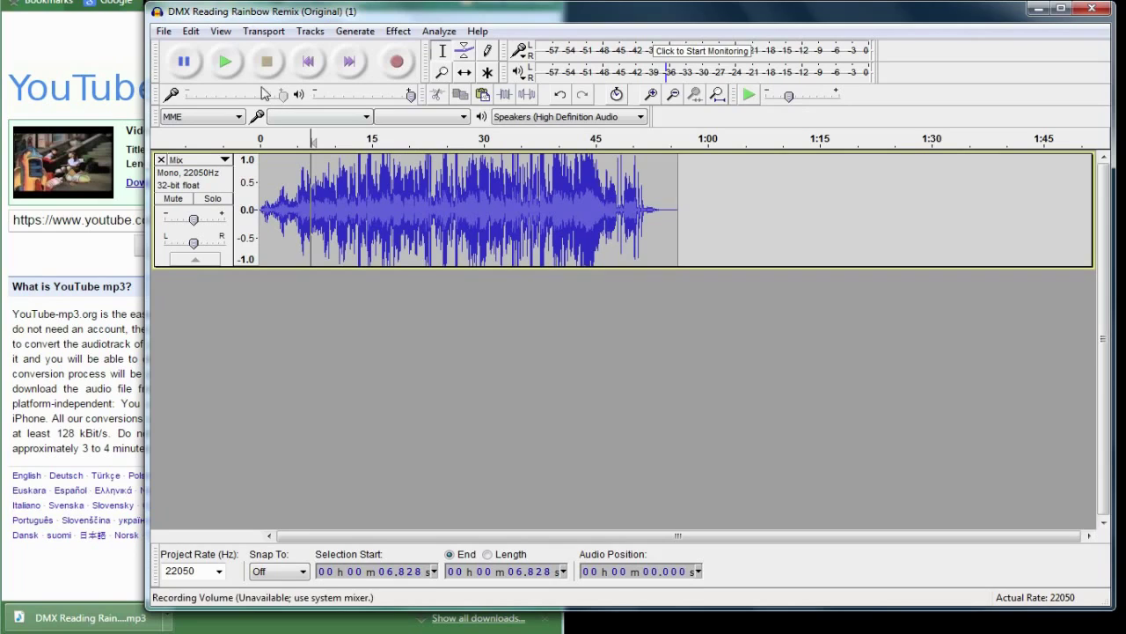
{"action": "left_click", "coordinate": [224, 68]}
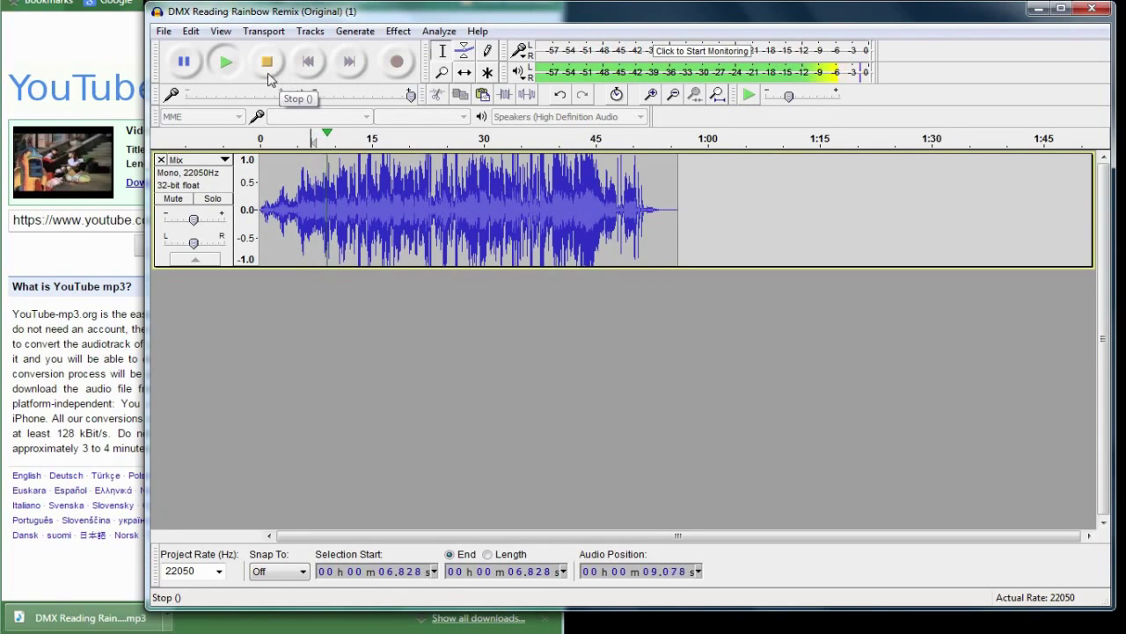
{"action": "left_click", "coordinate": [268, 64]}
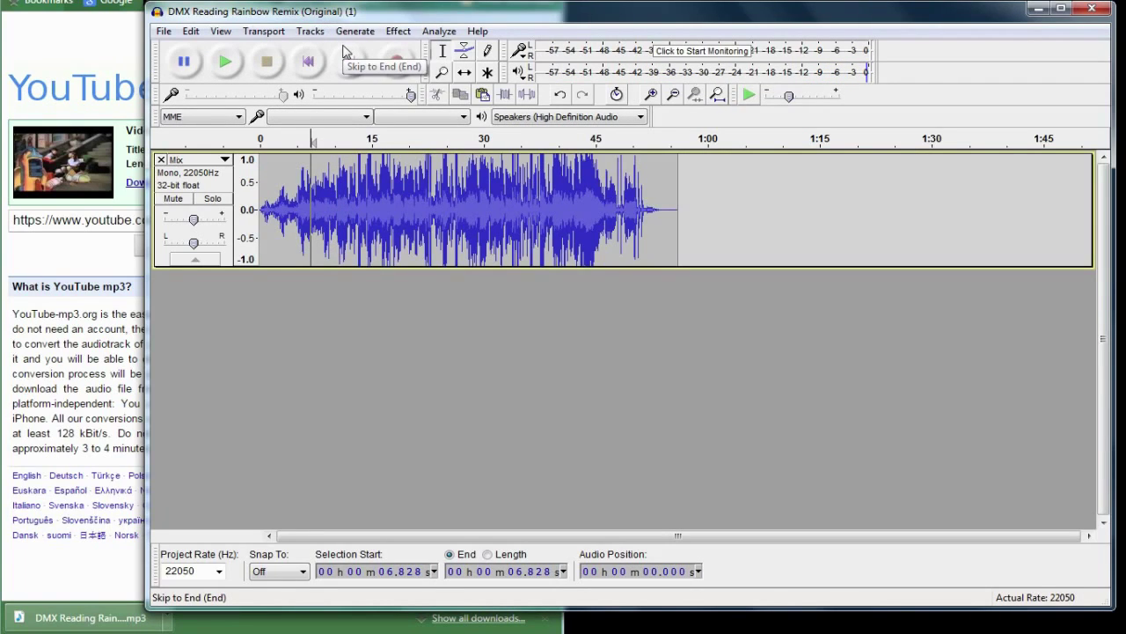
{"action": "left_click_drag", "start_coordinate": [355, 15], "coordinate": [280, 25]}
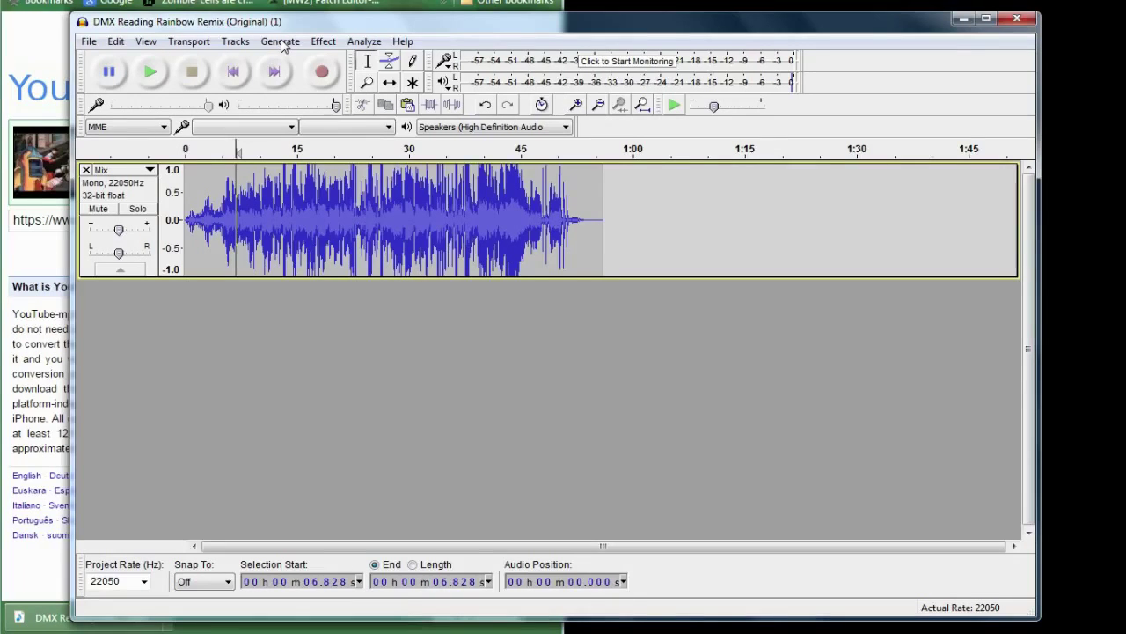
{"action": "left_click_drag", "start_coordinate": [284, 29], "coordinate": [278, 28]}
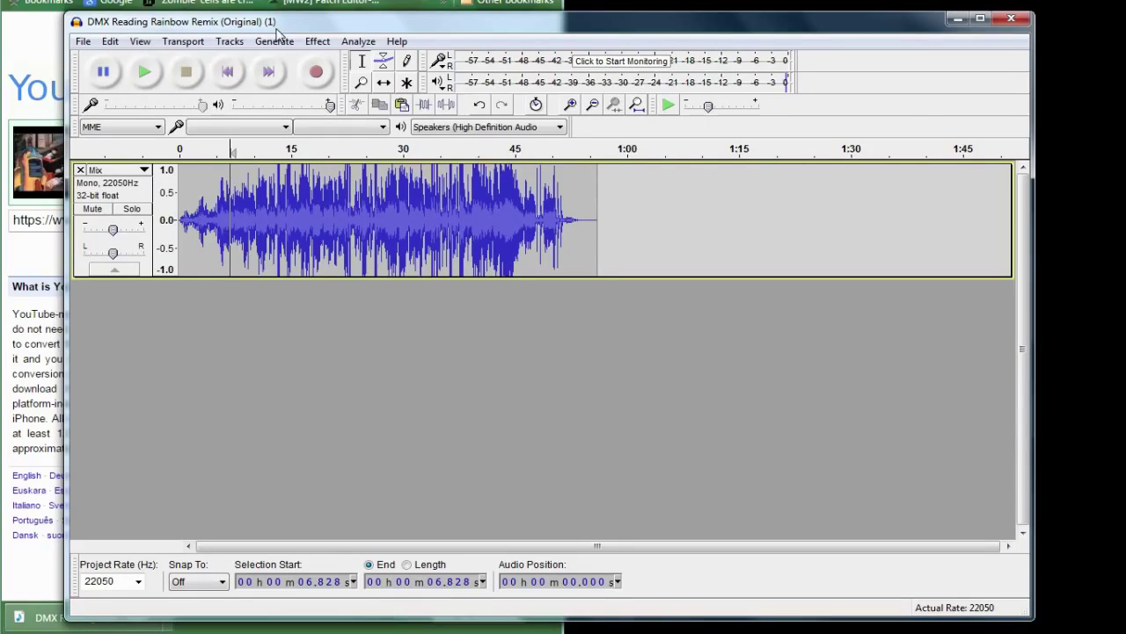
{"action": "left_click_drag", "start_coordinate": [277, 28], "coordinate": [270, 26]}
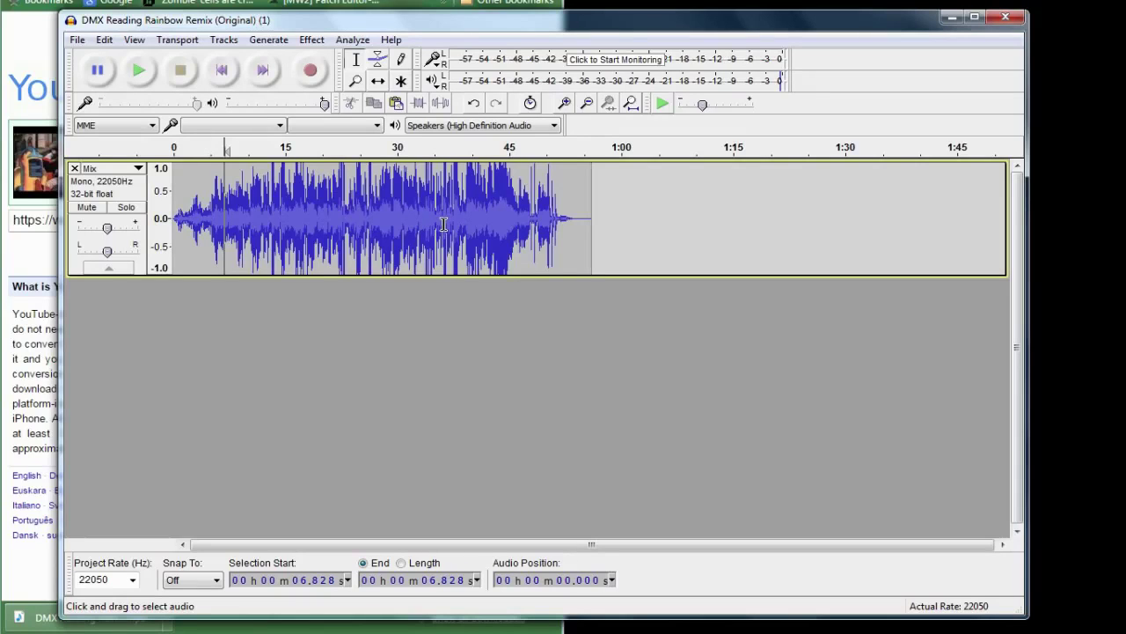
Step: Select the whole Mix track and normalize its maximum amplitude to 0.0 dB
{"action": "key", "text": "ctrl+a"}
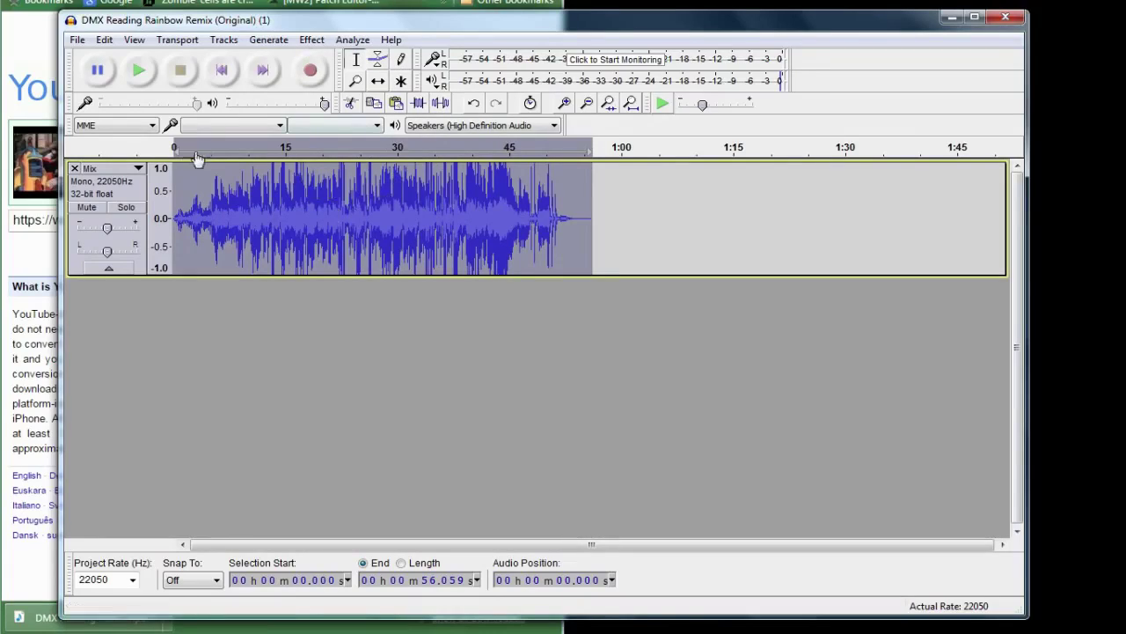
{"action": "left_click", "coordinate": [312, 39]}
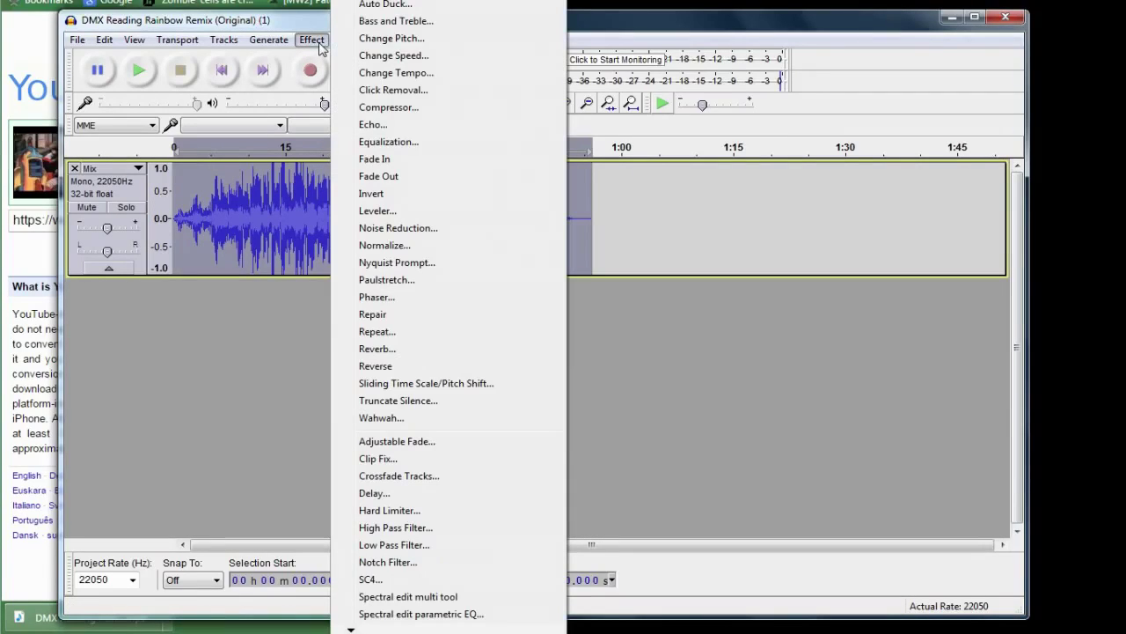
{"action": "left_click", "coordinate": [403, 246]}
{"action": "left_click_drag", "start_coordinate": [474, 266], "coordinate": [405, 211]}
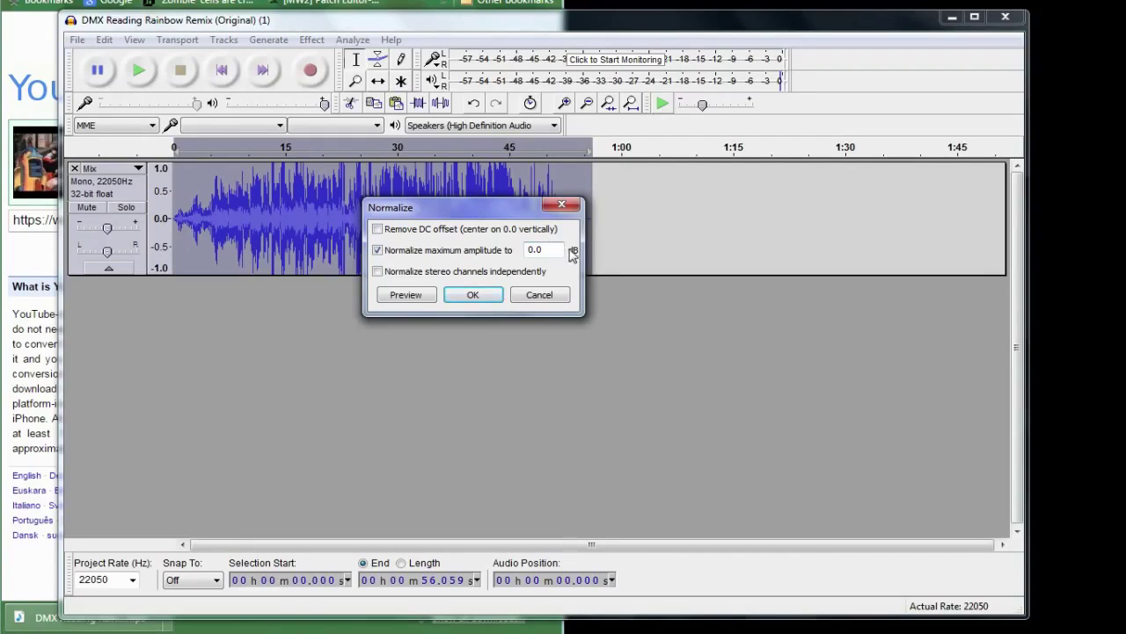
{"action": "left_click", "coordinate": [475, 294]}
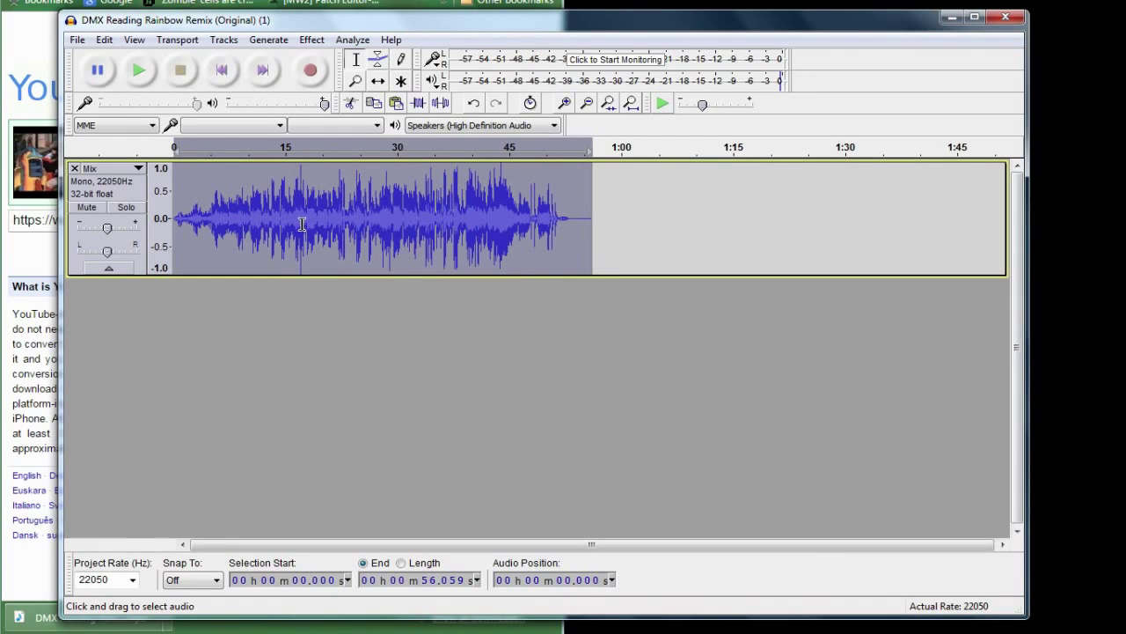
Step: Open the audio export for the project and change the save location to the parent Soundboard folder
{"action": "left_click", "coordinate": [78, 40]}
{"action": "left_click", "coordinate": [78, 41]}
{"action": "left_click", "coordinate": [78, 41]}
{"action": "left_click", "coordinate": [143, 255]}
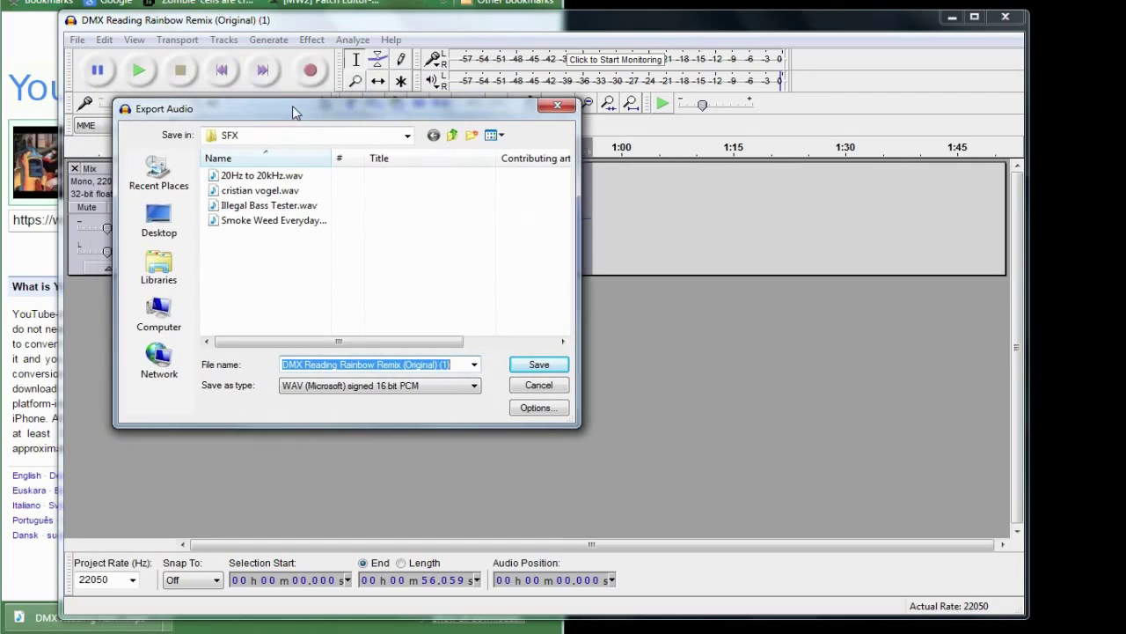
{"action": "left_click", "coordinate": [454, 134]}
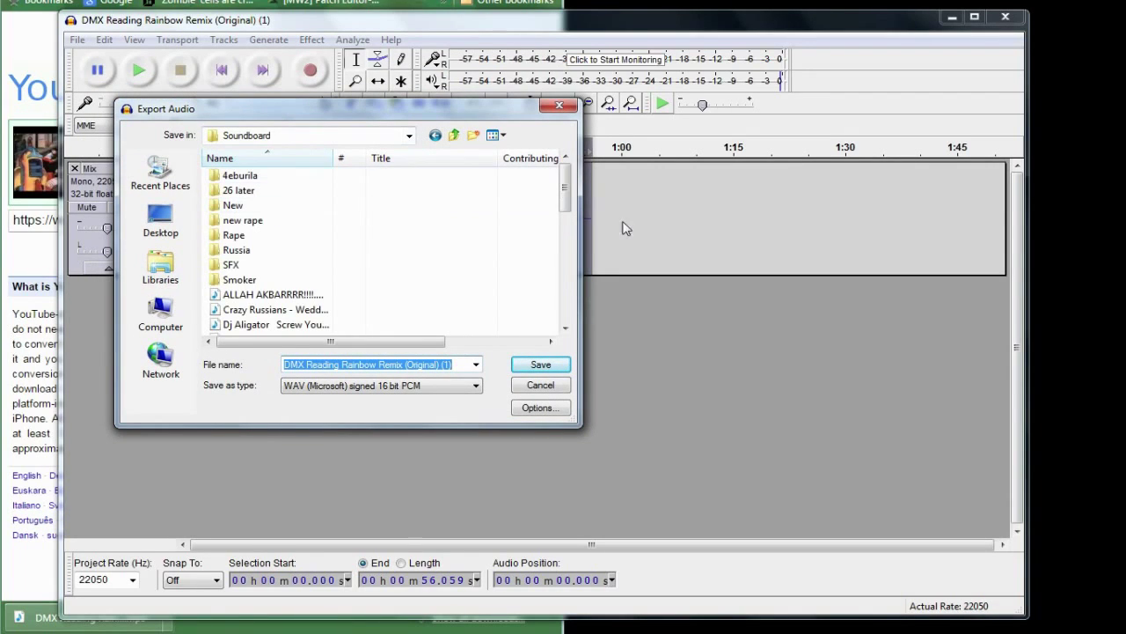
{"action": "mouse_move", "coordinate": [570, 188]}
{"action": "left_mouse_down"}
{"action": "mouse_move", "coordinate": [568, 295]}
{"action": "mouse_move", "coordinate": [563, 178]}
{"action": "left_mouse_up"}
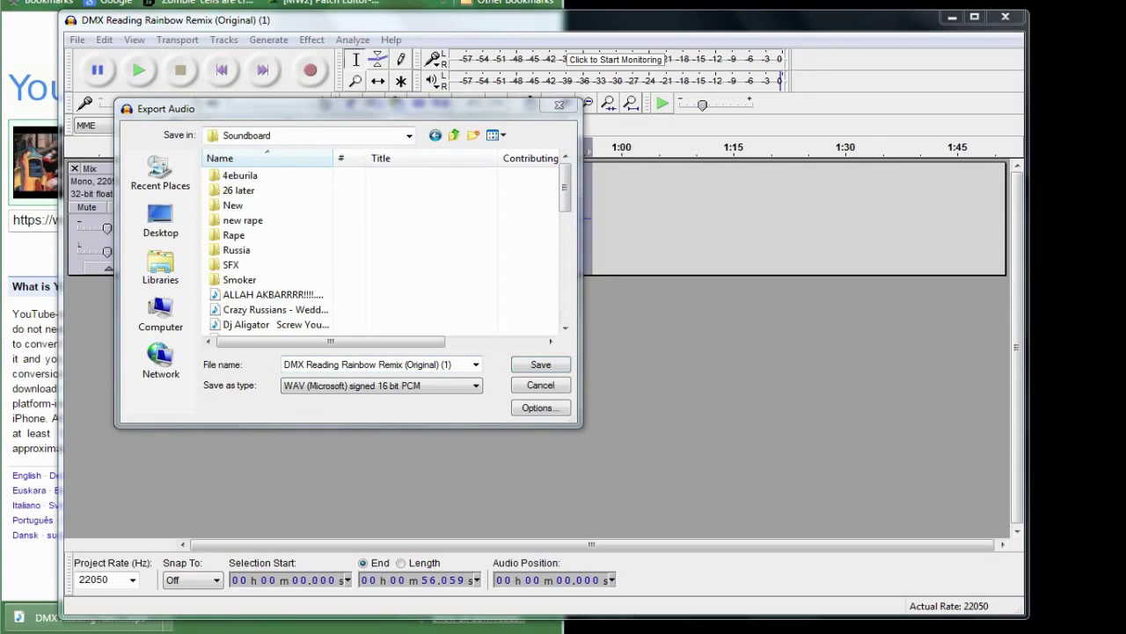
Step: Switch to HLDJ, check the audio directory of the csgo game profile, close its setup and return to Audacity's export dialog
{"action": "left_click_drag", "start_coordinate": [181, 48], "coordinate": [532, 56]}
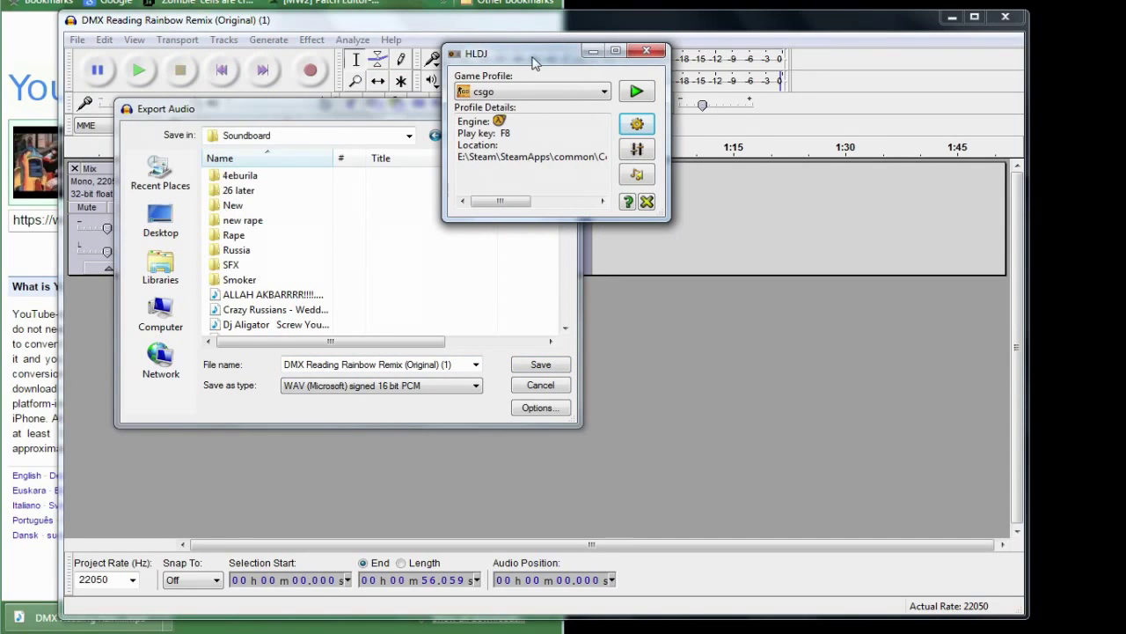
{"action": "left_click", "coordinate": [638, 124]}
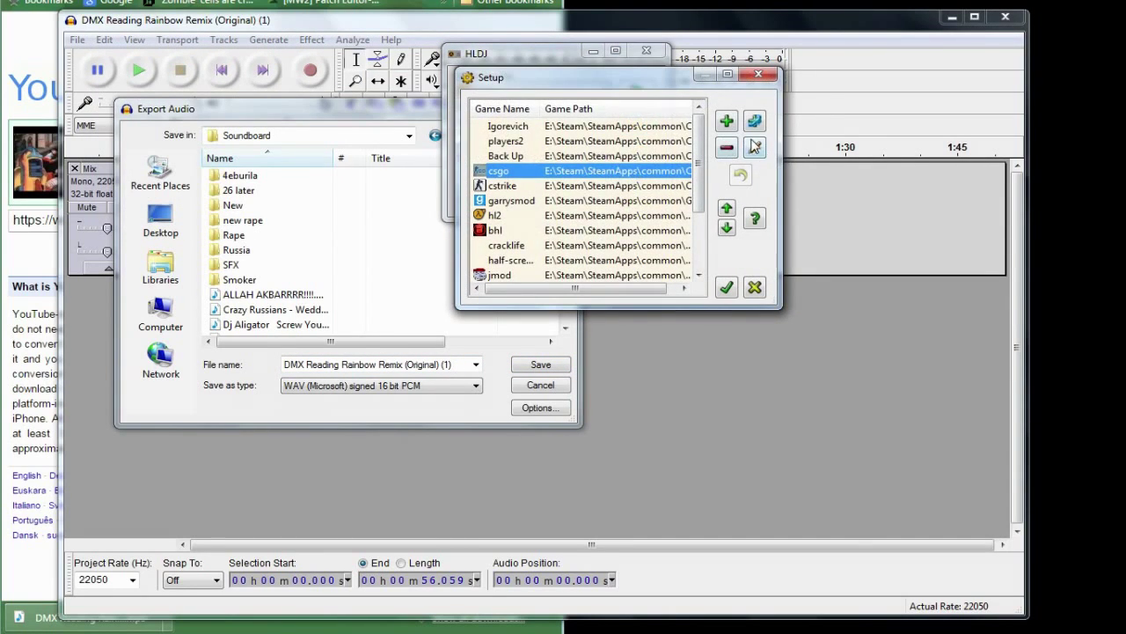
{"action": "left_click", "coordinate": [755, 148]}
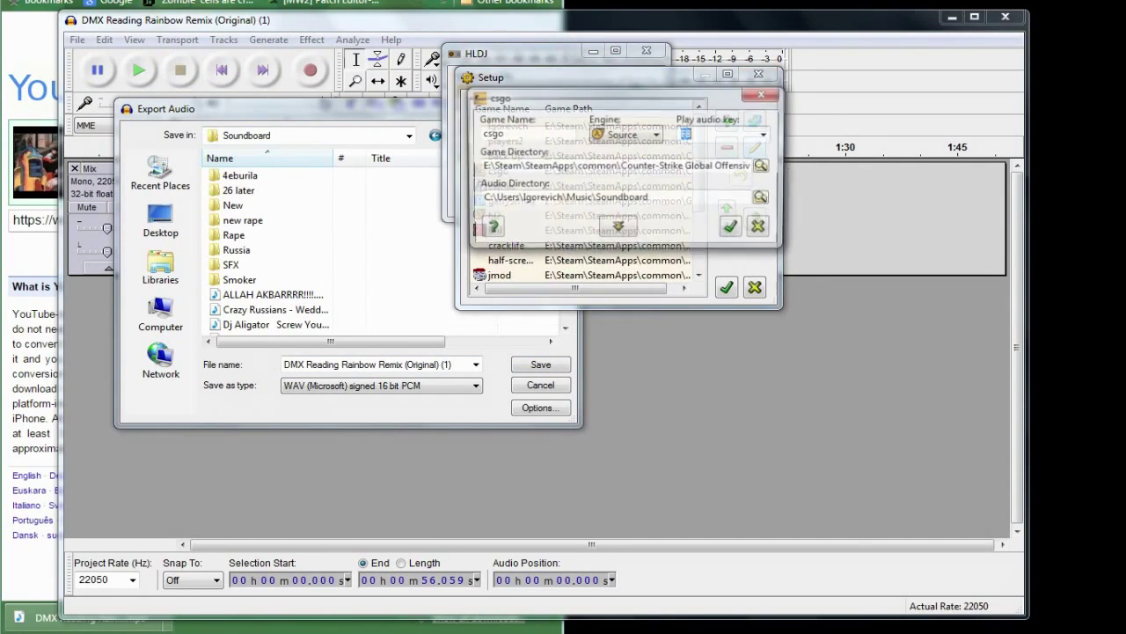
{"action": "double_click", "coordinate": [572, 198]}
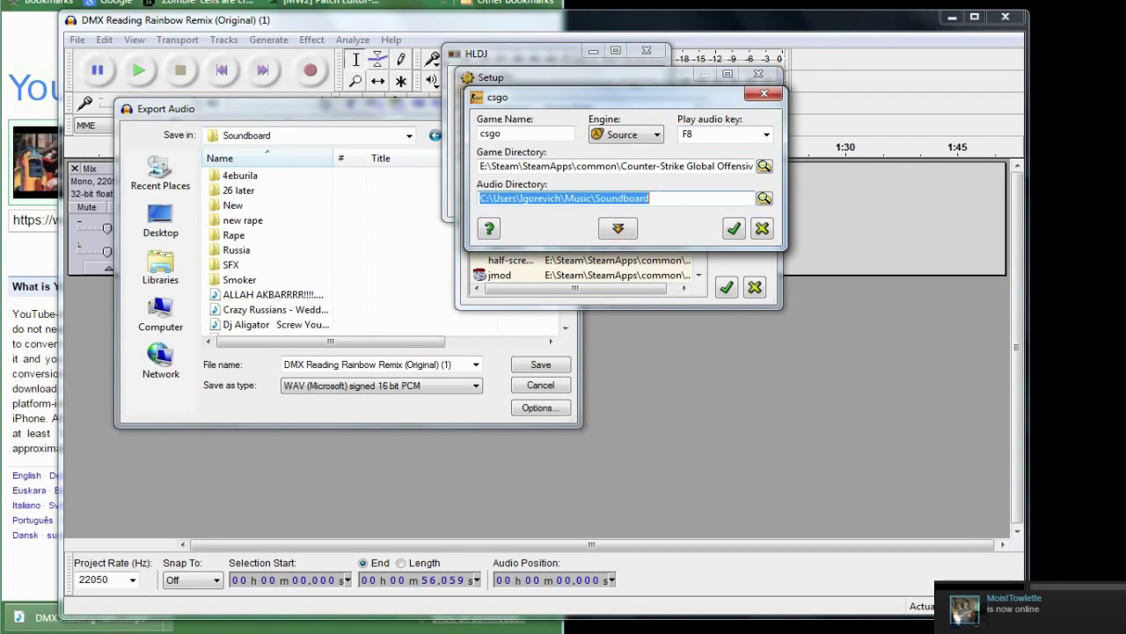
{"action": "left_click", "coordinate": [764, 94]}
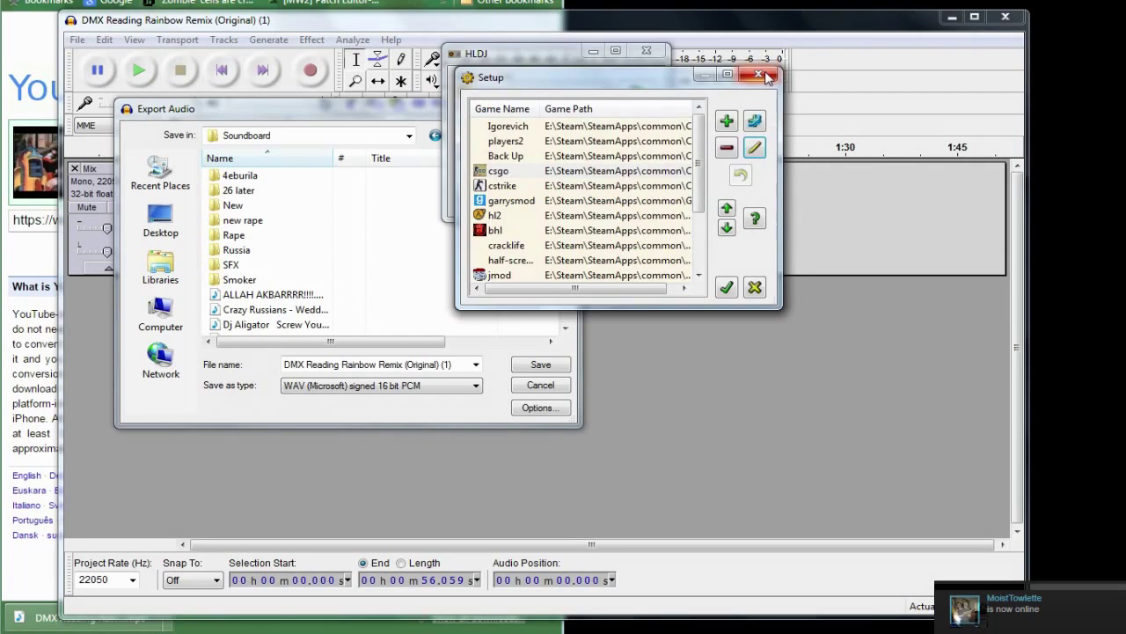
{"action": "left_click", "coordinate": [759, 74]}
{"action": "left_click_drag", "start_coordinate": [512, 46], "coordinate": [837, 58]}
{"action": "left_click_drag", "start_coordinate": [360, 108], "coordinate": [380, 63]}
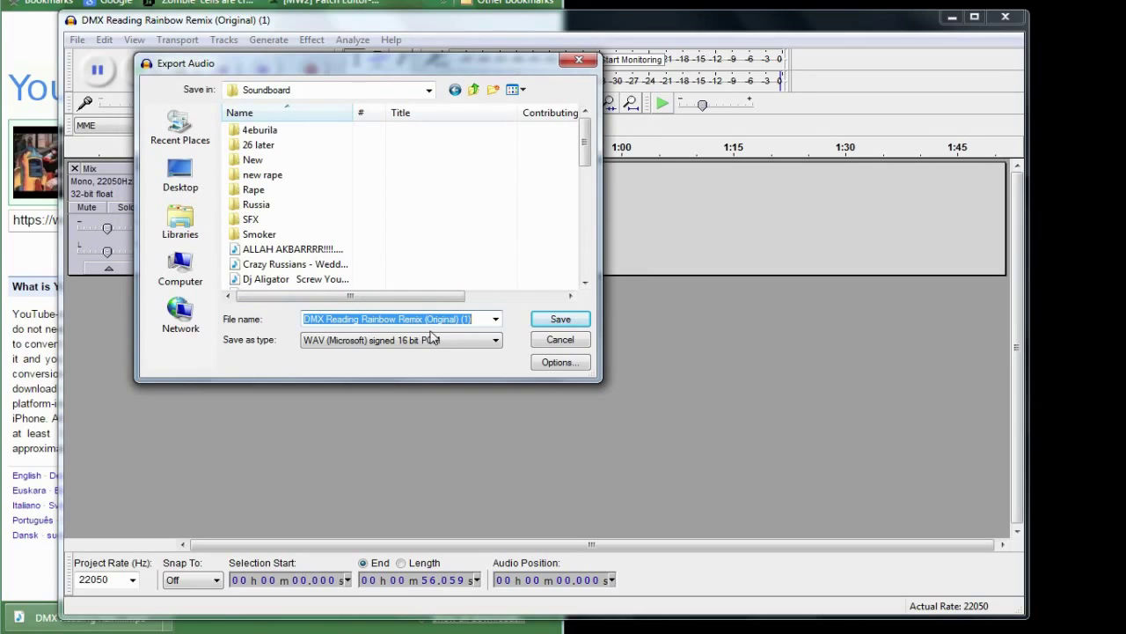
Step: Export the audio as a WAV (Microsoft) signed 16 bit PCM file named dmx in the Soundboard folder, accepting the metadata
{"action": "left_click", "coordinate": [360, 249]}
{"action": "scroll", "coordinate": [360, 246], "scroll_direction": "down", "scroll_amount": 1}
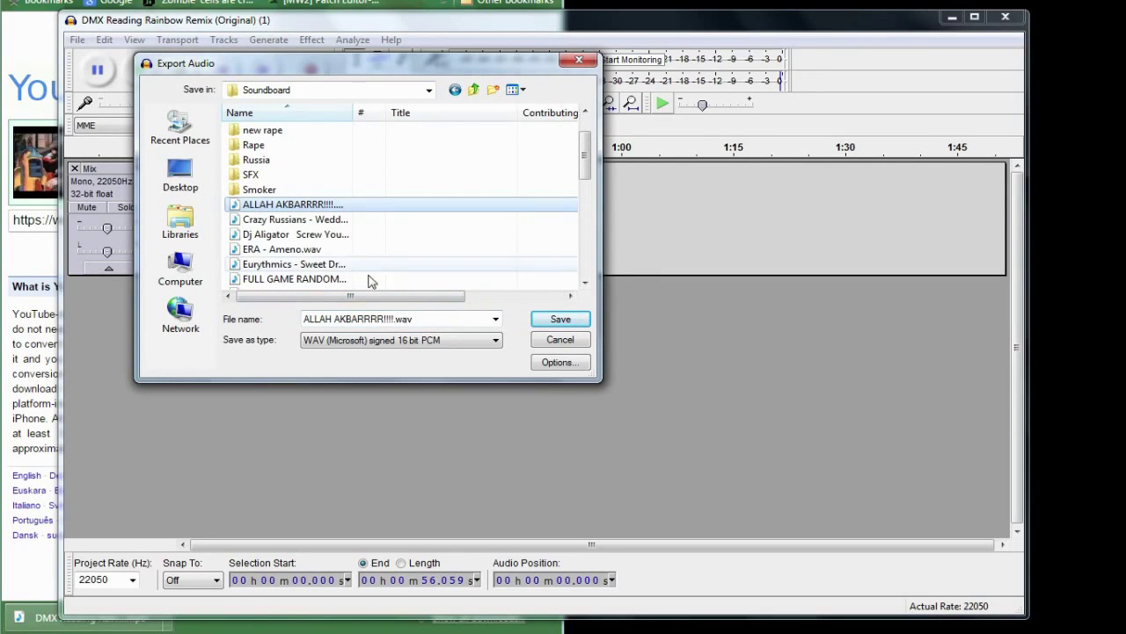
{"action": "key", "text": "Tab"}
{"action": "type", "text": "dm"}
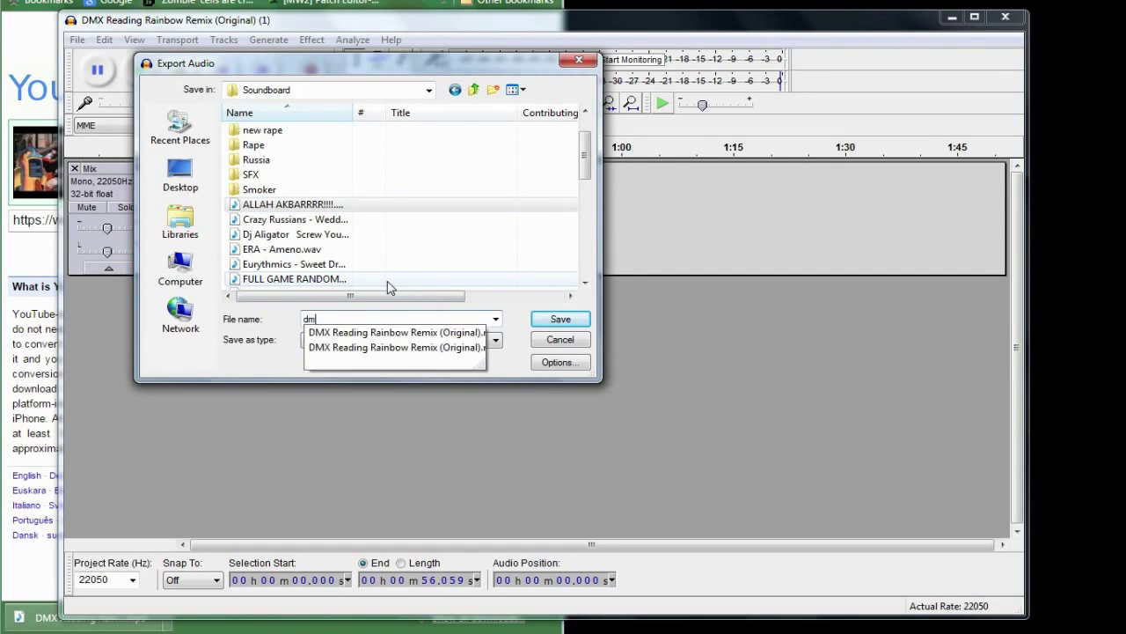
{"action": "type", "text": "x 1"}
{"action": "left_click", "coordinate": [572, 320]}
{"action": "left_click_drag", "start_coordinate": [768, 132], "coordinate": [470, 104]}
{"action": "left_click", "coordinate": [678, 426]}
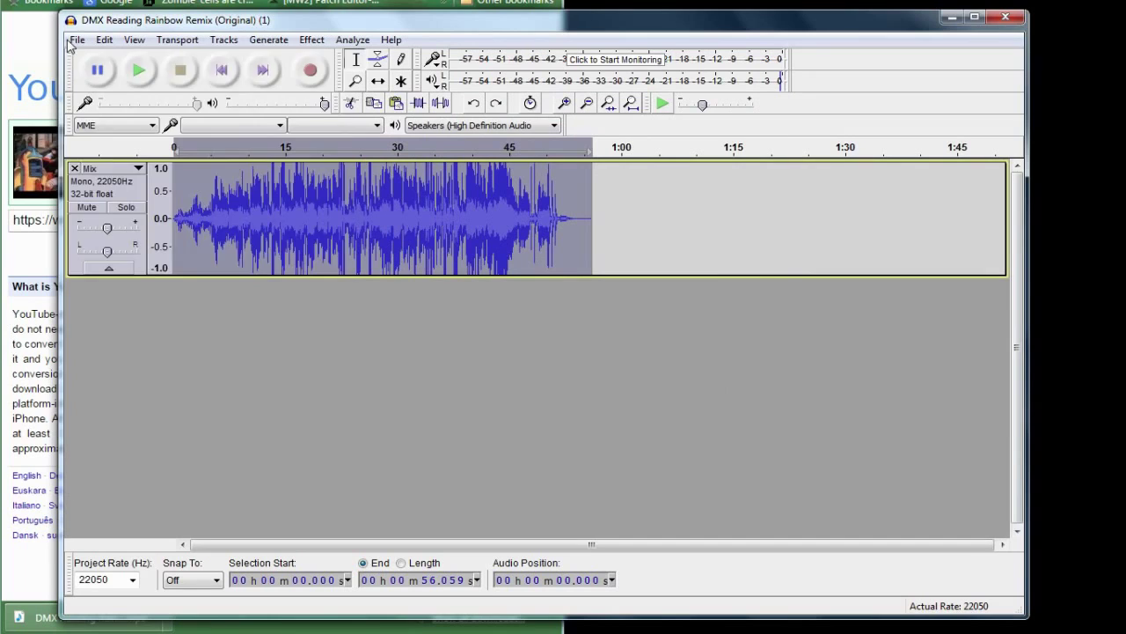
{"action": "left_click", "coordinate": [77, 40]}
{"action": "left_click", "coordinate": [132, 254]}
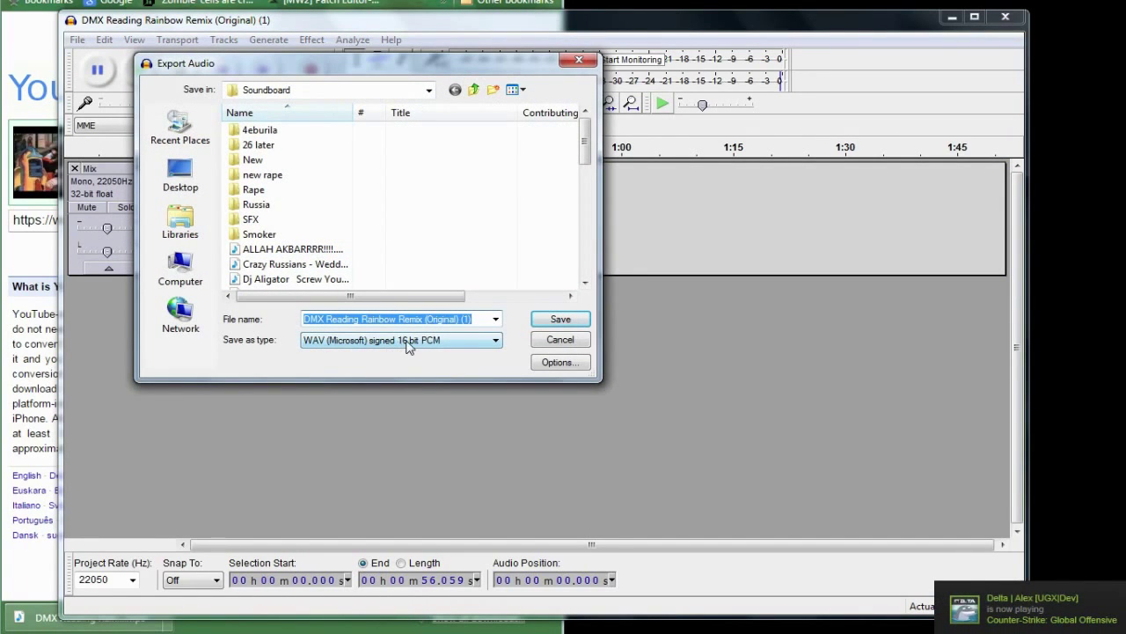
{"action": "left_click", "coordinate": [579, 60]}
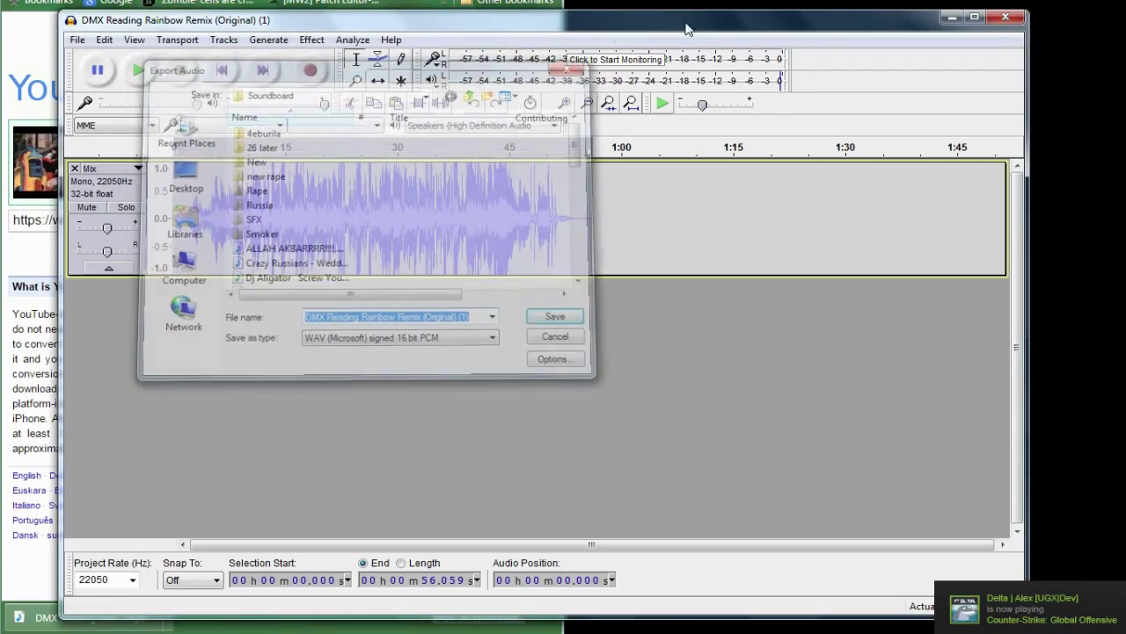
Step: Close the Audacity project without saving it and get the browser window out of the way
{"action": "left_click_drag", "start_coordinate": [843, 25], "coordinate": [779, 49]}
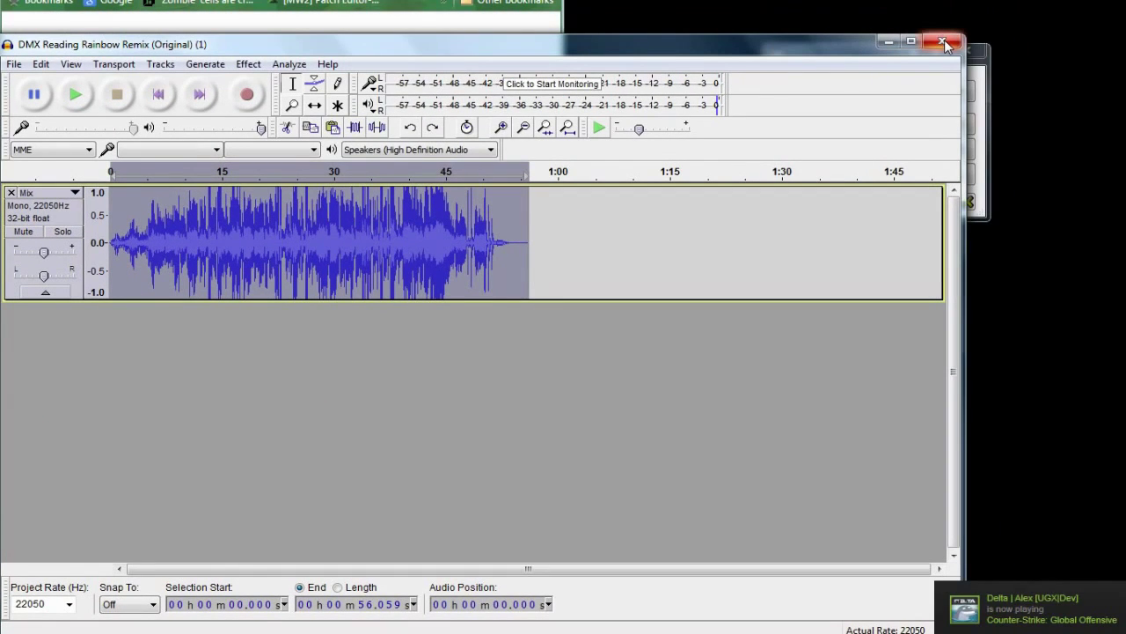
{"action": "left_click_drag", "start_coordinate": [834, 51], "coordinate": [875, 37]}
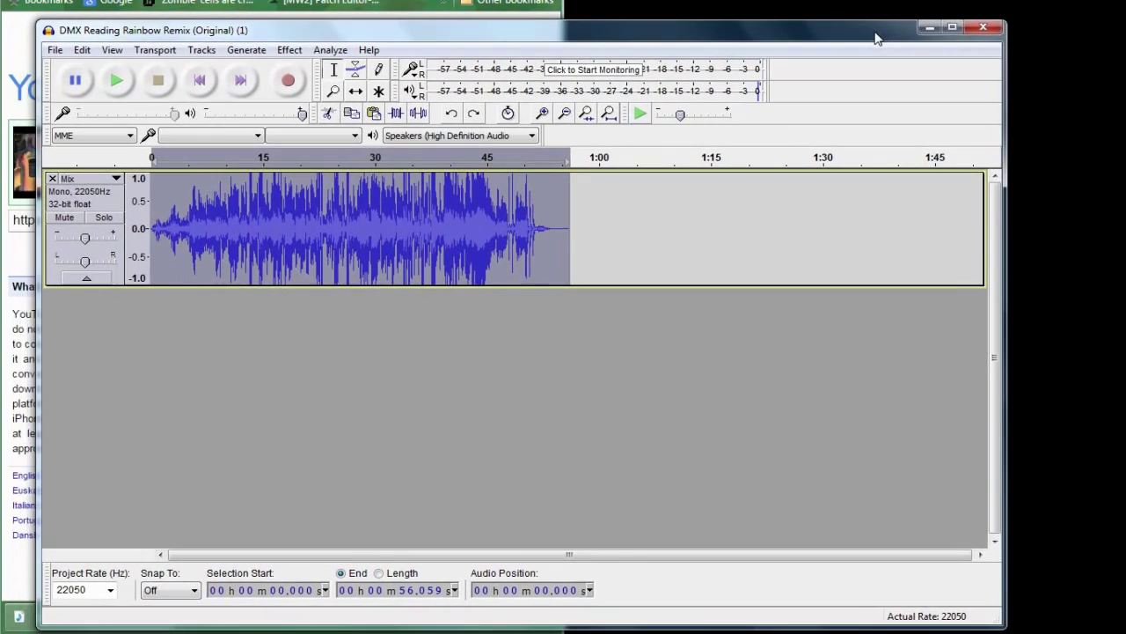
{"action": "left_click", "coordinate": [984, 27]}
{"action": "left_click", "coordinate": [590, 348]}
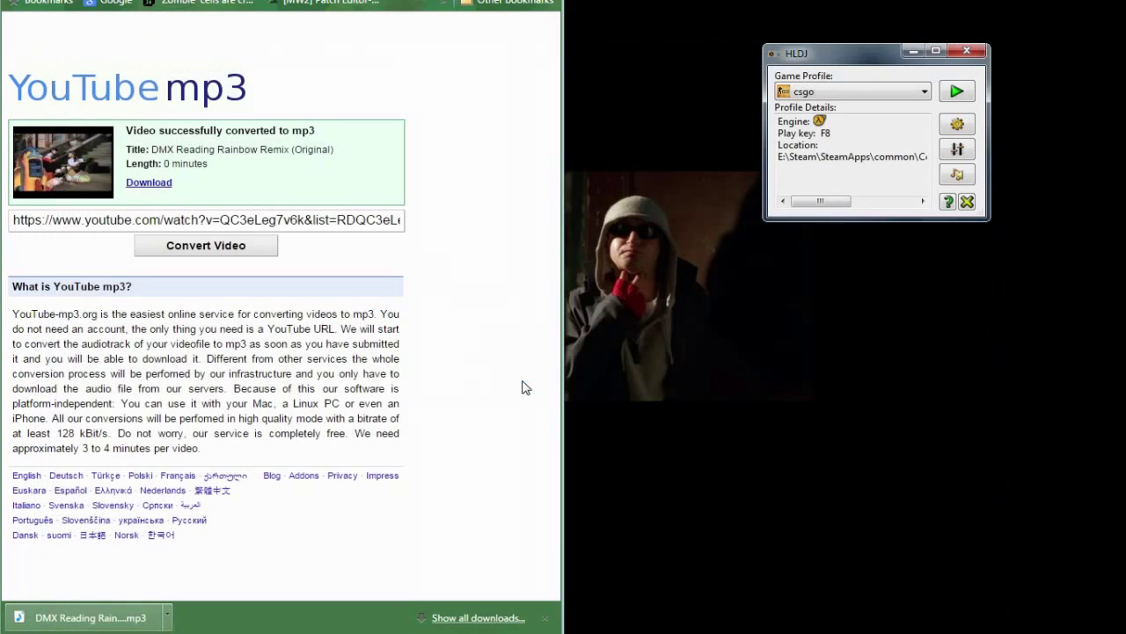
{"action": "left_click", "coordinate": [487, 0]}
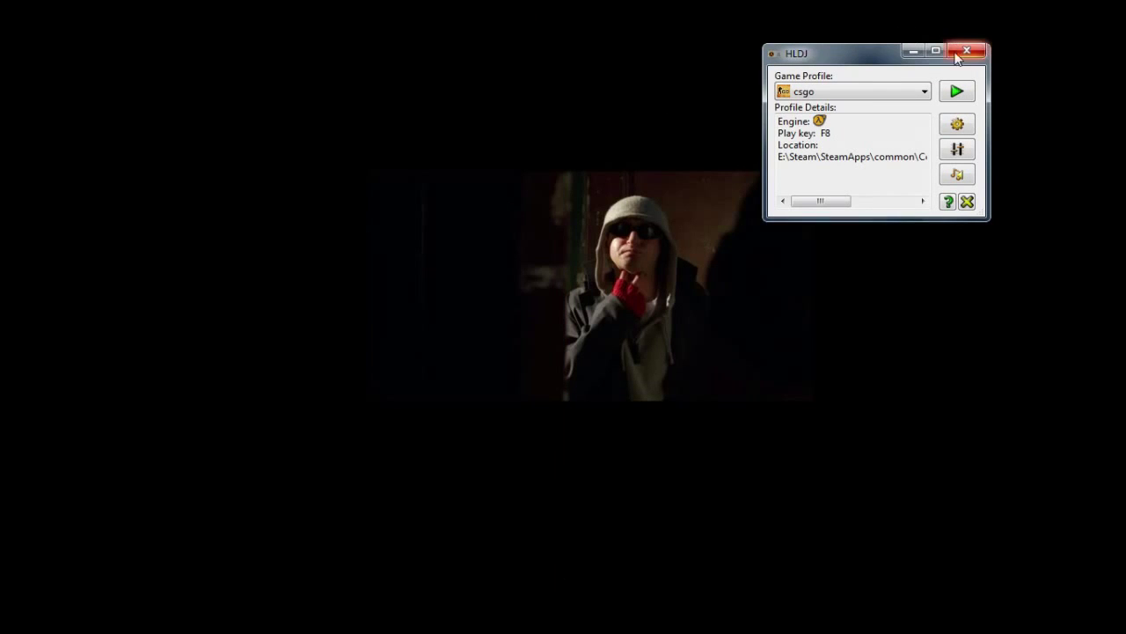
Step: Move the HLDJ window aside on the desktop and start HLDJ for the csgo game profile
{"action": "left_click_drag", "start_coordinate": [871, 57], "coordinate": [243, 81]}
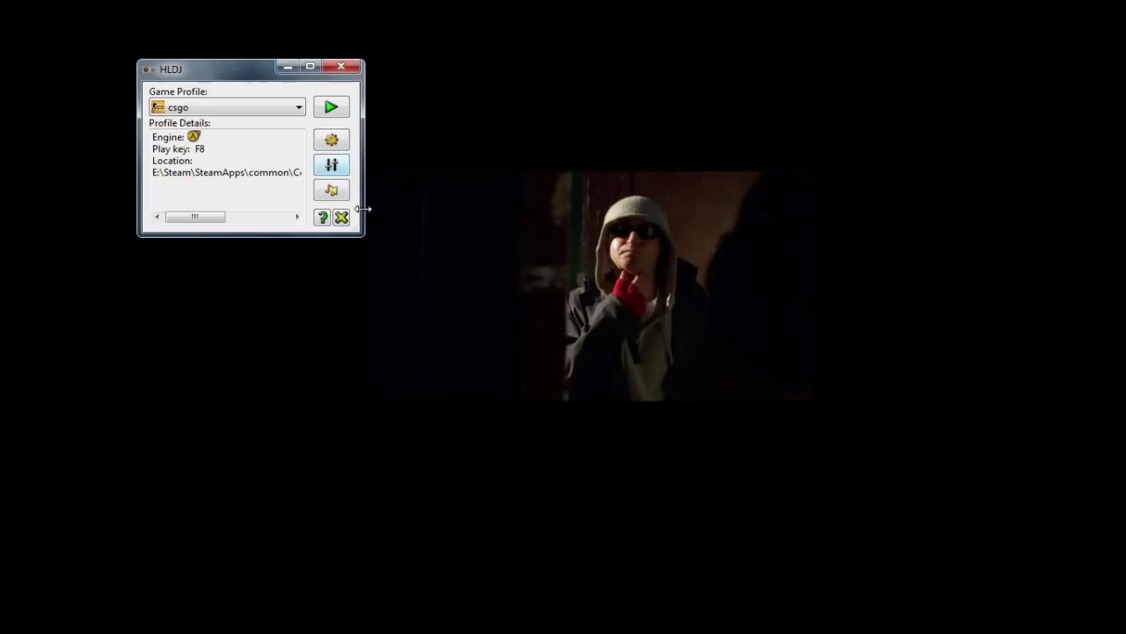
{"action": "mouse_move", "coordinate": [363, 236]}
{"action": "left_mouse_down"}
{"action": "mouse_move", "coordinate": [526, 338]}
{"action": "mouse_move", "coordinate": [362, 236]}
{"action": "left_mouse_up"}
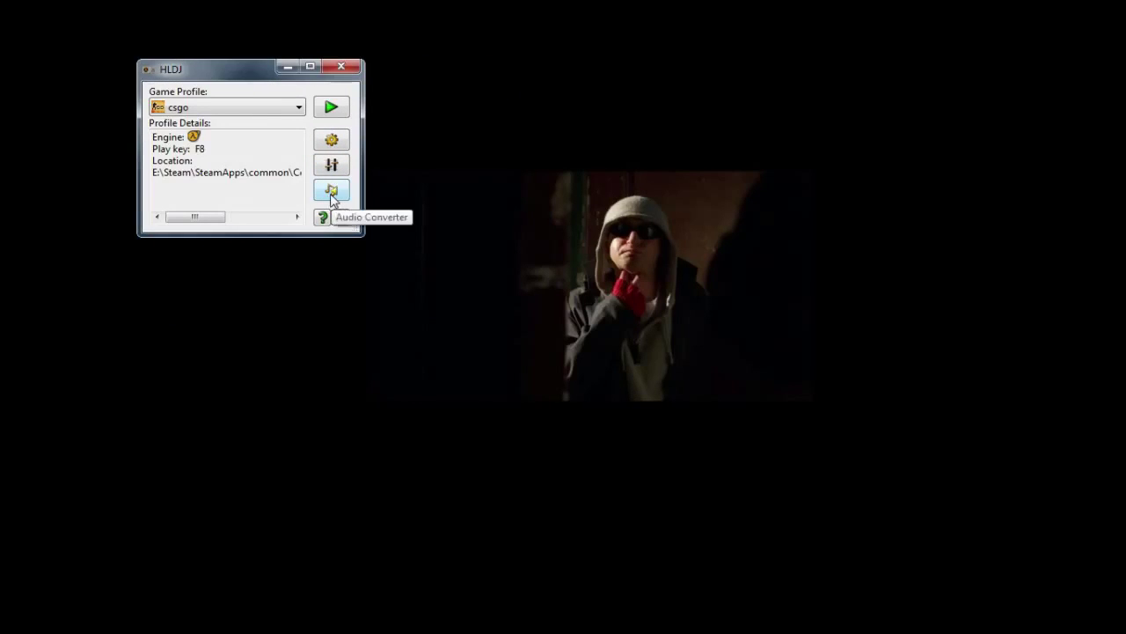
{"action": "left_click", "coordinate": [332, 108]}
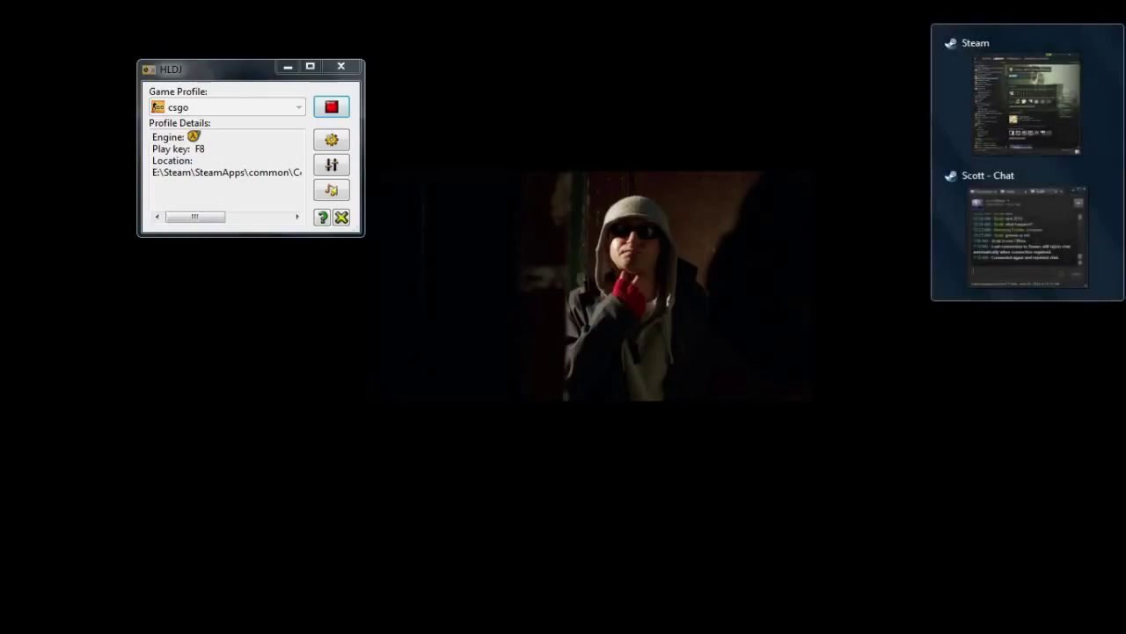
Step: Try to launch Counter-Strike: Global Offensive from Steam and dismiss the error dialog
{"action": "left_click", "coordinate": [955, 83]}
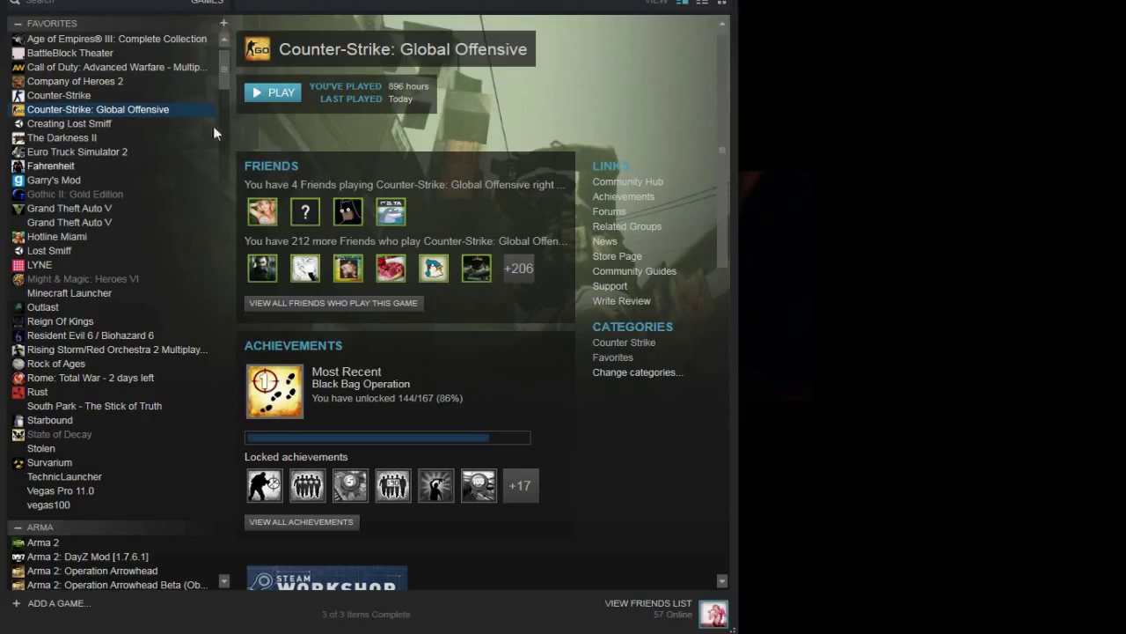
{"action": "left_click", "coordinate": [274, 93]}
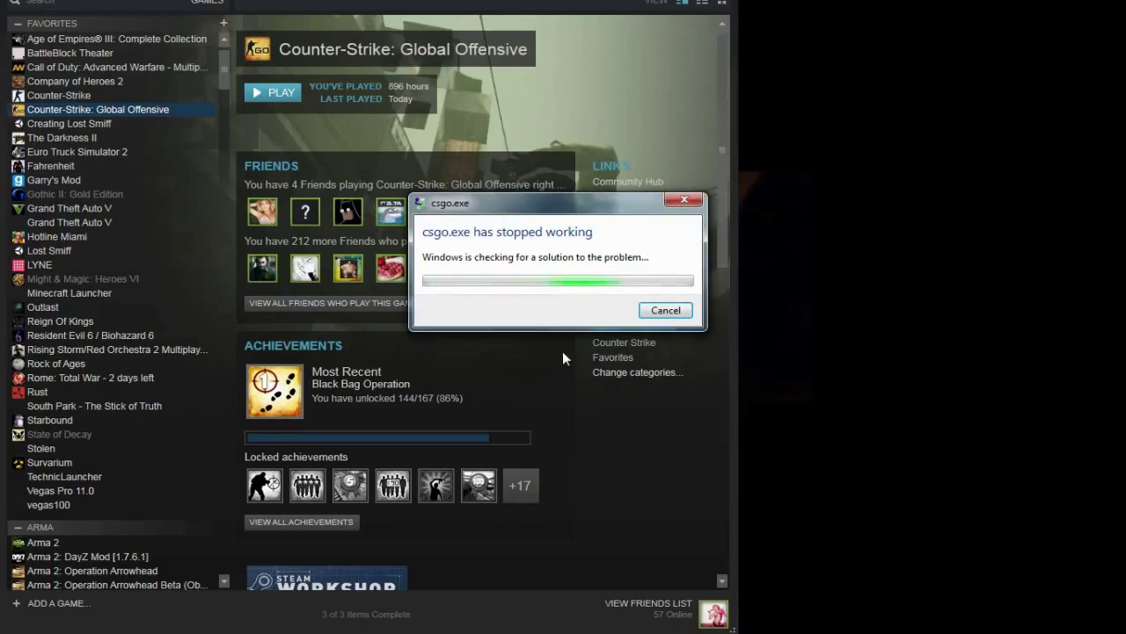
{"action": "left_click", "coordinate": [666, 310]}
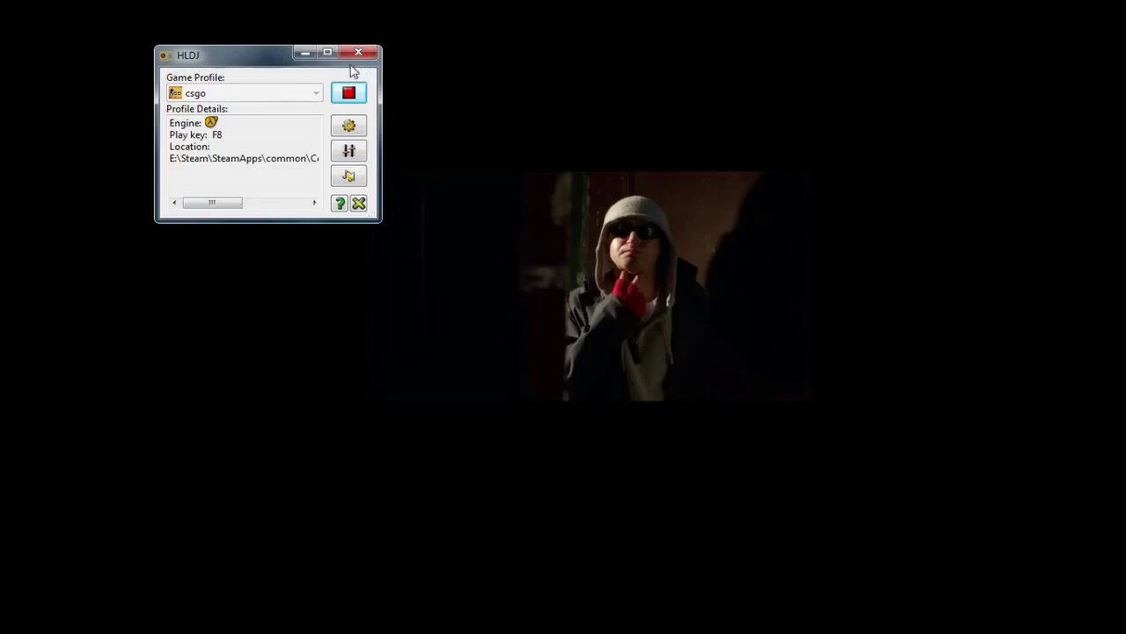
Step: View HLDJ's Audio Converter and its game profile Setup, closing each without changes
{"action": "left_click_drag", "start_coordinate": [264, 60], "coordinate": [336, 81]}
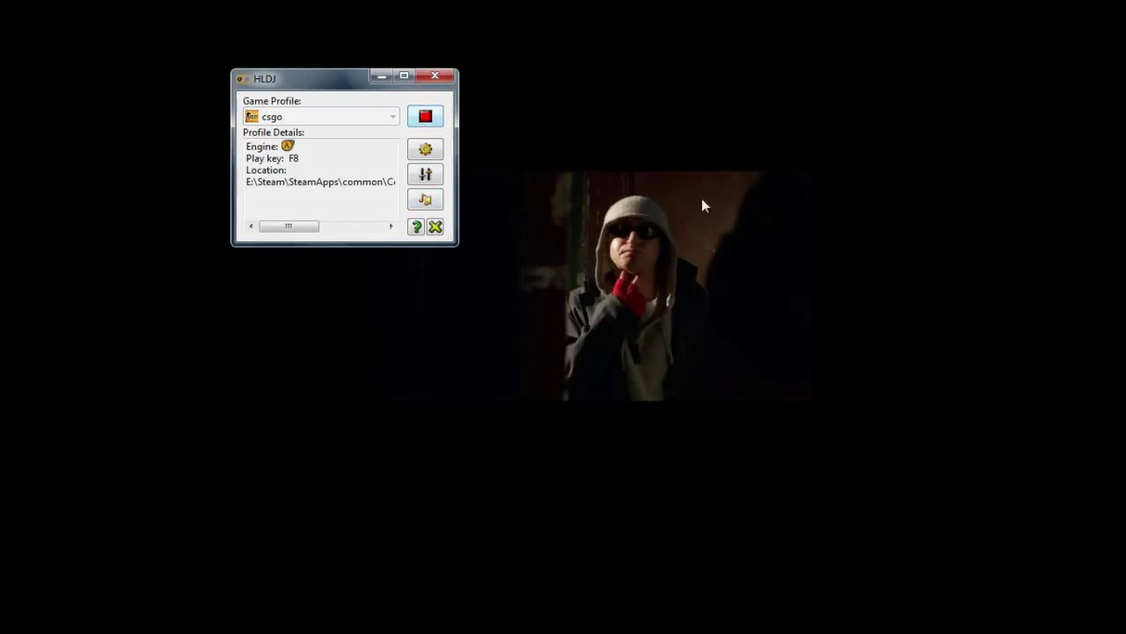
{"action": "left_click", "coordinate": [425, 202]}
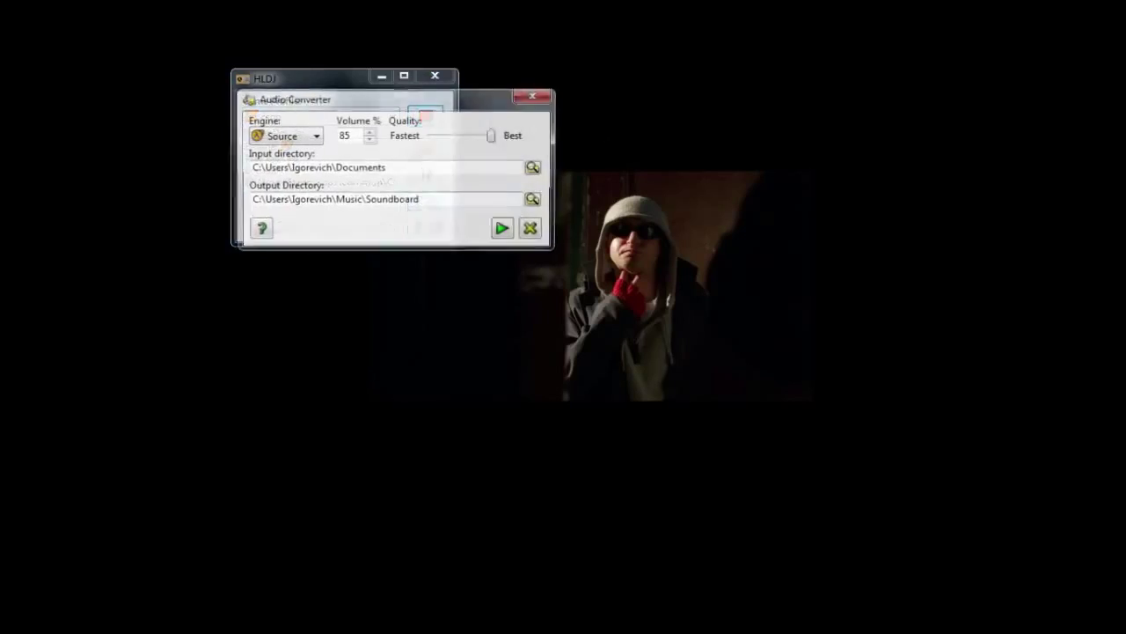
{"action": "left_click", "coordinate": [546, 95]}
{"action": "left_click", "coordinate": [425, 150]}
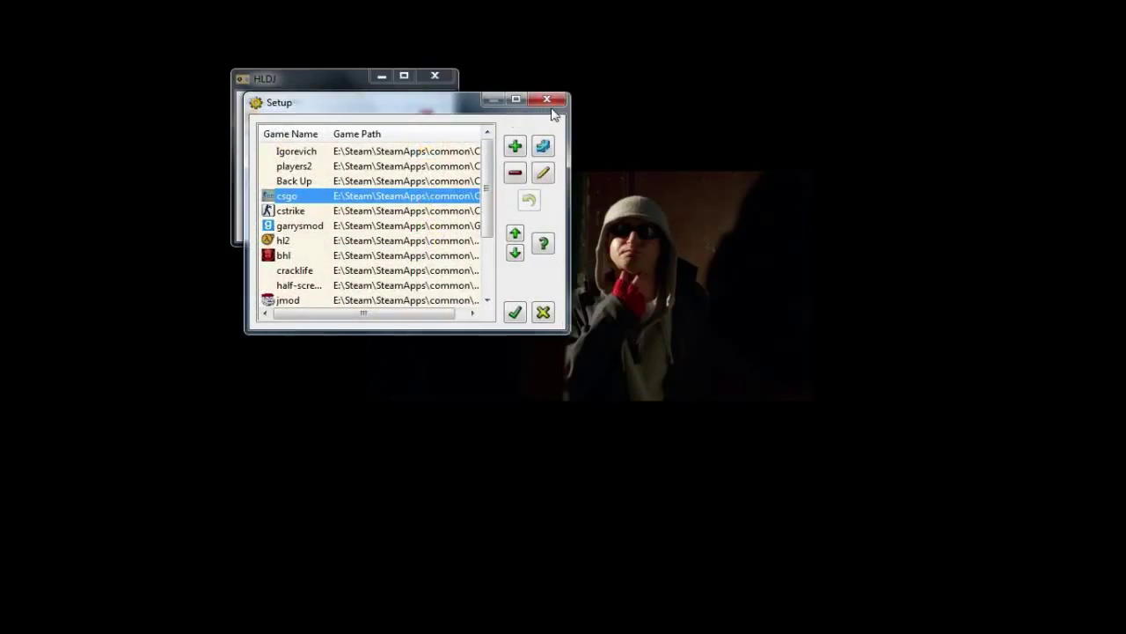
{"action": "left_click", "coordinate": [555, 80]}
Step: In HLDJ's Start-Up options, enable Launch game application, disable it again and confirm the options
{"action": "left_click", "coordinate": [425, 174]}
{"action": "left_click_drag", "start_coordinate": [333, 107], "coordinate": [616, 176]}
{"action": "left_click", "coordinate": [572, 197]}
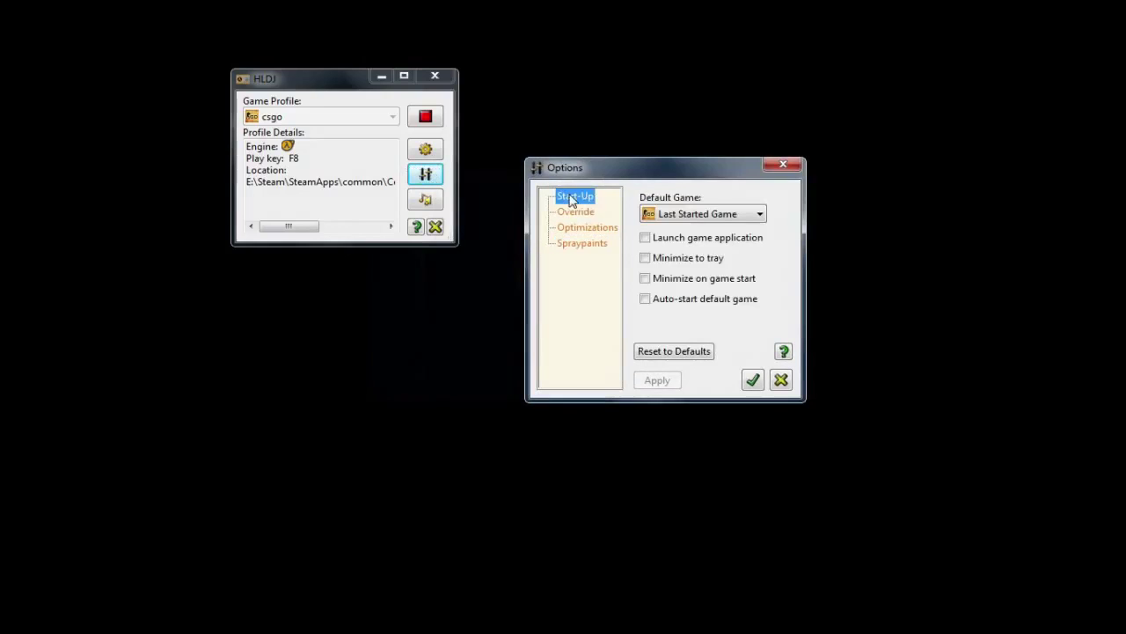
{"action": "left_click", "coordinate": [684, 240]}
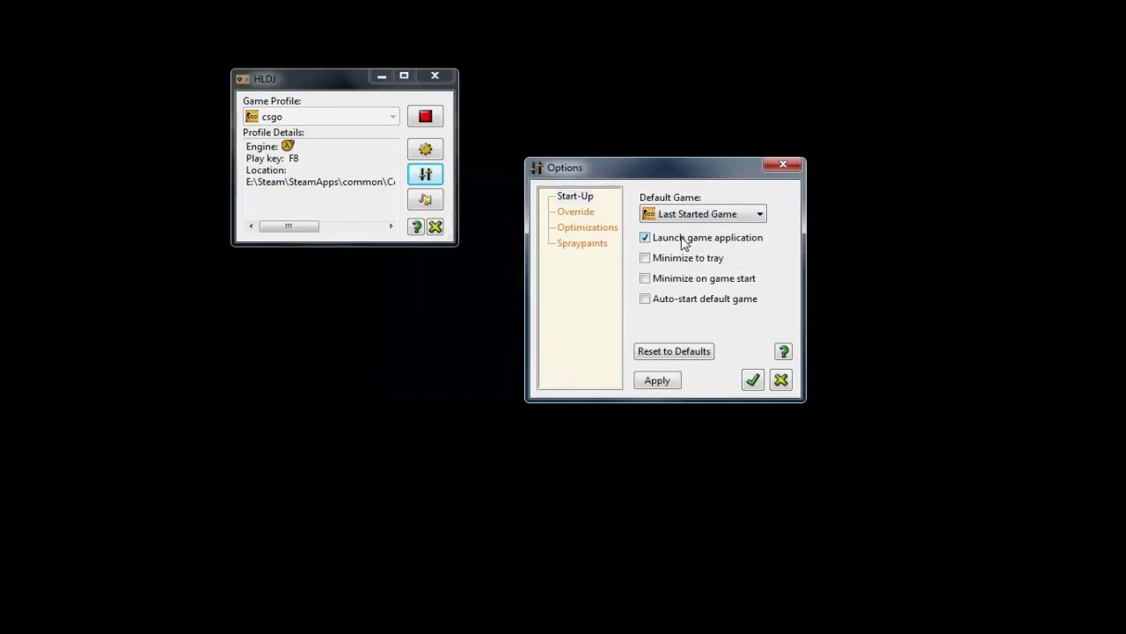
{"action": "left_click", "coordinate": [683, 240]}
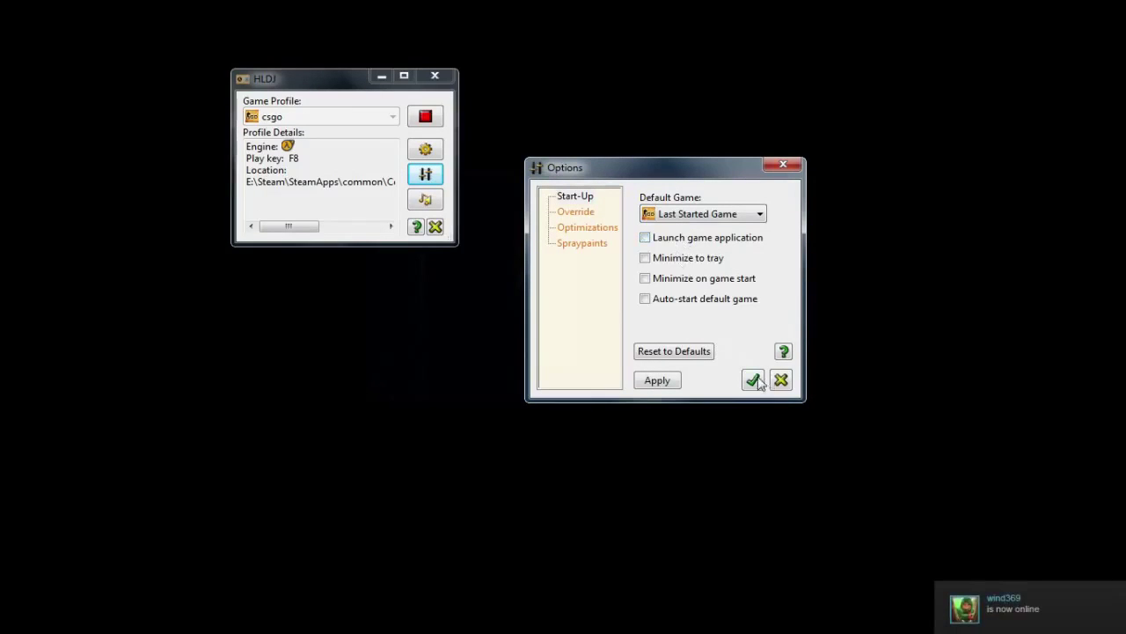
{"action": "left_click", "coordinate": [755, 380]}
Step: Minimize HLDJ, launch Counter-Strike: Global Offensive from Steam and show its Find A Game page
{"action": "left_click", "coordinate": [381, 77]}
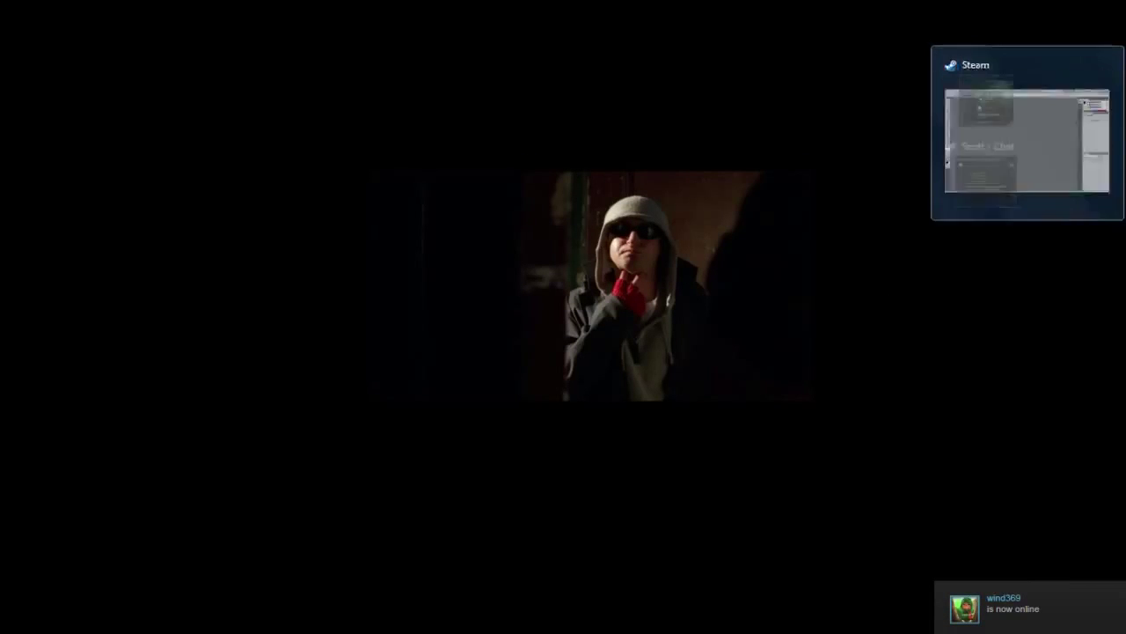
{"action": "left_click", "coordinate": [1066, 128]}
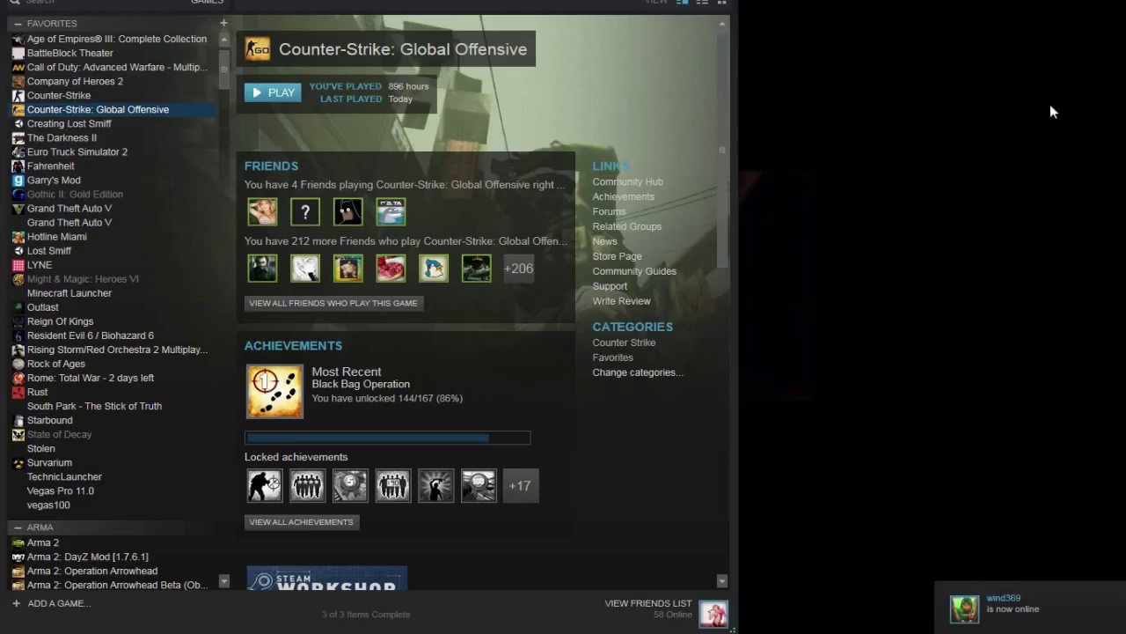
{"action": "left_click", "coordinate": [280, 93]}
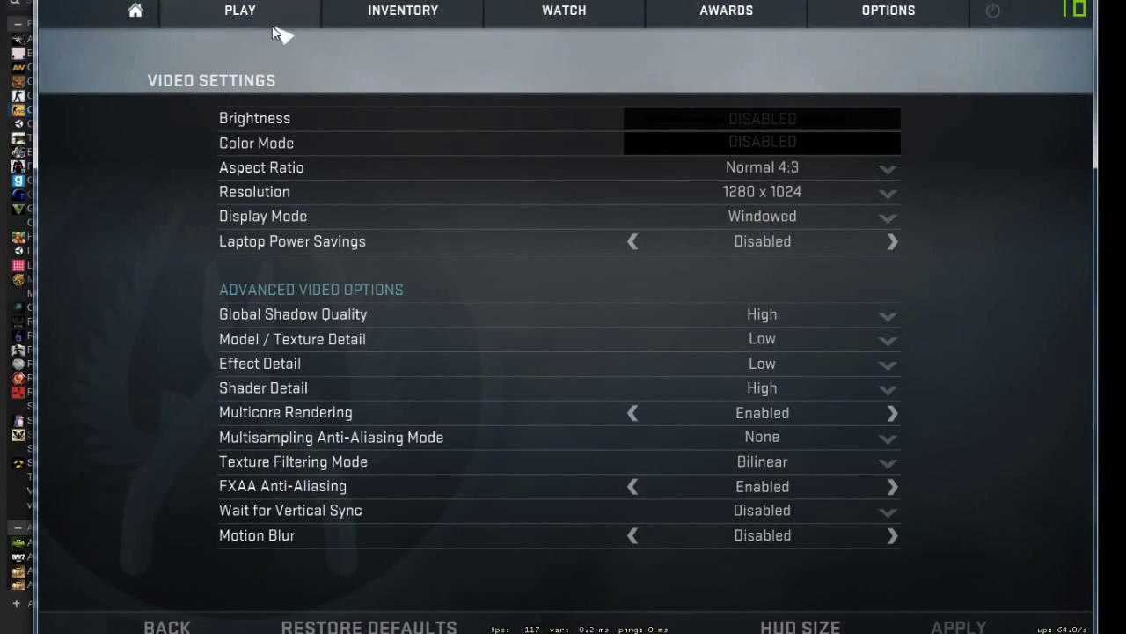
{"action": "mouse_move", "coordinate": [234, 25]}
{"action": "left_click", "coordinate": [236, 55]}
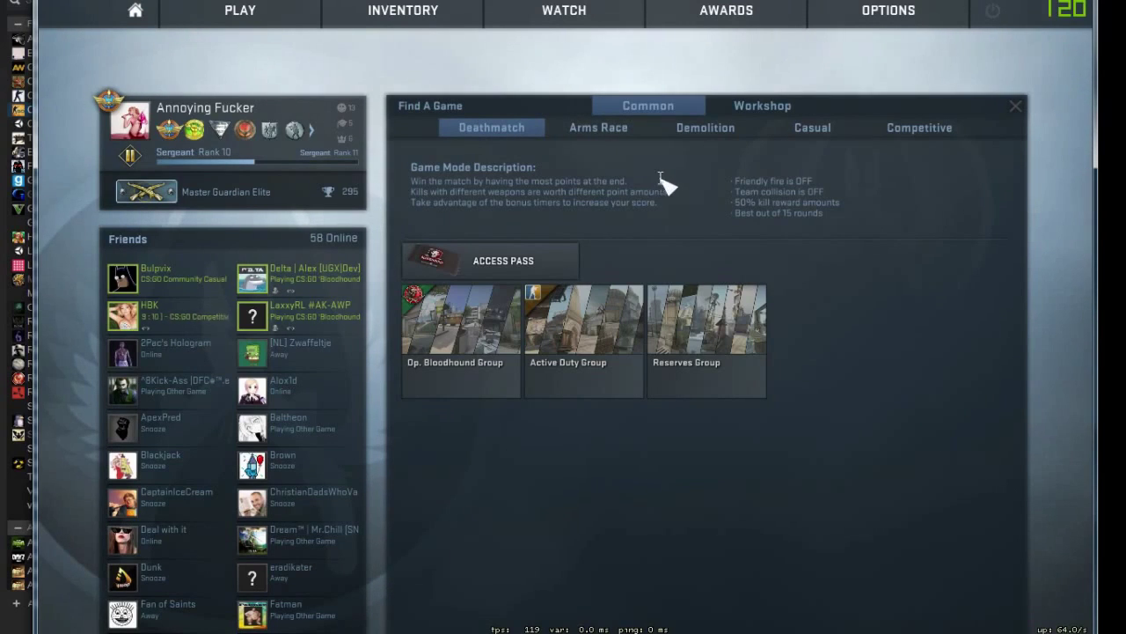
Step: Open the game's developer console and run exec autoexec to load the HLDJ commands
{"action": "key", "text": "grave"}
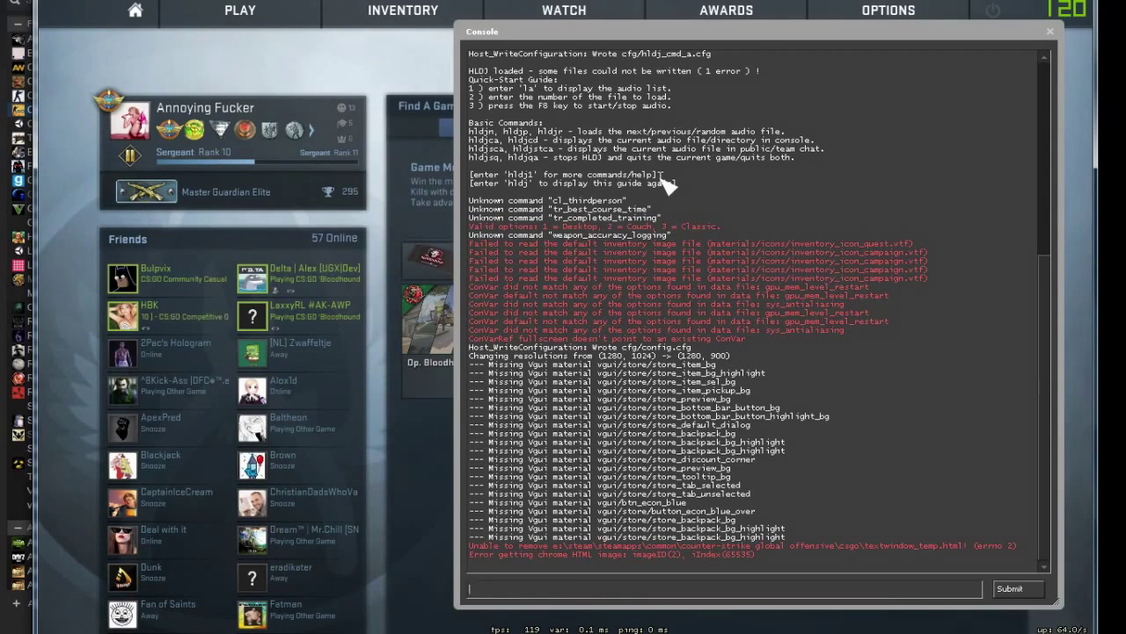
{"action": "type", "text": "exec"}
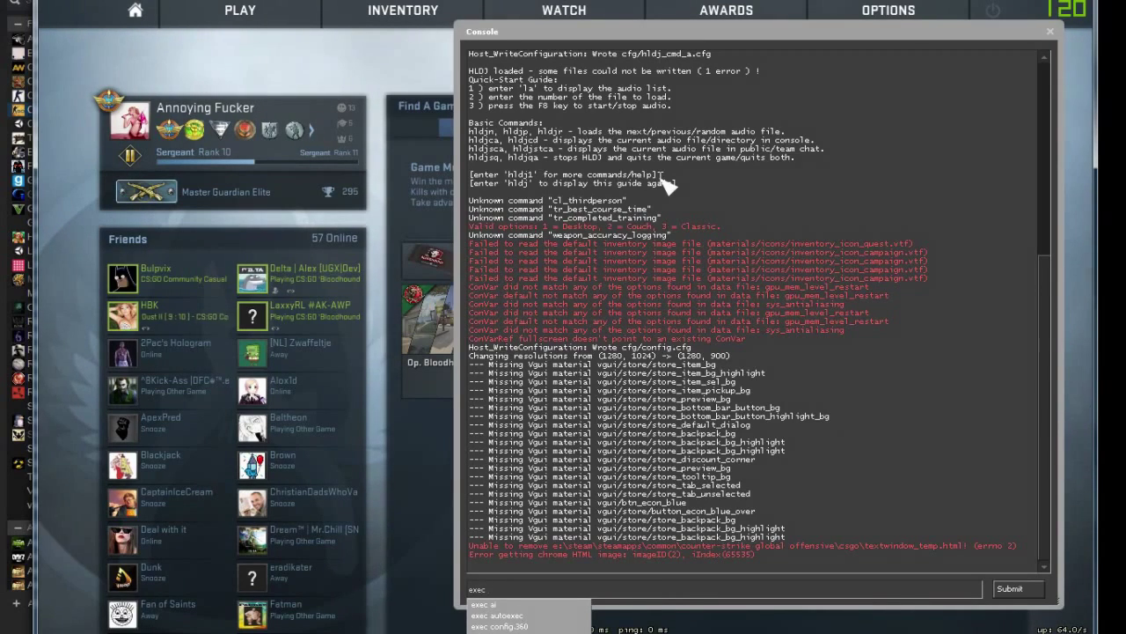
{"action": "type", "text": " autoexec"}
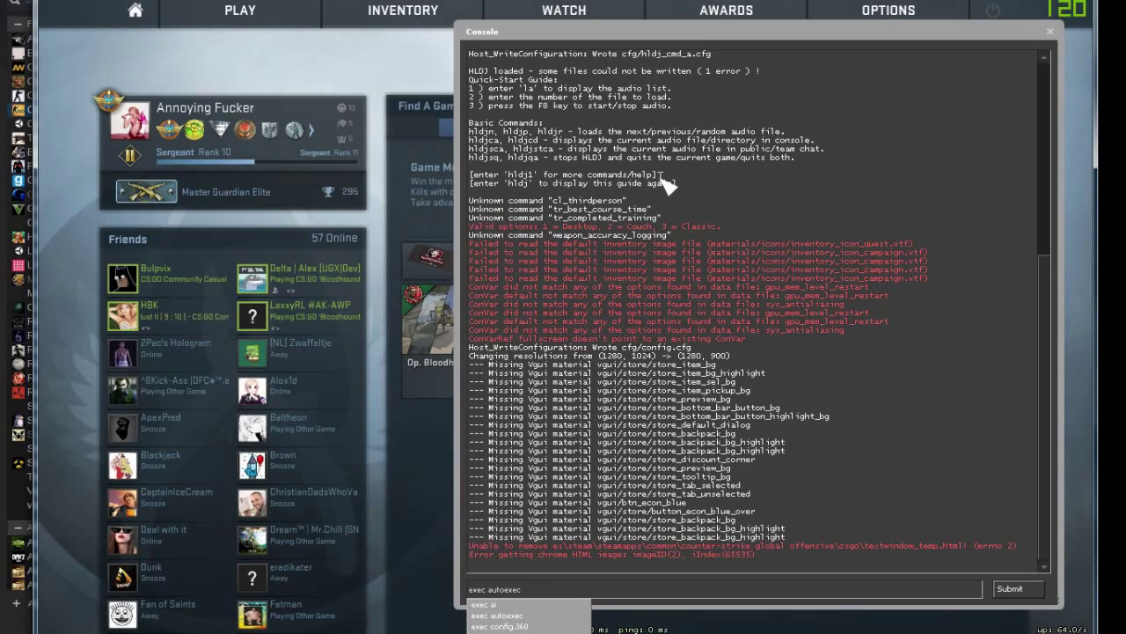
{"action": "key", "text": "Return"}
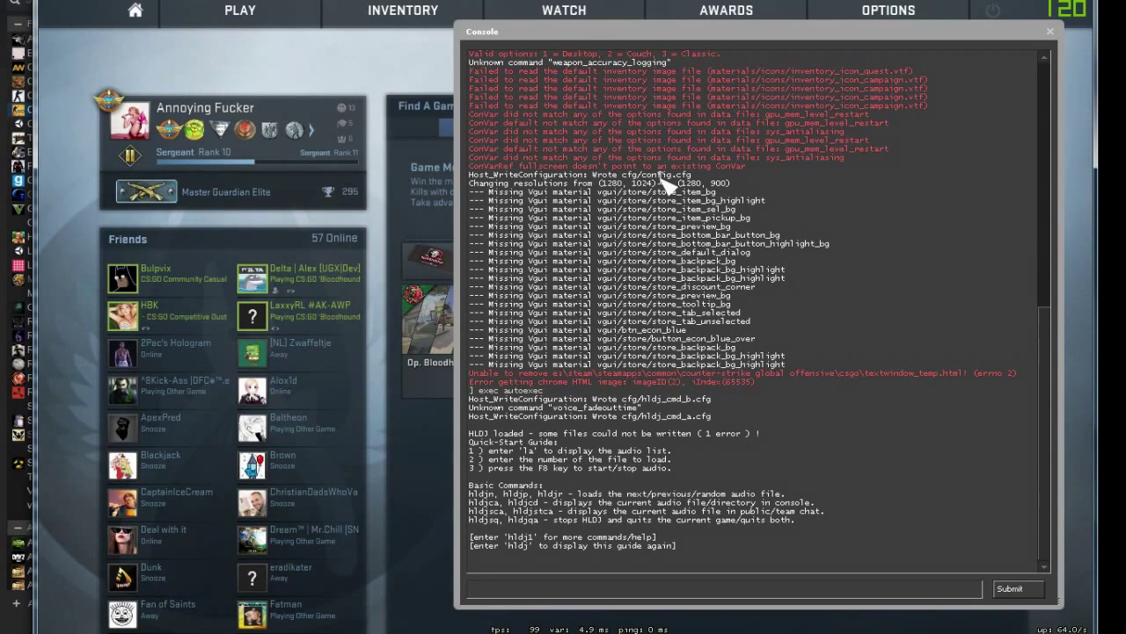
Step: List the soundboard audio with la, go into folder 6 of the list and list its contents
{"action": "type", "text": "la"}
{"action": "key", "text": "Return"}
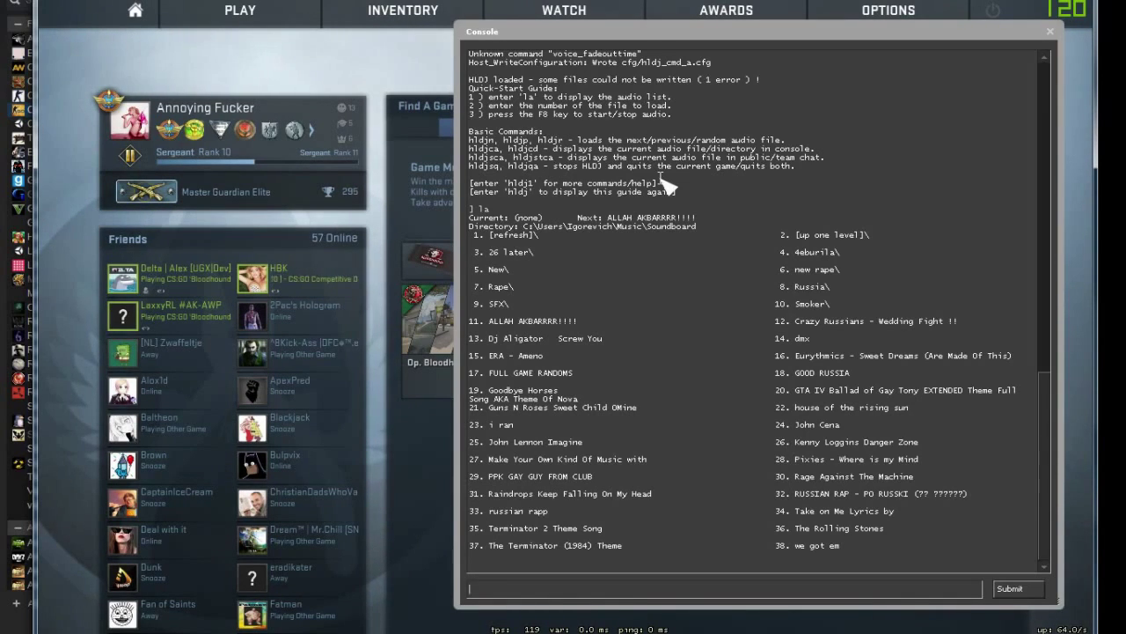
{"action": "key", "text": "Return"}
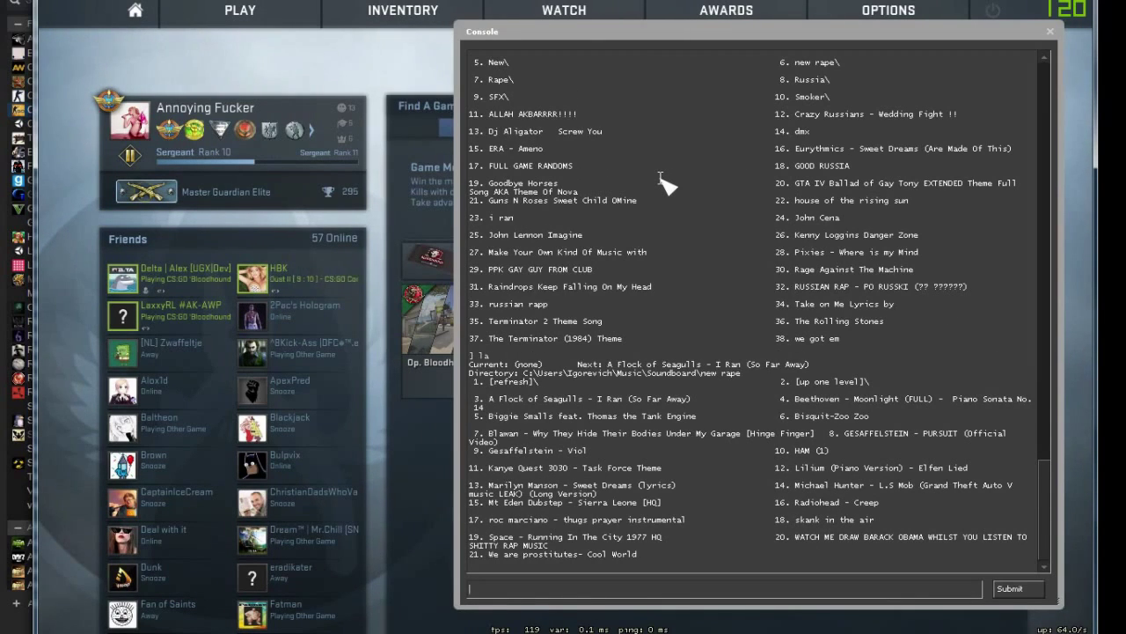
Step: Refresh the current folder's HLDJ audio list and close the console
{"action": "type", "text": "10"}
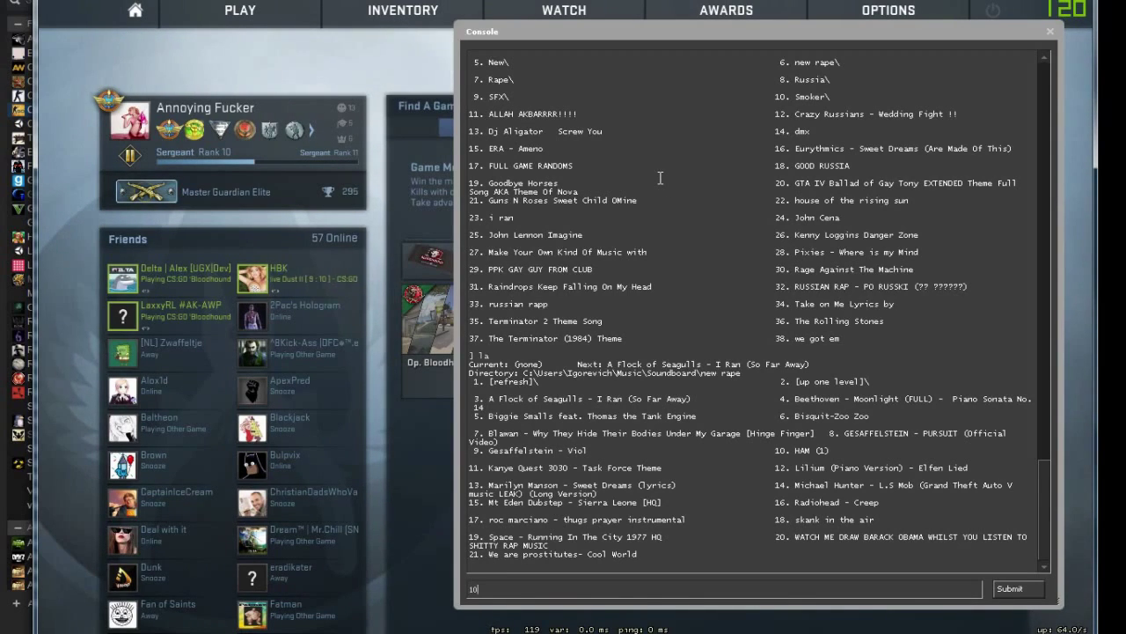
{"action": "key", "text": "Return"}
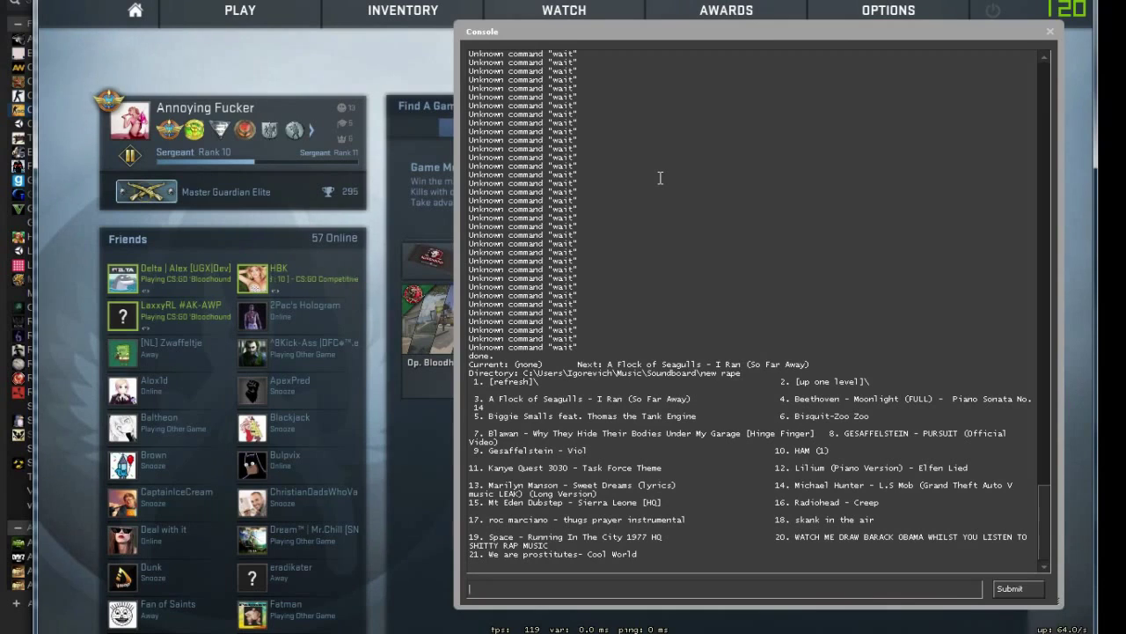
{"action": "key", "text": "grave"}
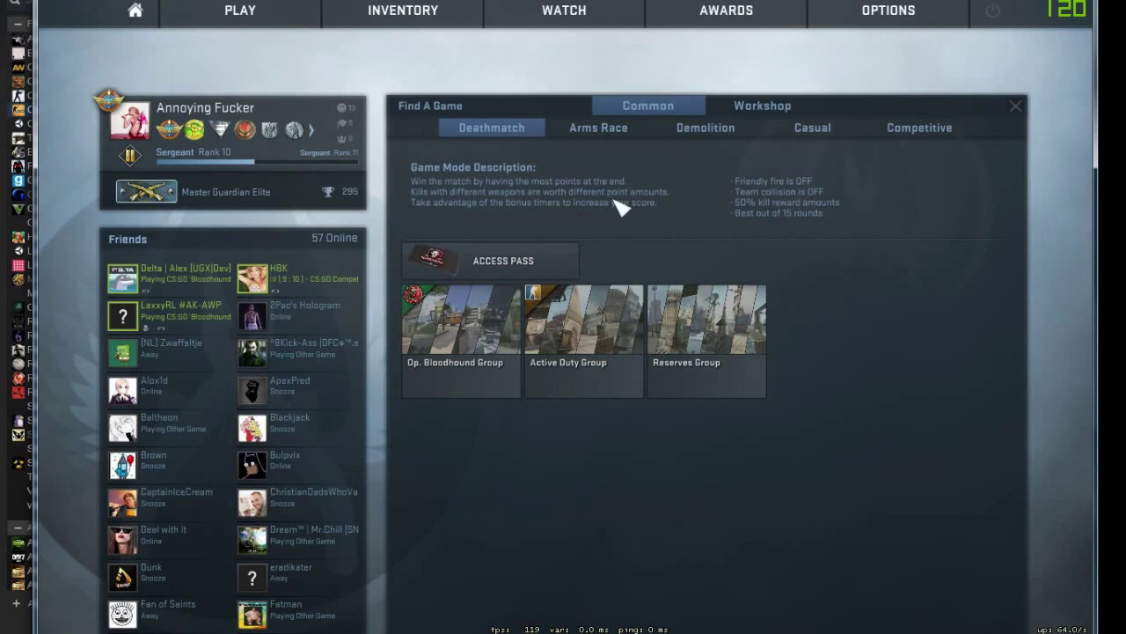
{"action": "mouse_move", "coordinate": [621, 329]}
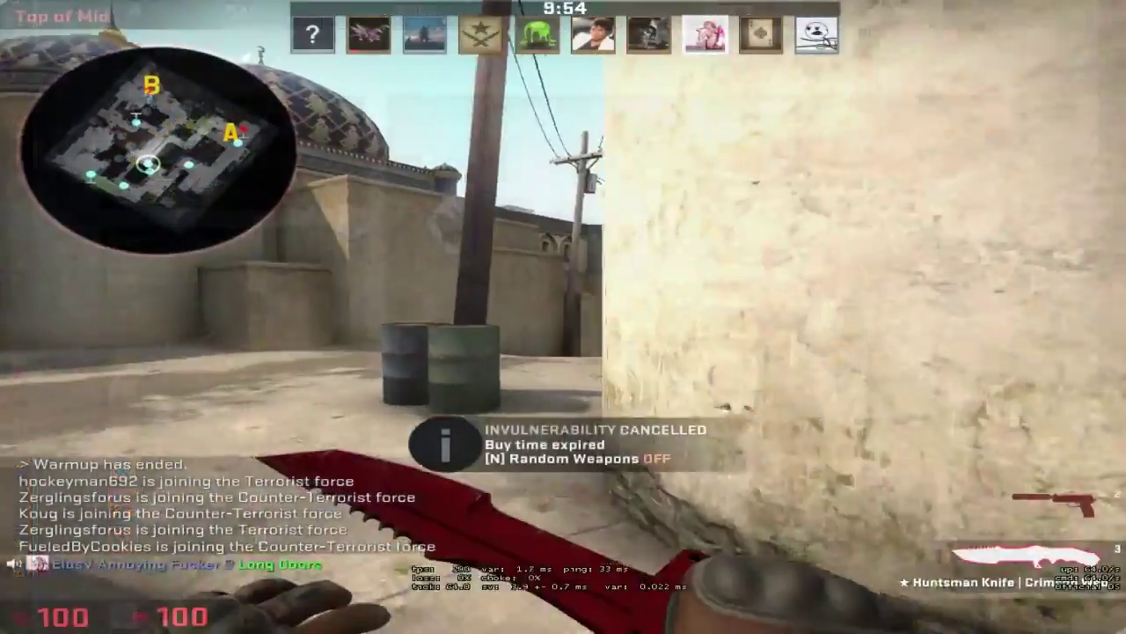
{"action": "key", "text": "w"}
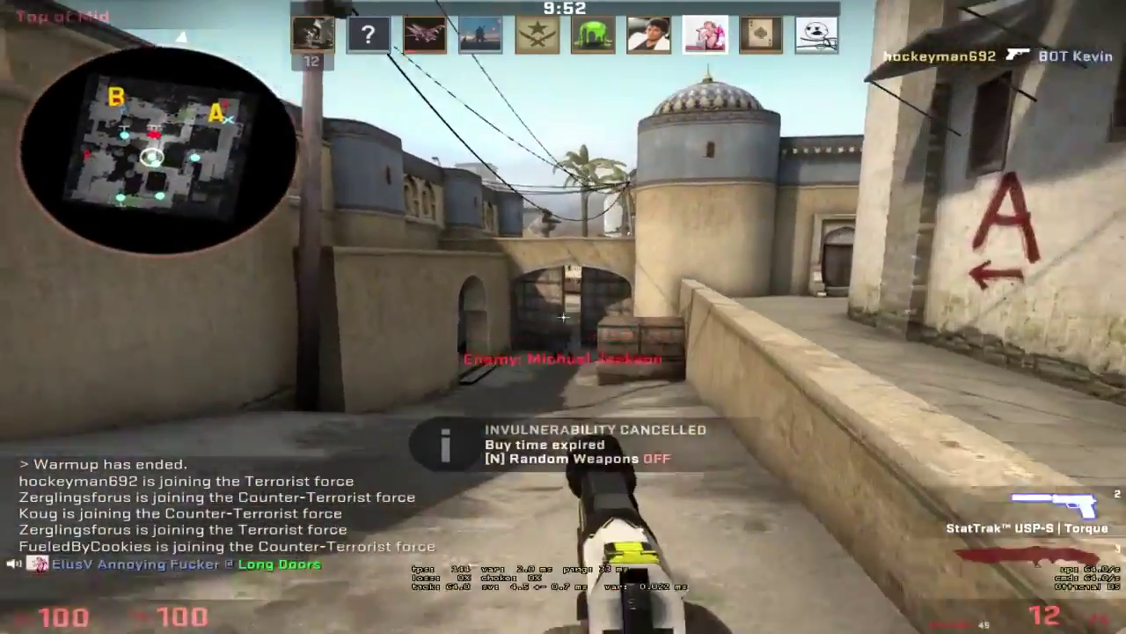